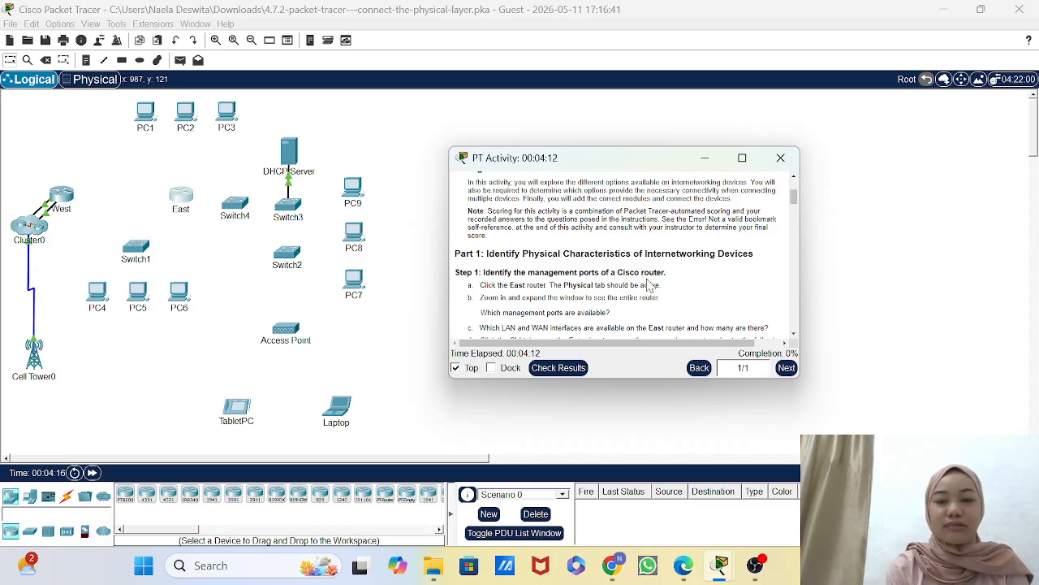
# Step: Read through the lab instructions from Part 1 to the cabling table and move the instructions window farther from the topology
pyautogui.scroll(-10, 650, 284)
pyautogui.scroll(-3, 650, 284)
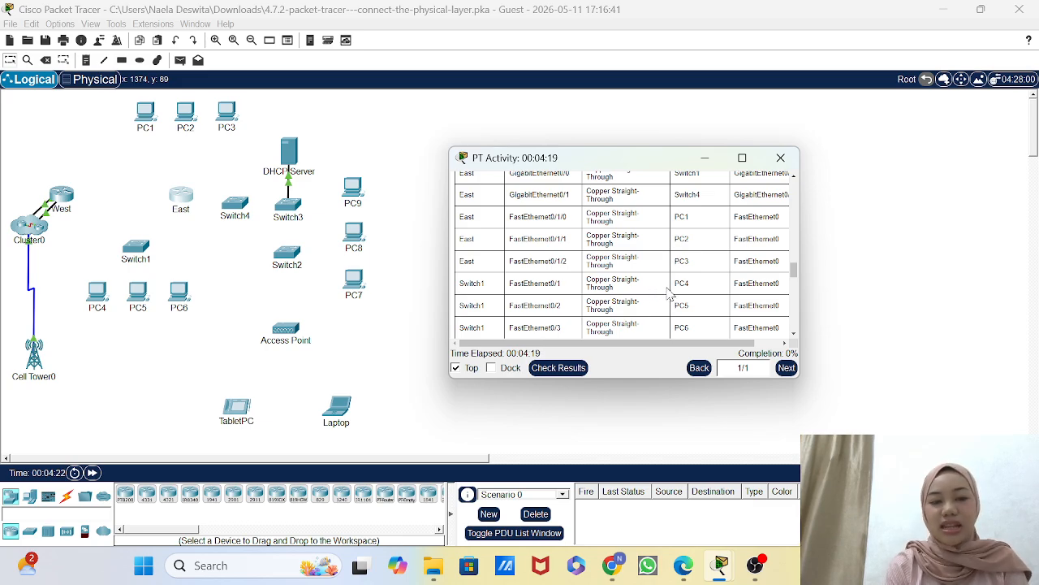
pyautogui.scroll(1, 680, 258)
pyautogui.scroll(15, 681, 259)
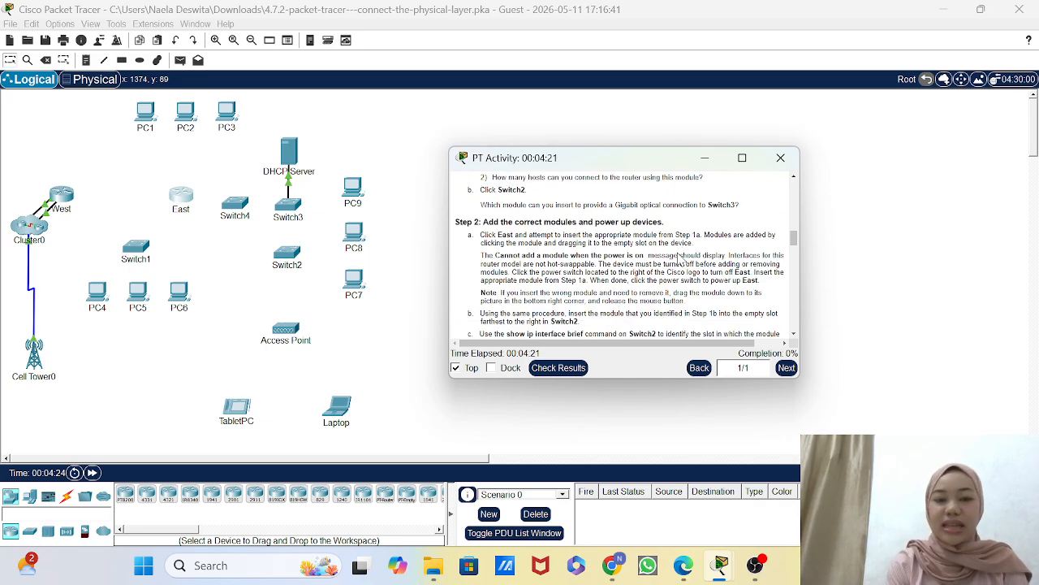
pyautogui.scroll(-3, 681, 258)
pyautogui.scroll(2, 681, 258)
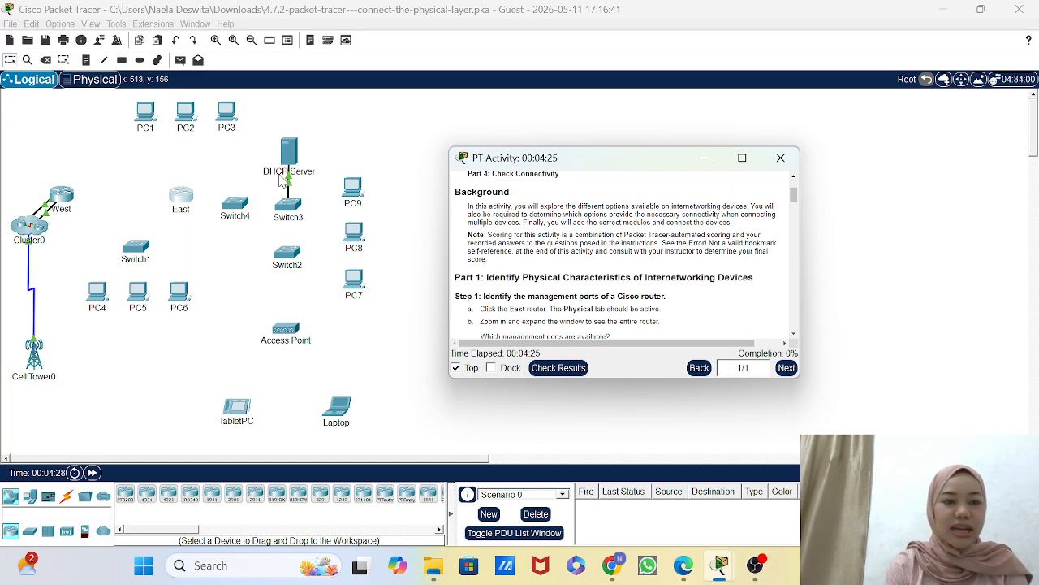
pyautogui.scroll(-1, 608, 268)
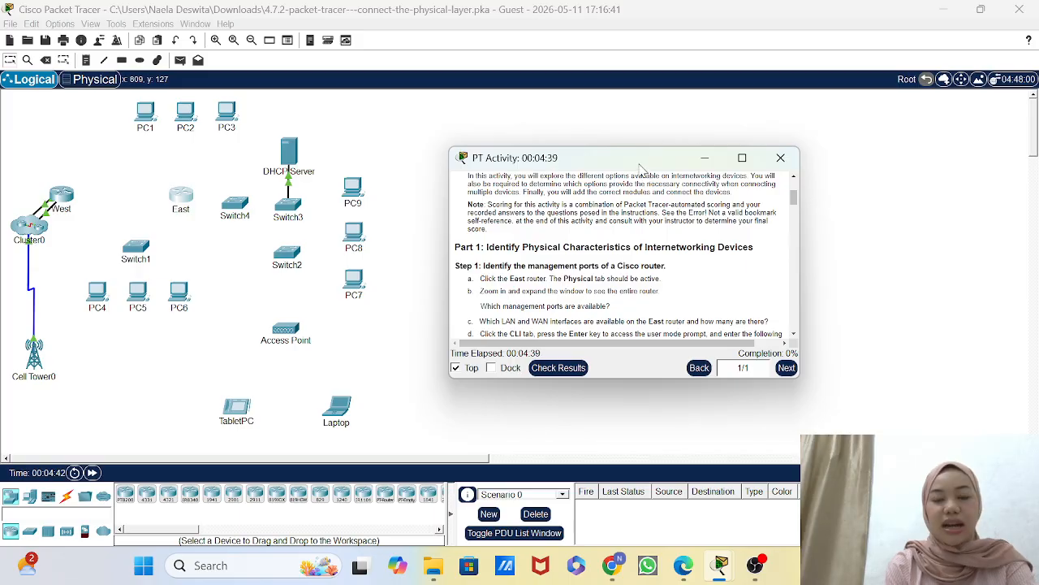
pyautogui.moveTo(641, 165); pyautogui.dragTo(714, 154)
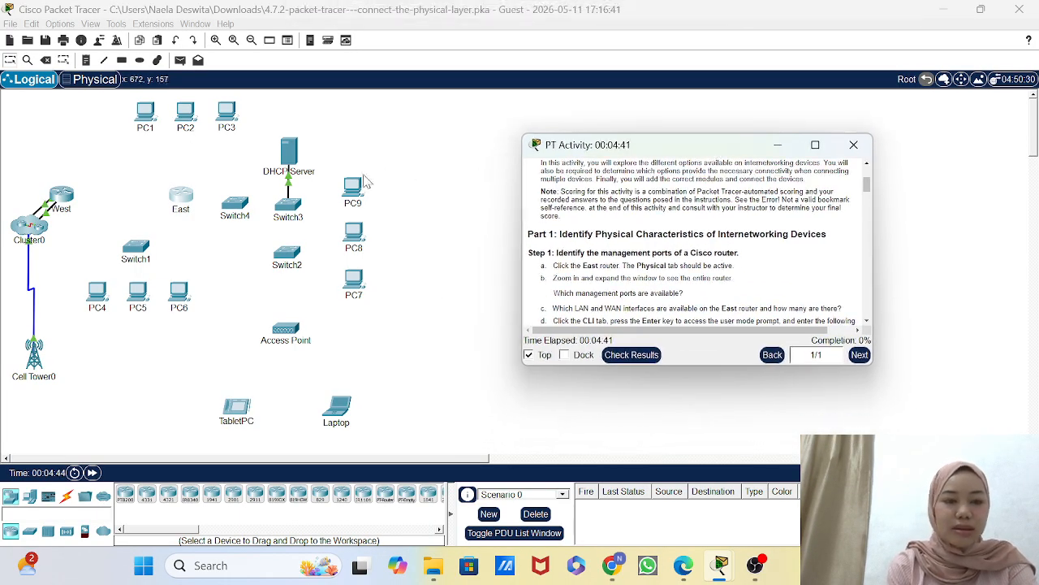
# Step: Open the East router's physical device view and switch off its power
pyautogui.click(186, 216)
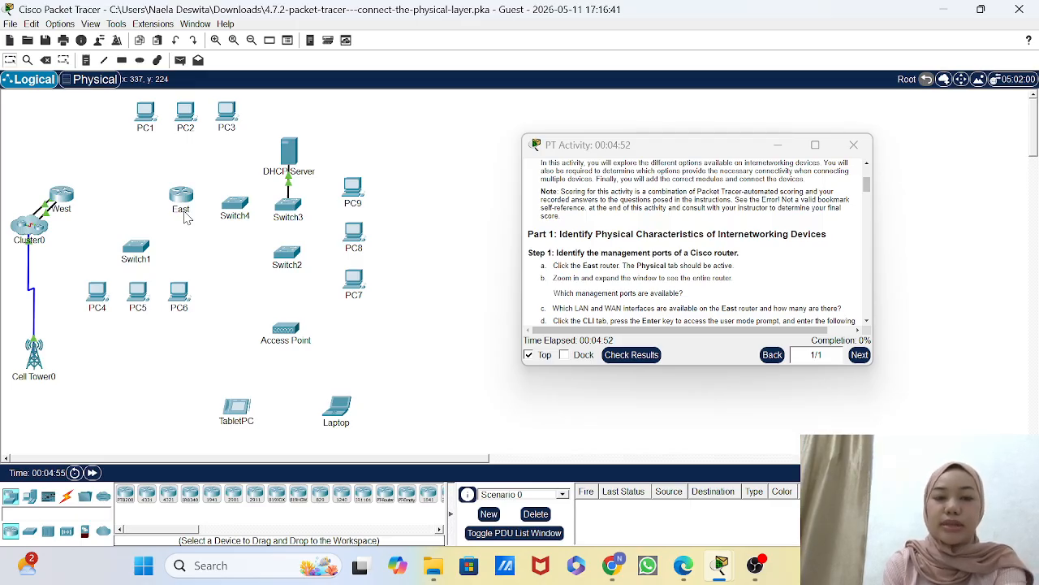
pyautogui.click(182, 200)
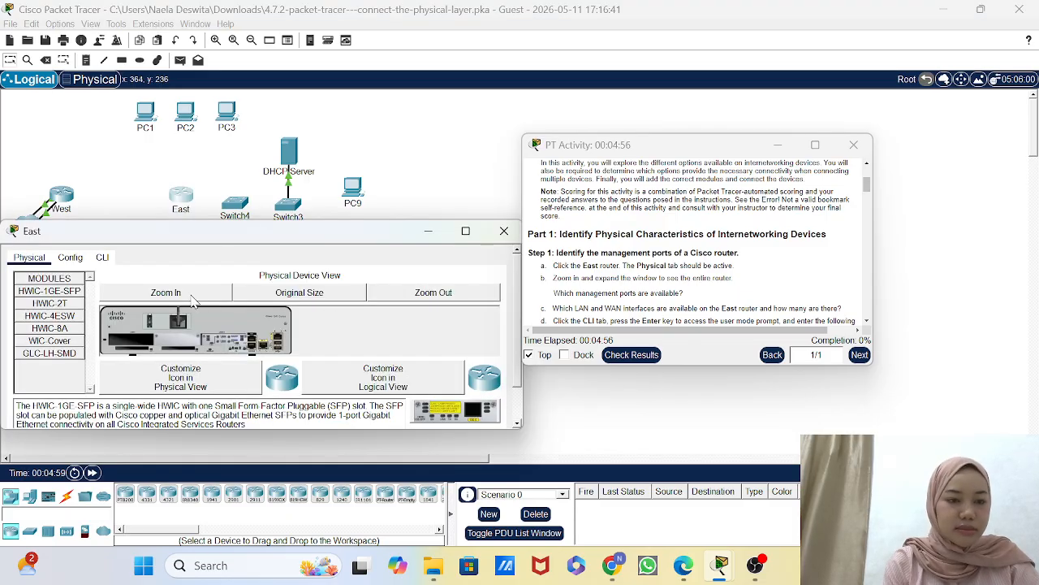
pyautogui.click(183, 294)
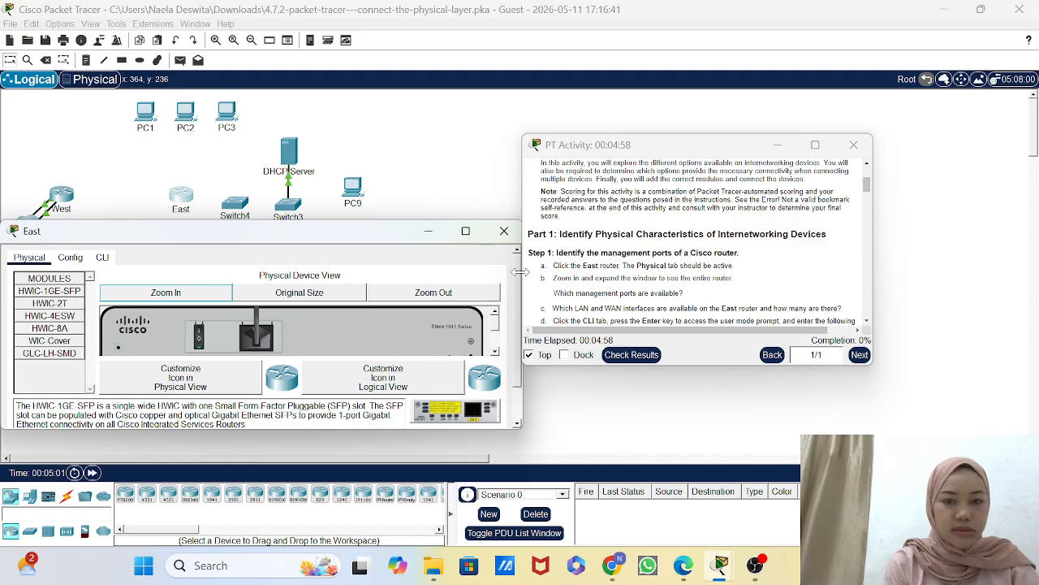
pyautogui.scroll(-1, 636, 265)
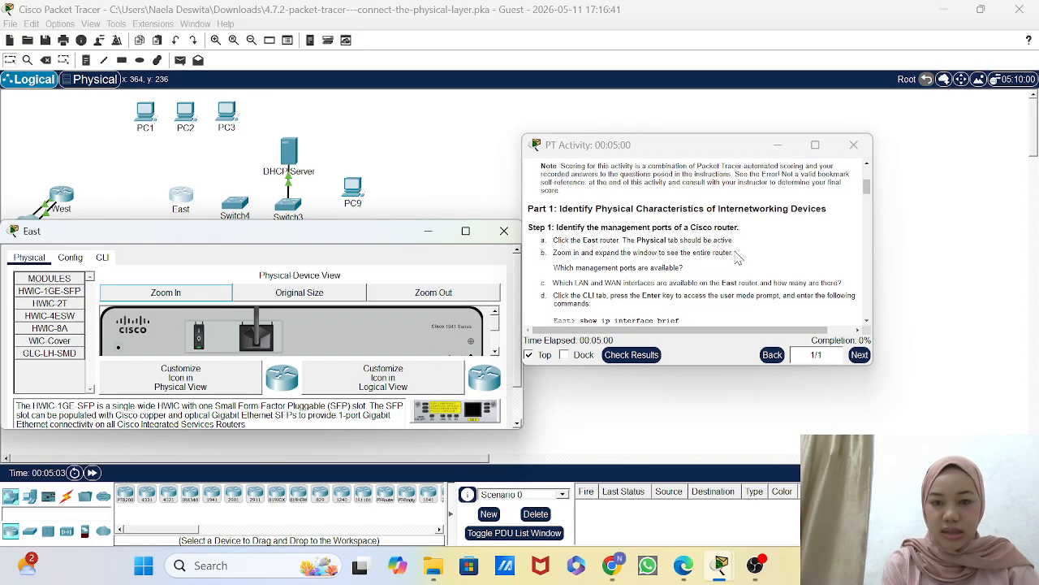
pyautogui.click(201, 343)
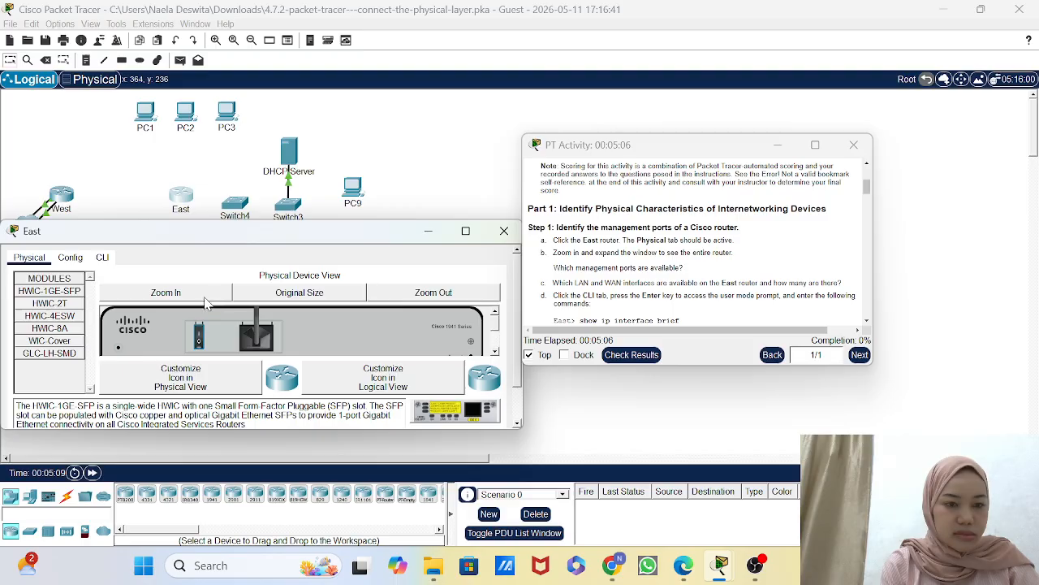
# Step: Insert an HWIC-4ESW module into the East router's empty expansion slot
pyautogui.click(451, 294)
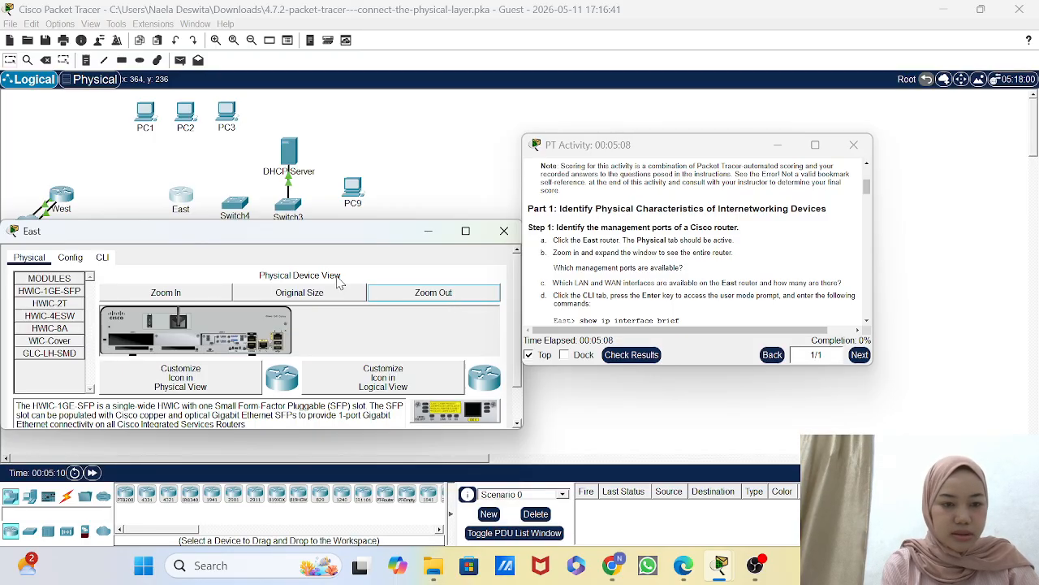
pyautogui.click(69, 316)
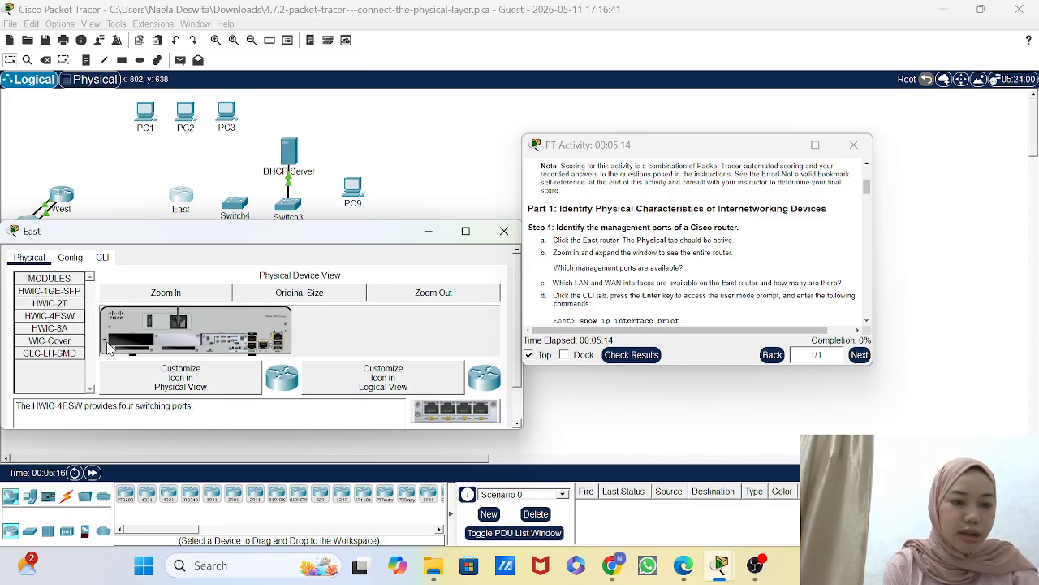
pyautogui.moveTo(65, 322); pyautogui.dragTo(138, 341)
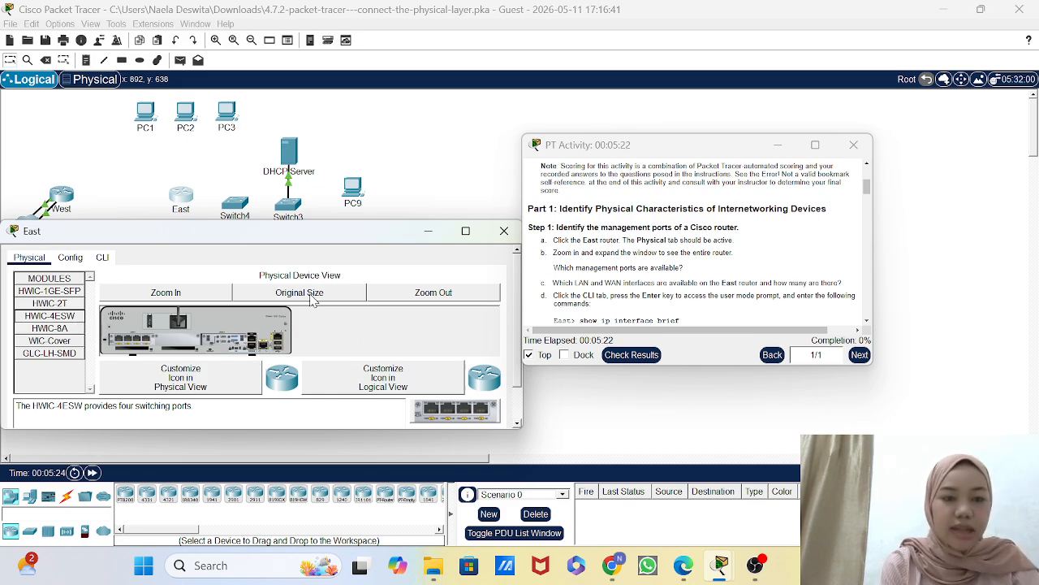
# Step: Switch the East router's power back on and minimize its device window
pyautogui.click(199, 294)
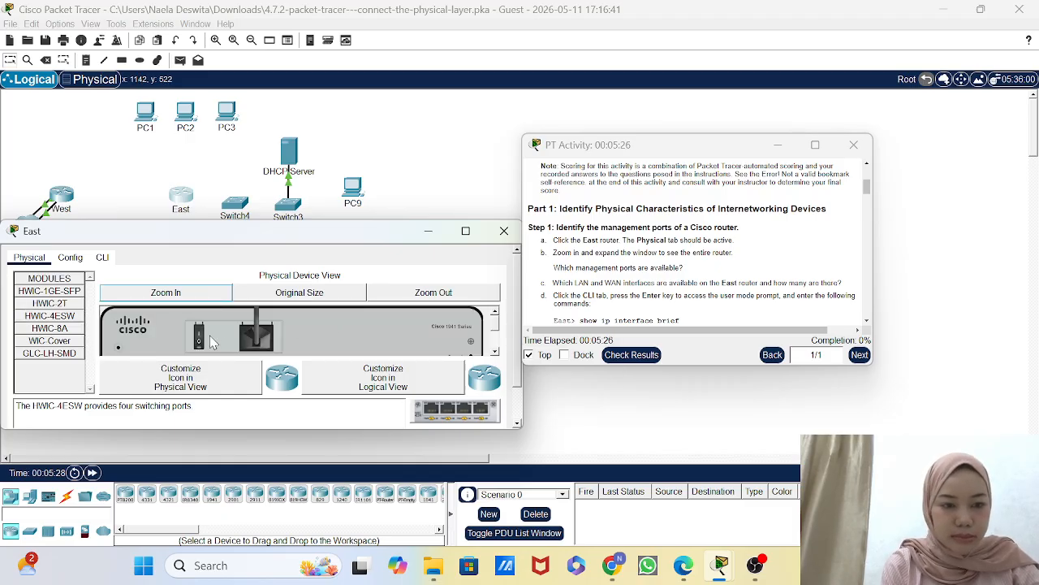
pyautogui.click(199, 332)
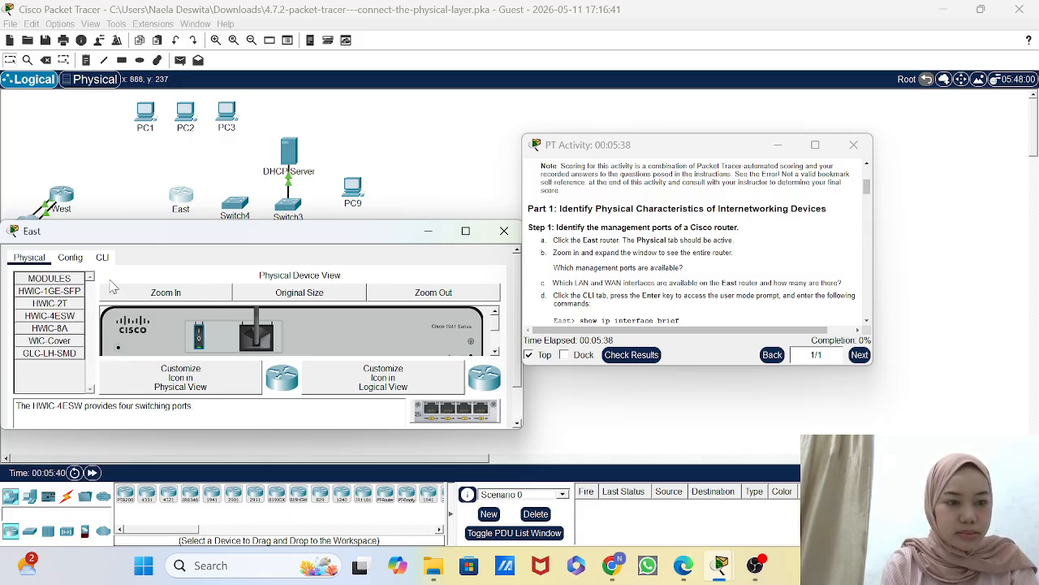
pyautogui.click(428, 232)
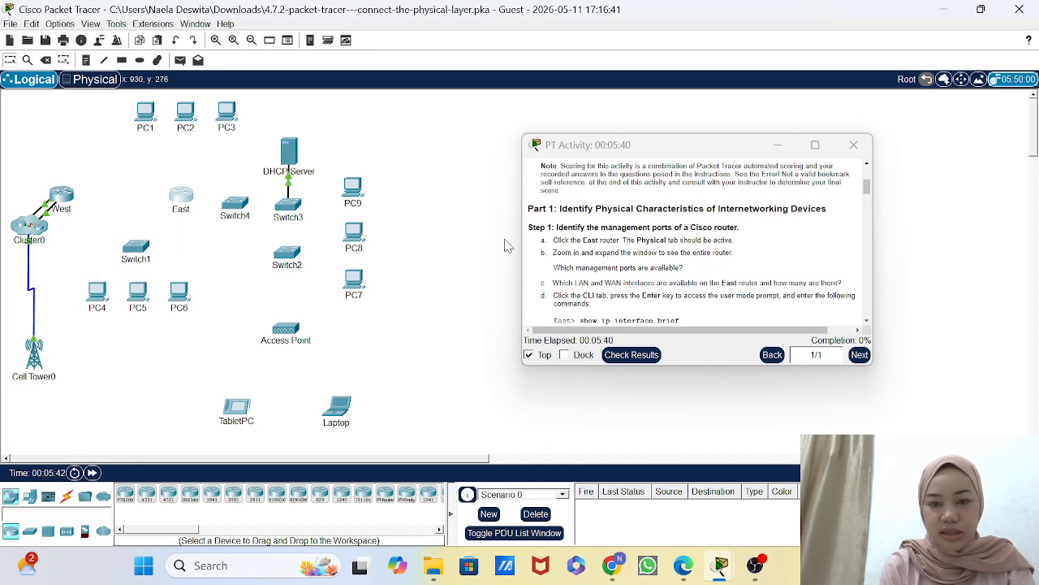
# Step: Run "show ip interface brief" in the East router's command line and review the listed interfaces
pyautogui.scroll(-3, 686, 270)
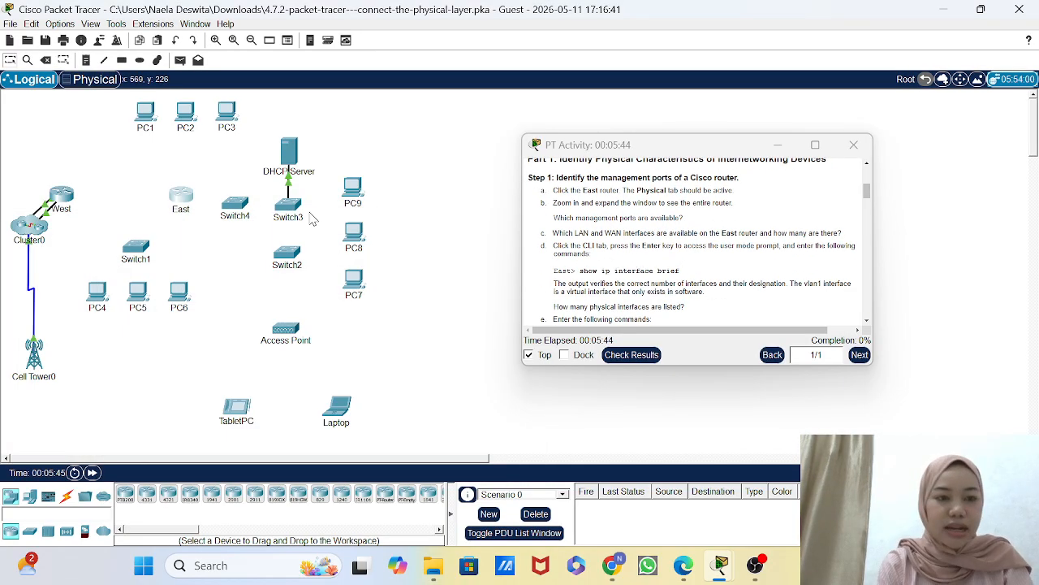
pyautogui.click(192, 198)
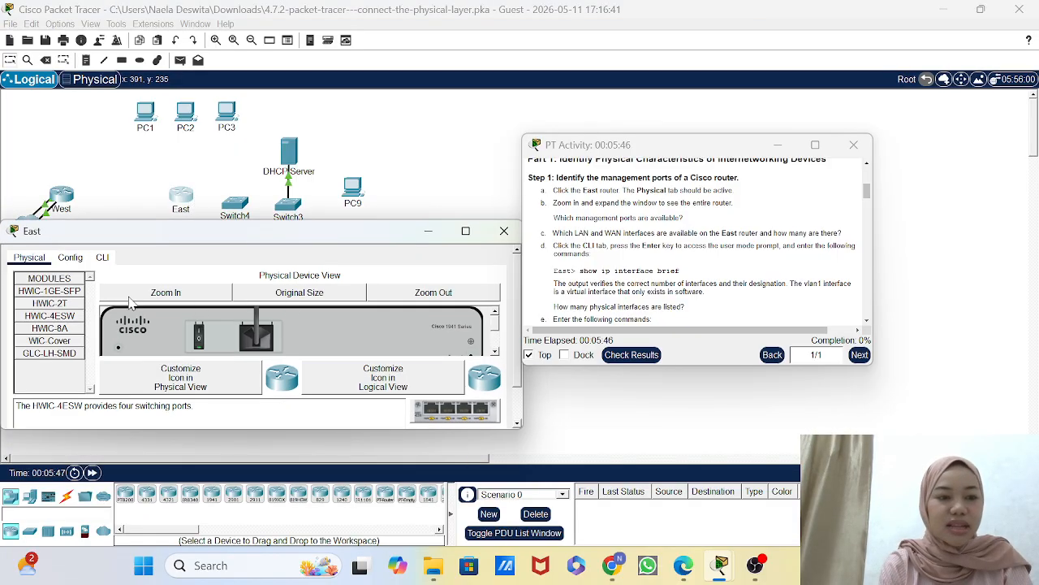
pyautogui.click(103, 257)
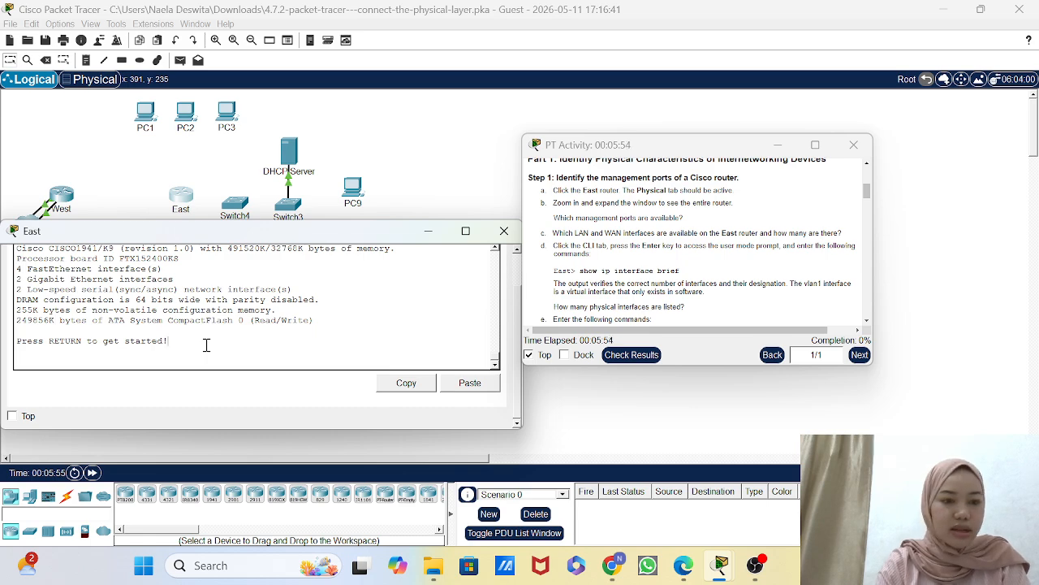
pyautogui.press('Return')
pyautogui.write('show i')
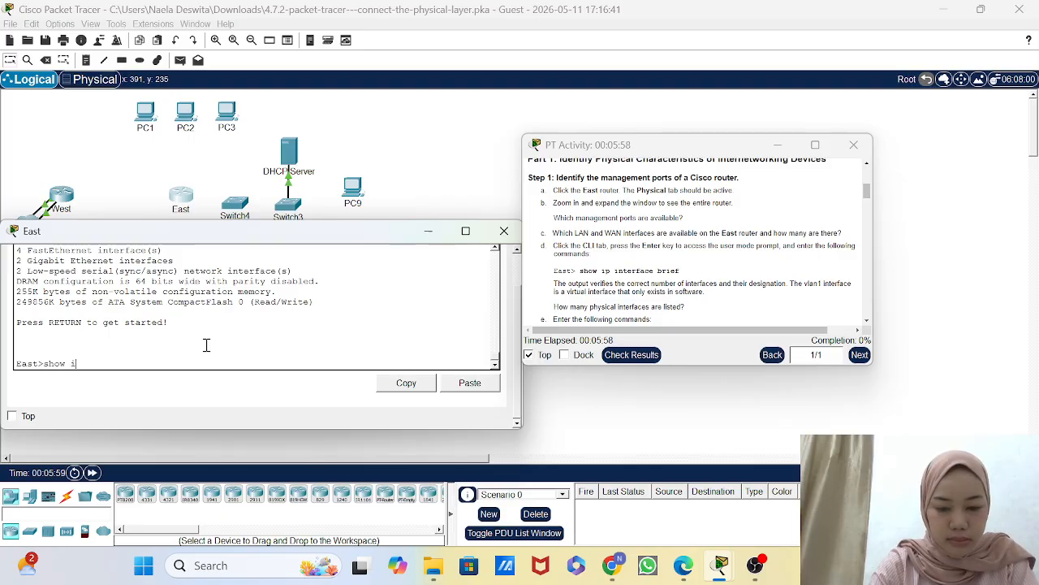
pyautogui.write('p interface brief')
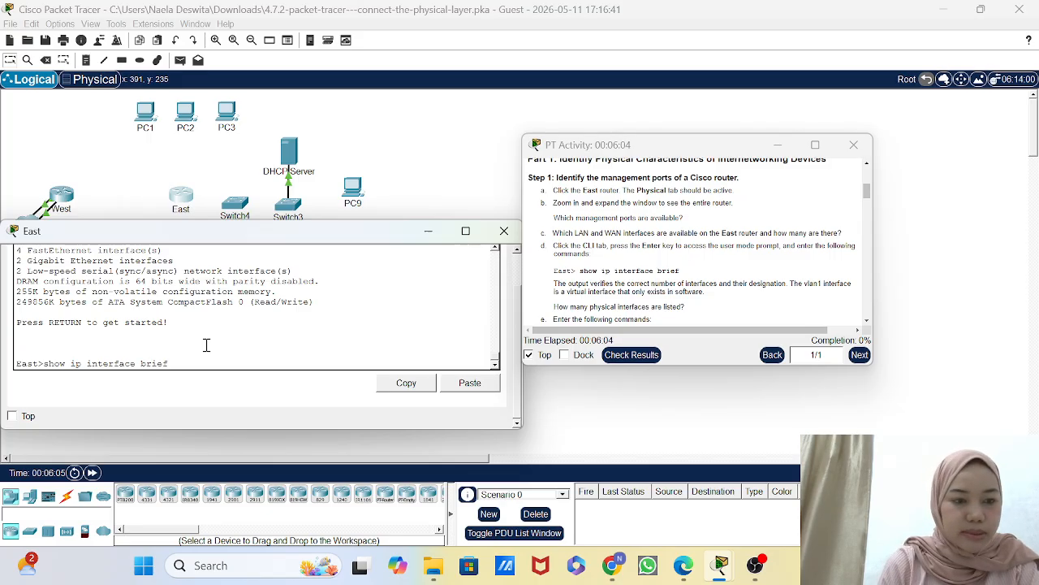
pyautogui.press('Return')
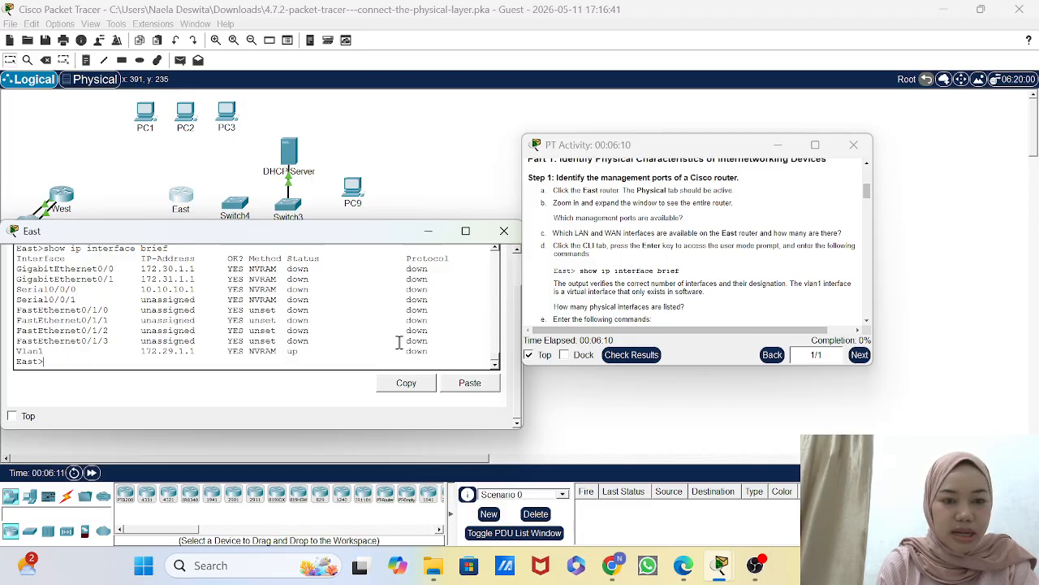
pyautogui.scroll(1, 298, 313)
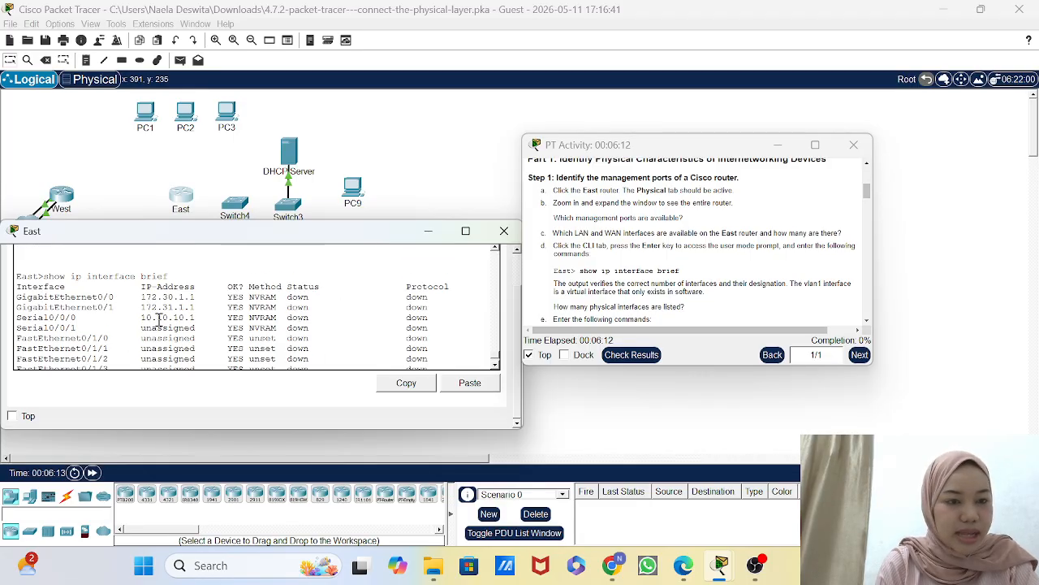
pyautogui.scroll(-1, 89, 307)
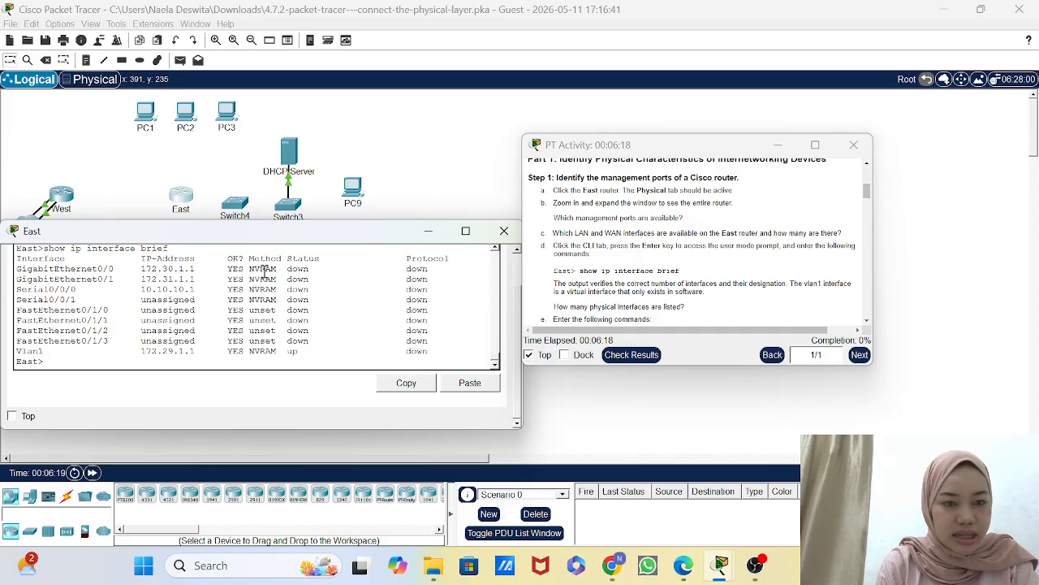
# Step: Run "show interface gigabitethernet 0/0" in the East router's command line, as given in the activity instructions
pyautogui.scroll(-2, 640, 245)
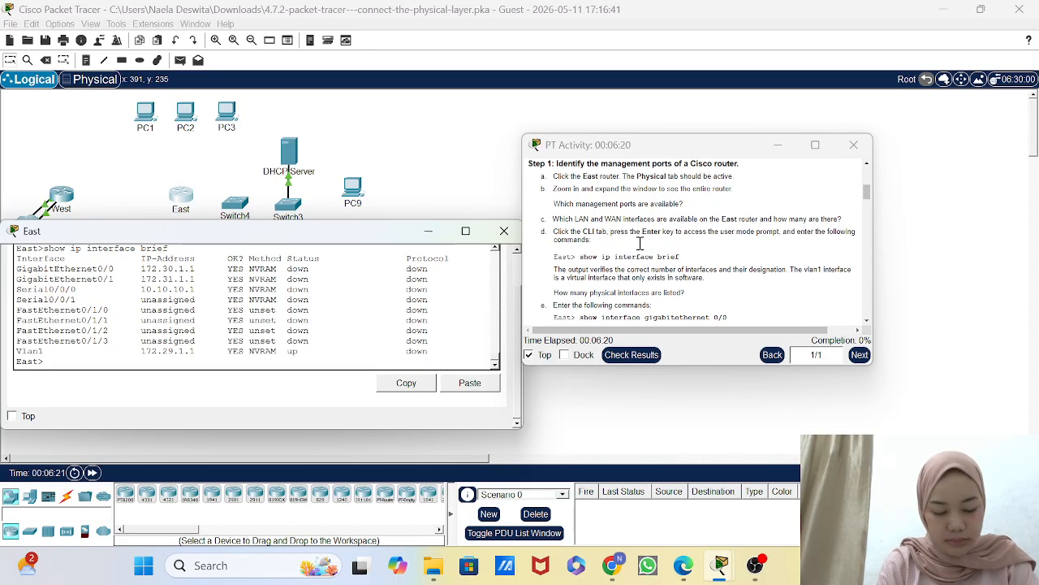
pyautogui.scroll(-1, 730, 262)
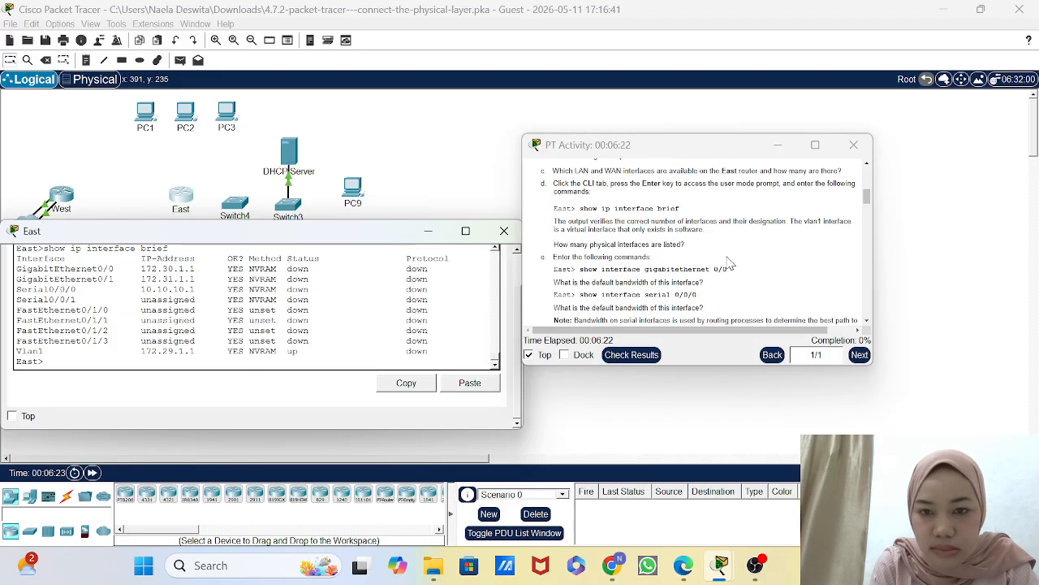
pyautogui.scroll(-1, 729, 262)
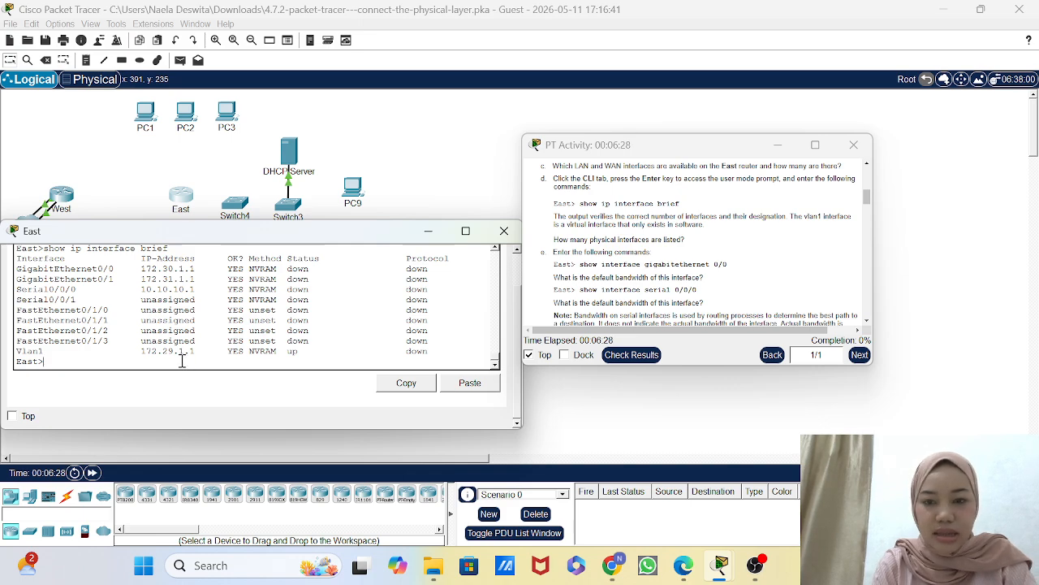
pyautogui.write('s')
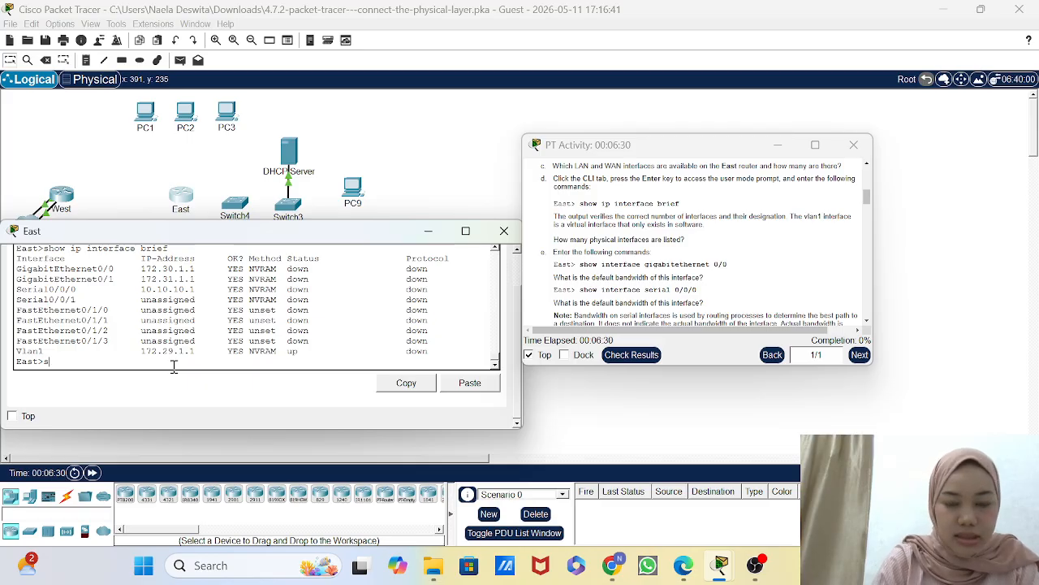
pyautogui.moveTo(579, 265); pyautogui.dragTo(735, 267)
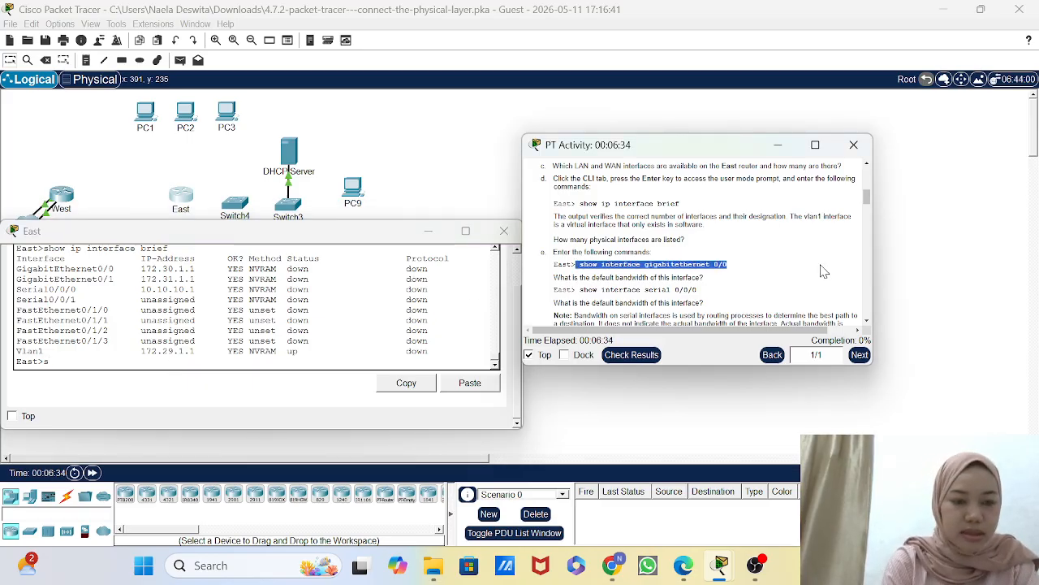
pyautogui.click(192, 360)
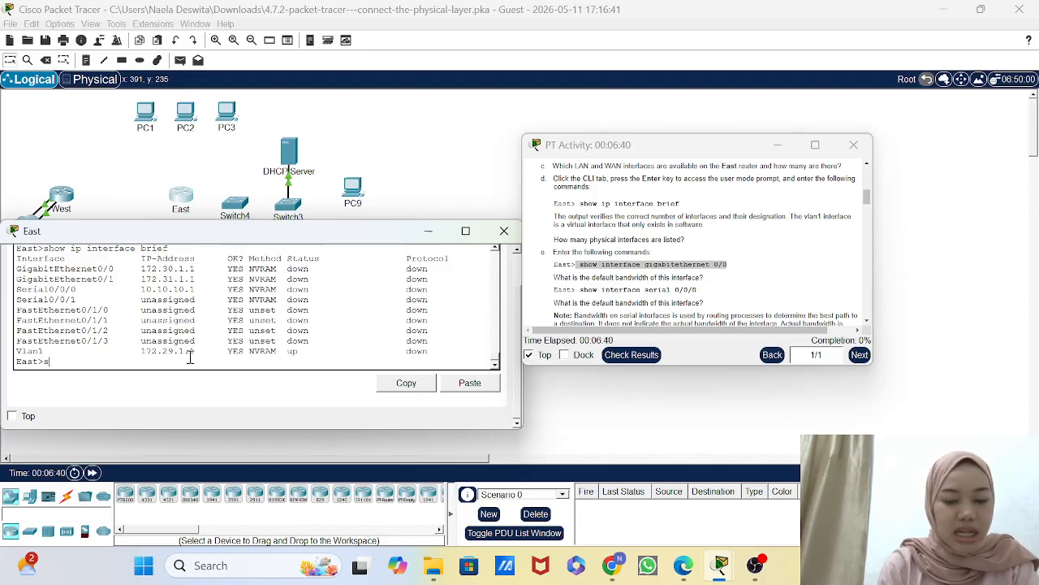
pyautogui.write('show inter')
pyautogui.write('face gig')
pyautogui.write('ga')
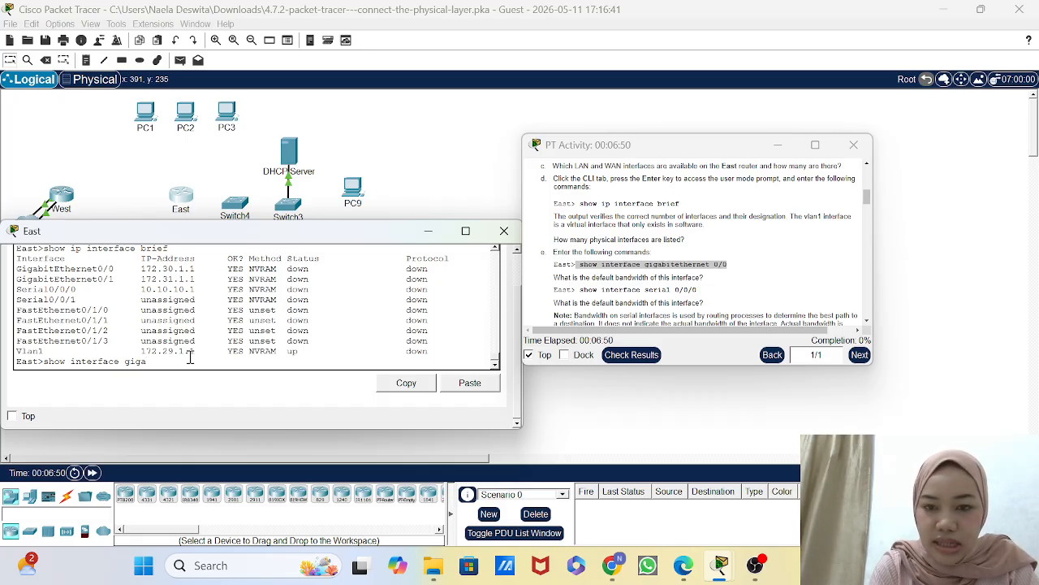
pyautogui.write('bi')
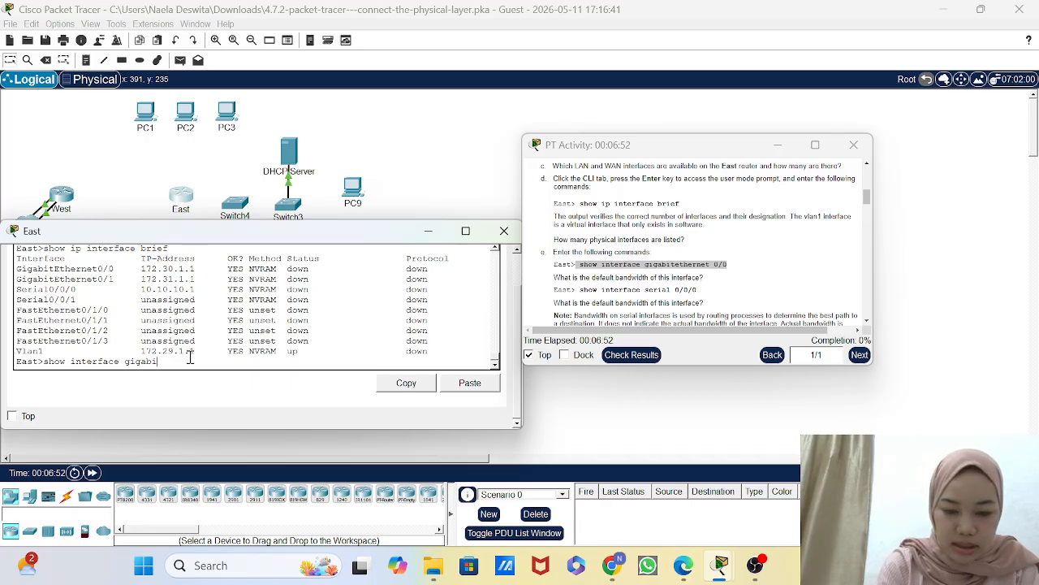
pyautogui.write('tethernet')
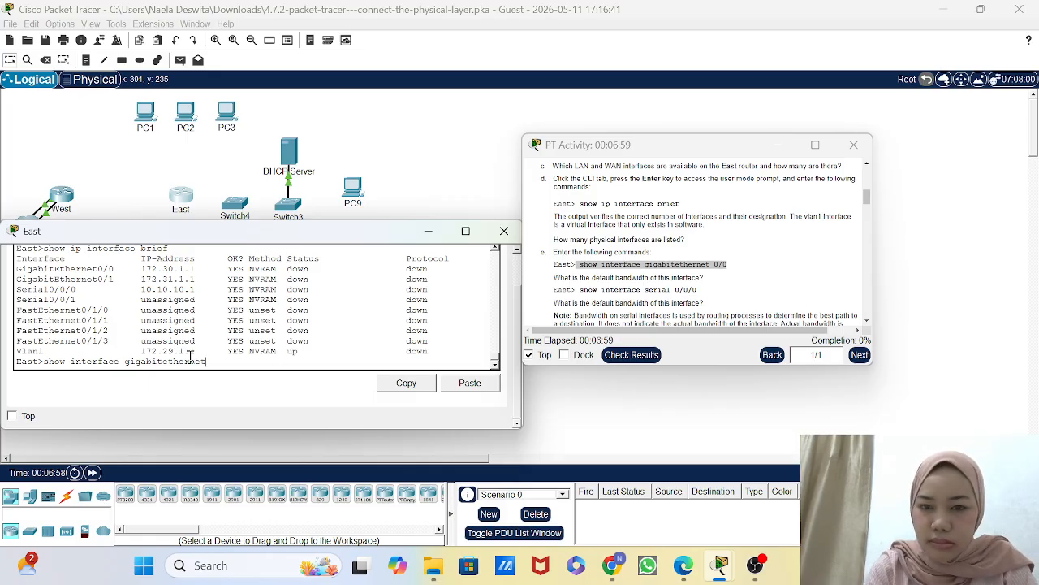
pyautogui.write(' 0/0')
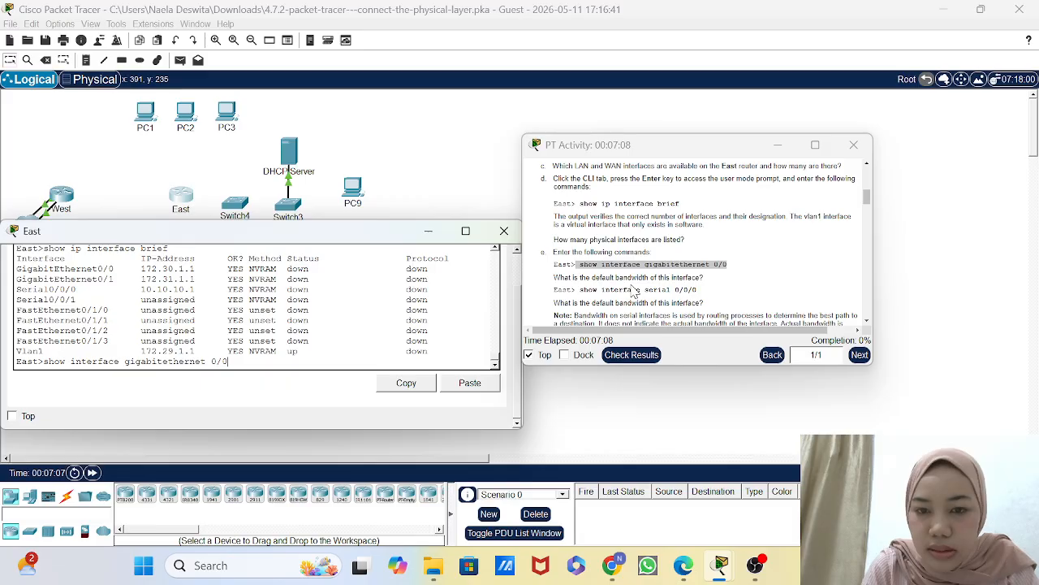
pyautogui.scroll(-1, 636, 290)
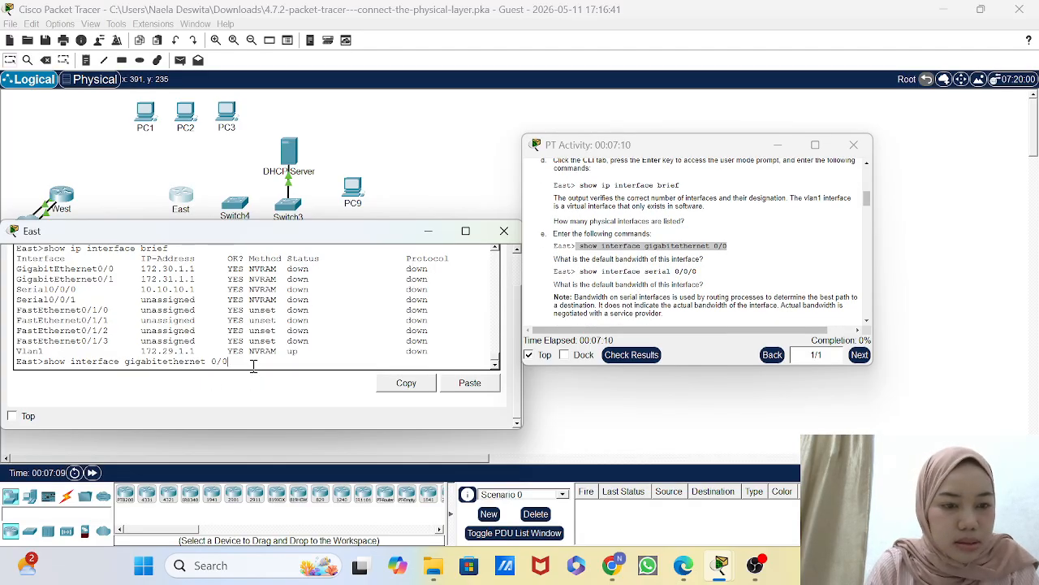
pyautogui.press('Return')
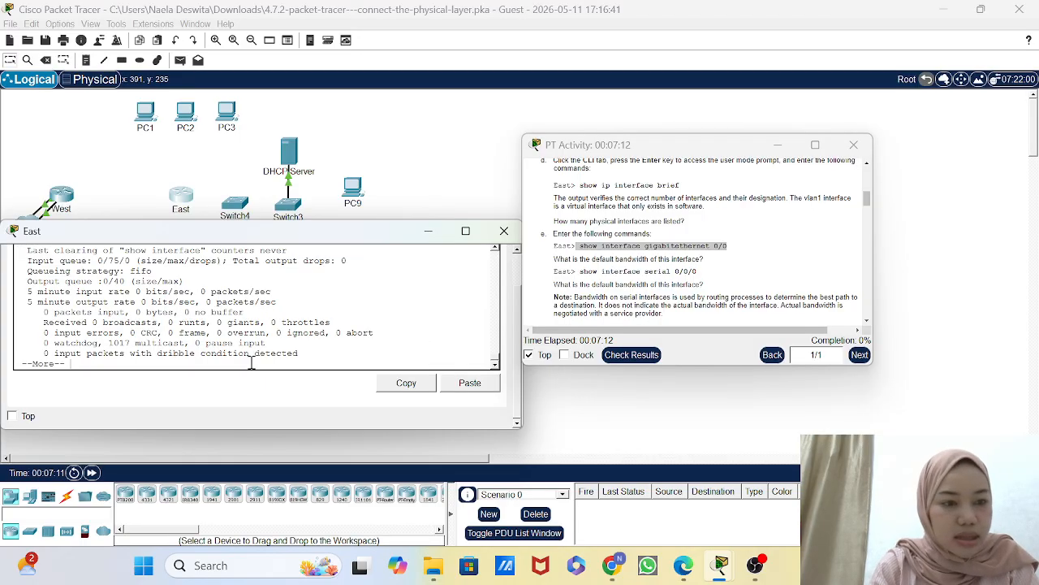
# Step: Review the GigabitEthernet 0/0 output and page through the rest of it until the East prompt returns
pyautogui.scroll(3, 221, 293)
pyautogui.scroll(-1, 221, 293)
pyautogui.scroll(1, 221, 292)
pyautogui.scroll(-5, 221, 292)
pyautogui.scroll(-3, 221, 292)
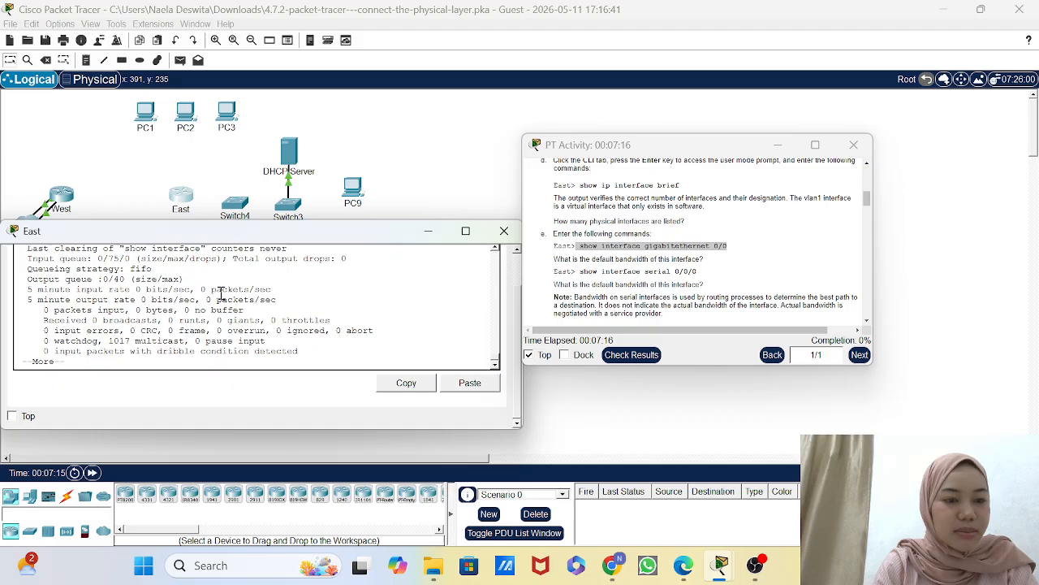
pyautogui.press('Return')
pyautogui.press('Return')
pyautogui.press('Return')
pyautogui.press('Return')
pyautogui.press('Return')
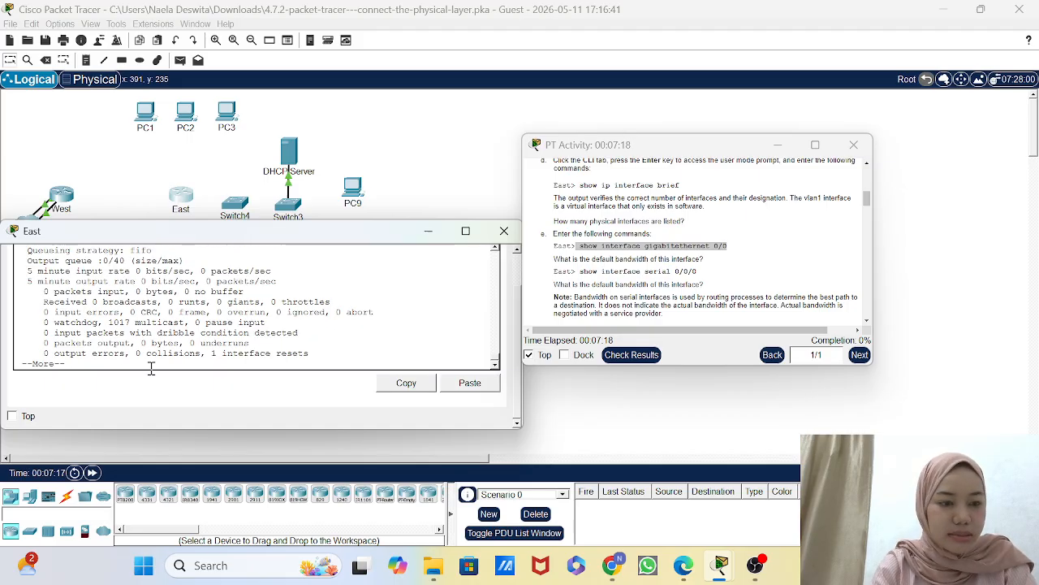
pyautogui.press('Return')
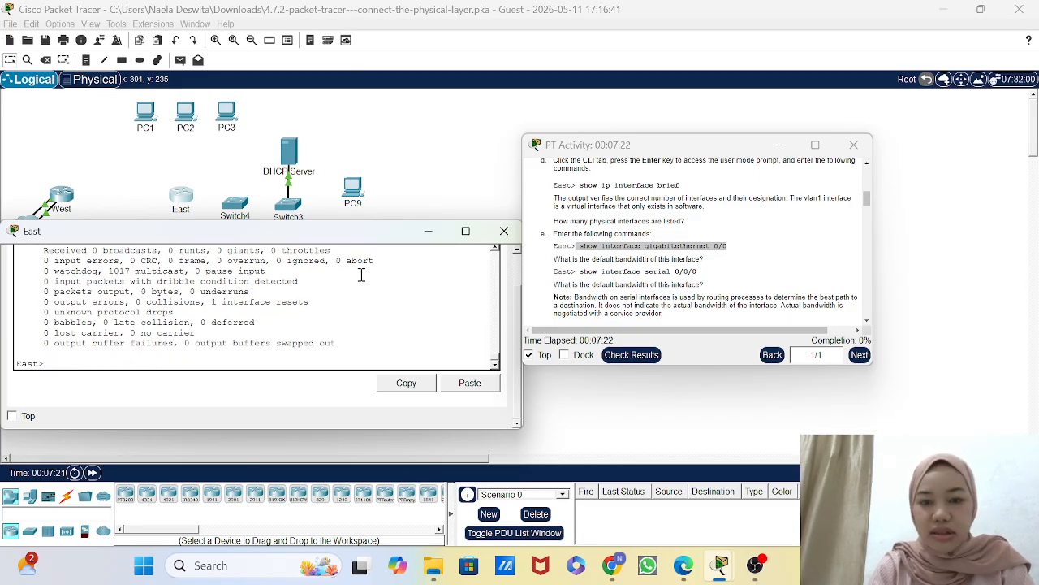
# Step: Run "show interface serial 0/0/0" on the East router and page through its complete output
pyautogui.scroll(-1, 687, 265)
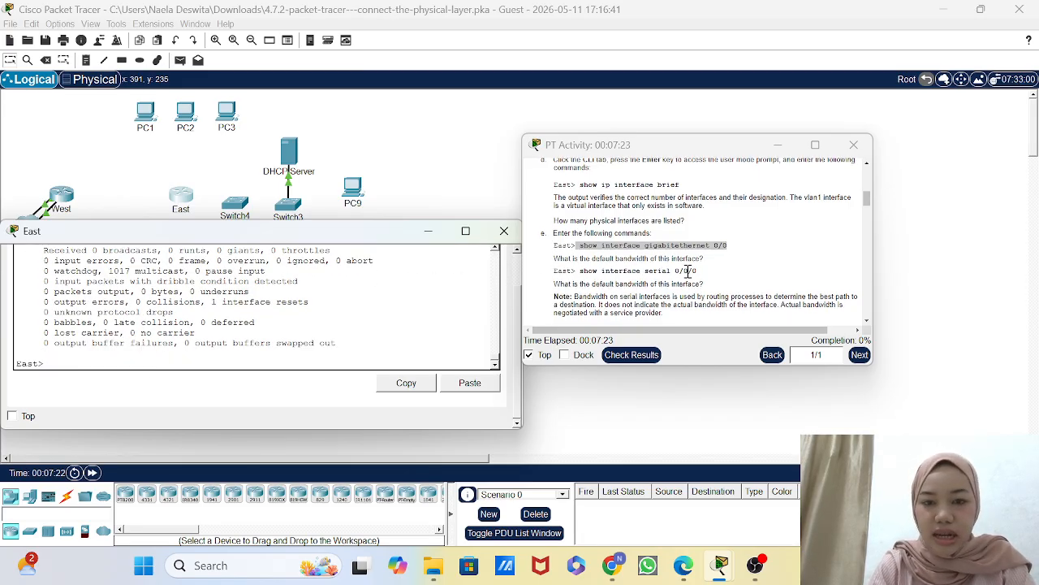
pyautogui.click(588, 275)
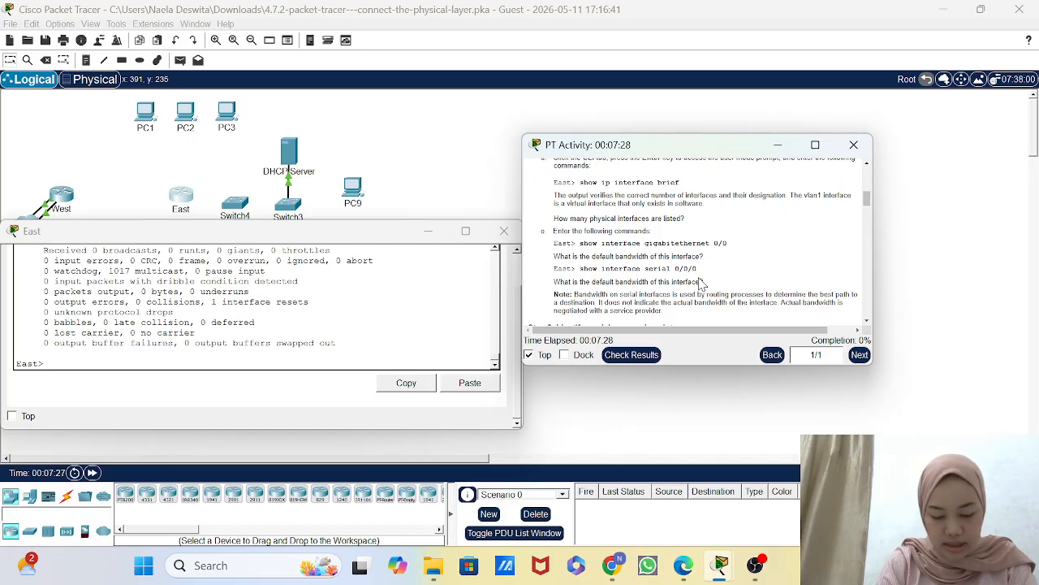
pyautogui.click(149, 379)
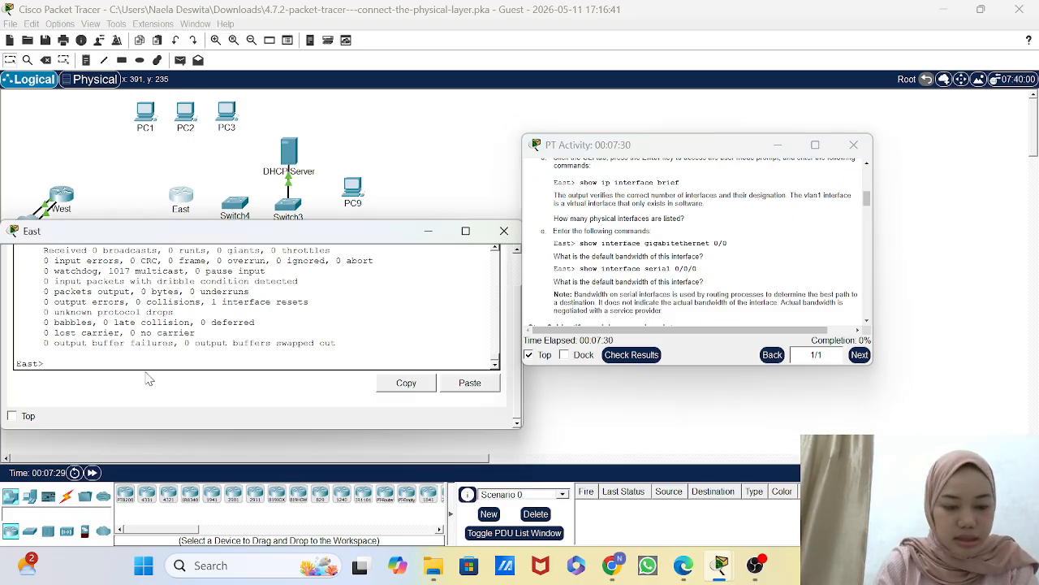
pyautogui.write('show interface s')
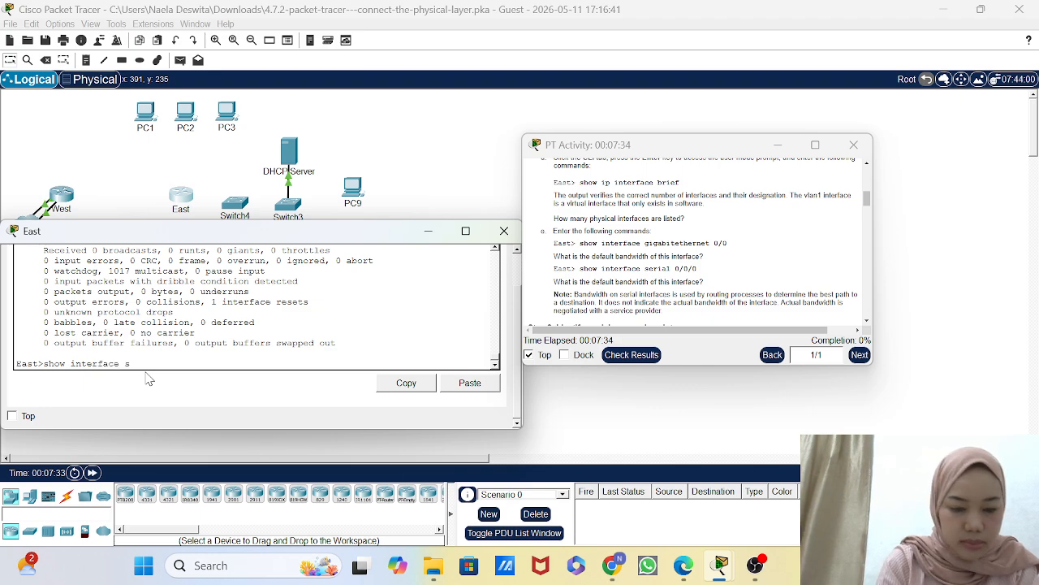
pyautogui.write('erial 0/0/0')
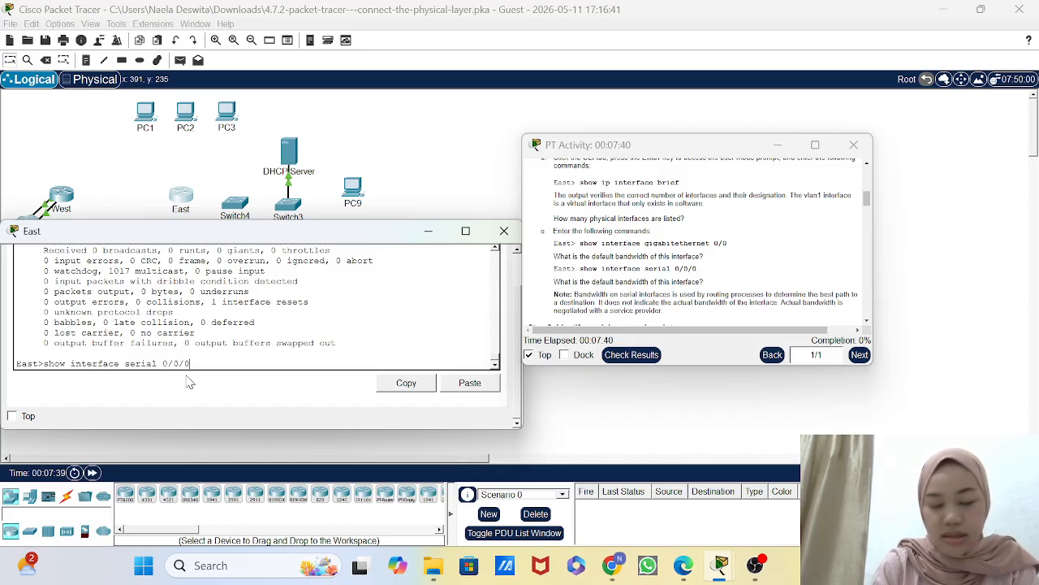
pyautogui.press('Return')
pyautogui.press('Return')
pyautogui.press('Return')
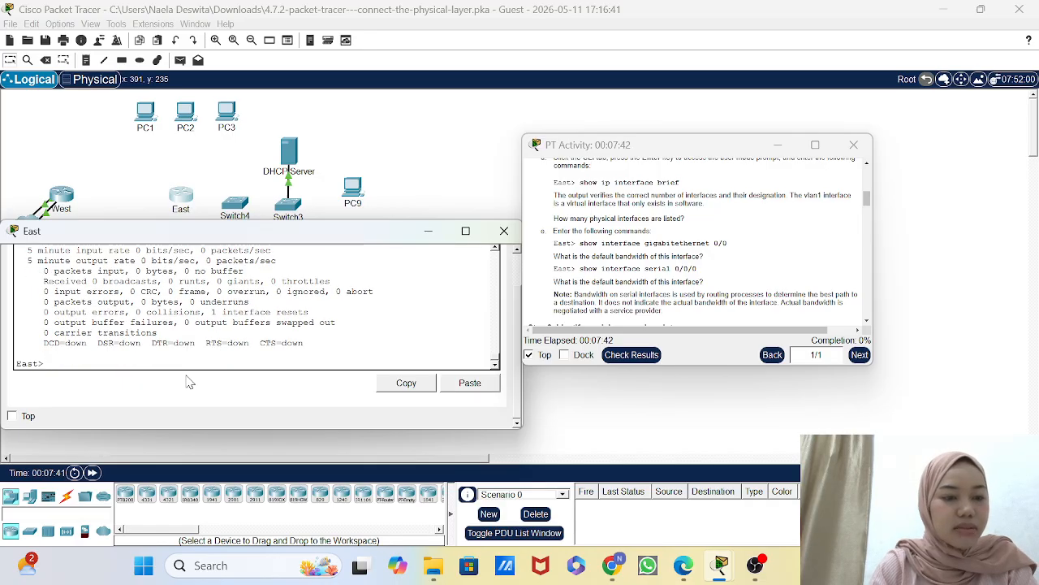
# Step: Minimize the East router's window, open Switch2's device window and arrange it beside the activity instructions without overlap
pyautogui.scroll(-3, 768, 284)
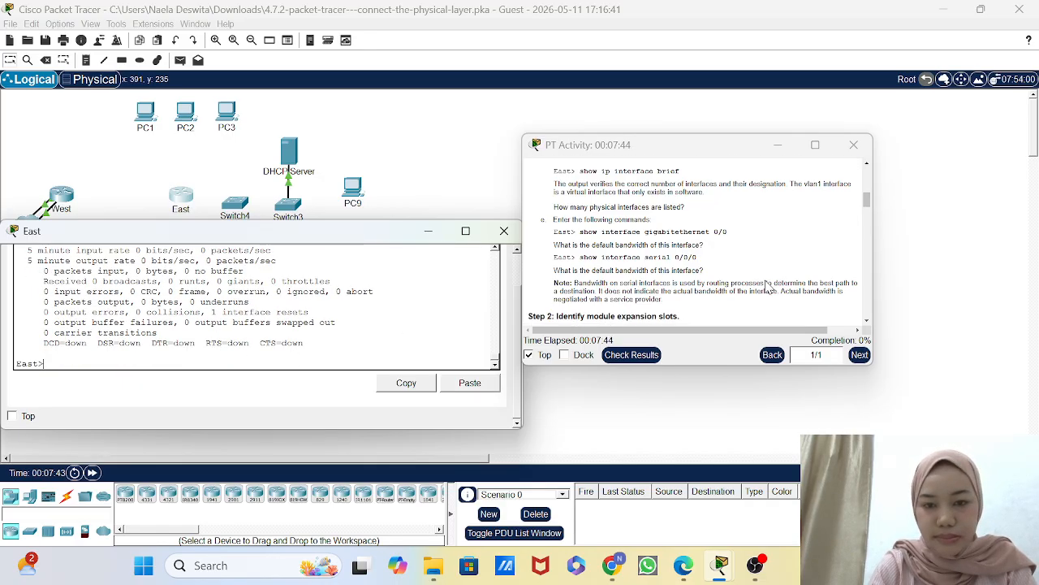
pyautogui.scroll(-1, 688, 235)
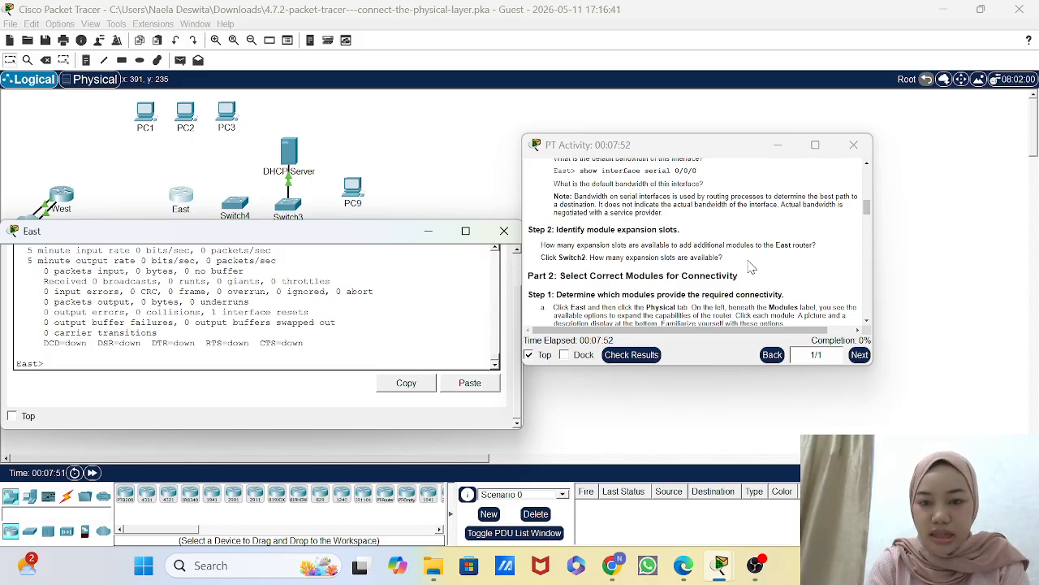
pyautogui.click(423, 236)
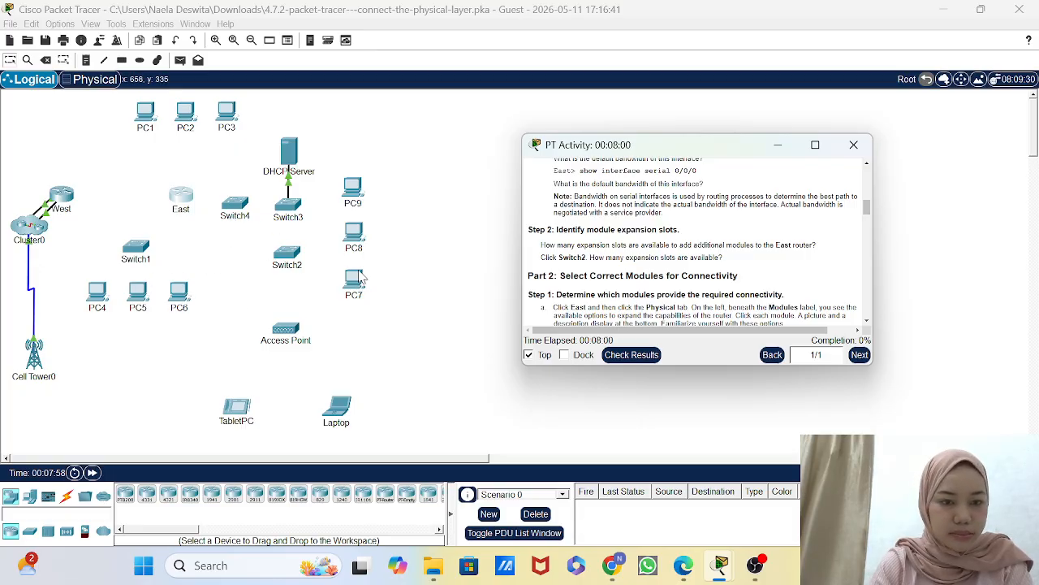
pyautogui.click(297, 254)
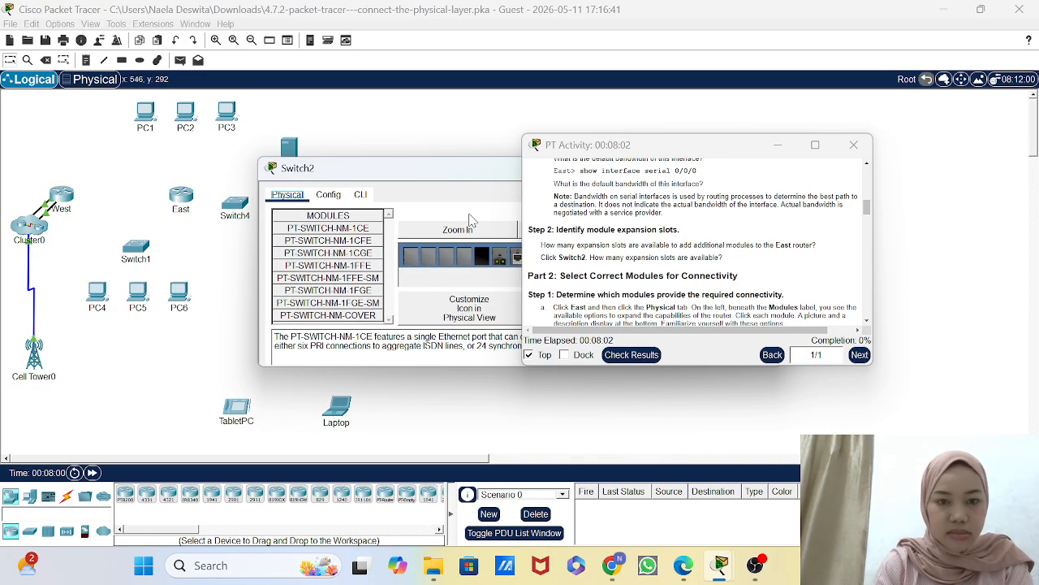
pyautogui.moveTo(458, 179); pyautogui.dragTo(295, 157)
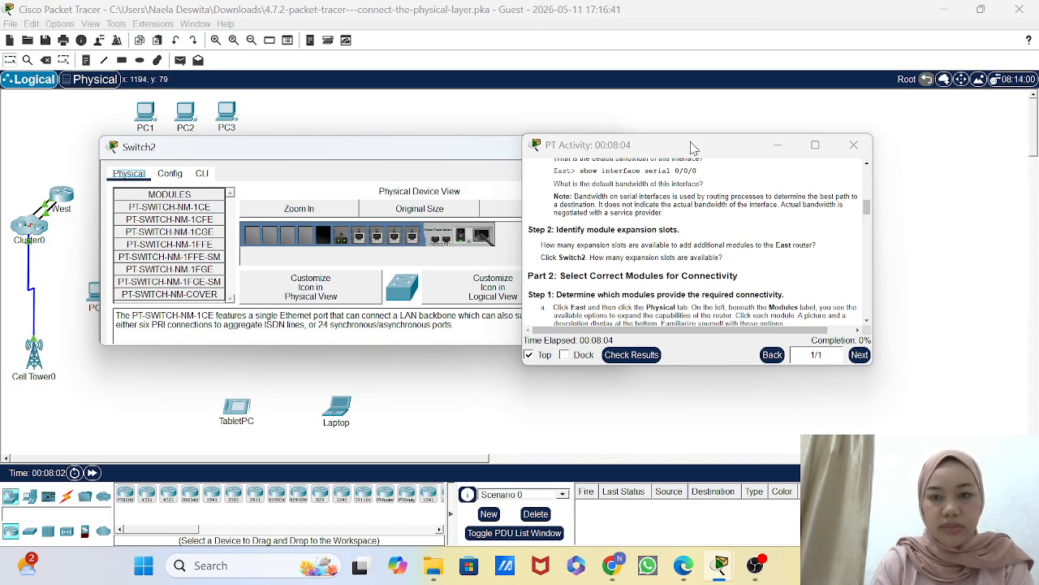
pyautogui.moveTo(705, 152); pyautogui.dragTo(873, 70)
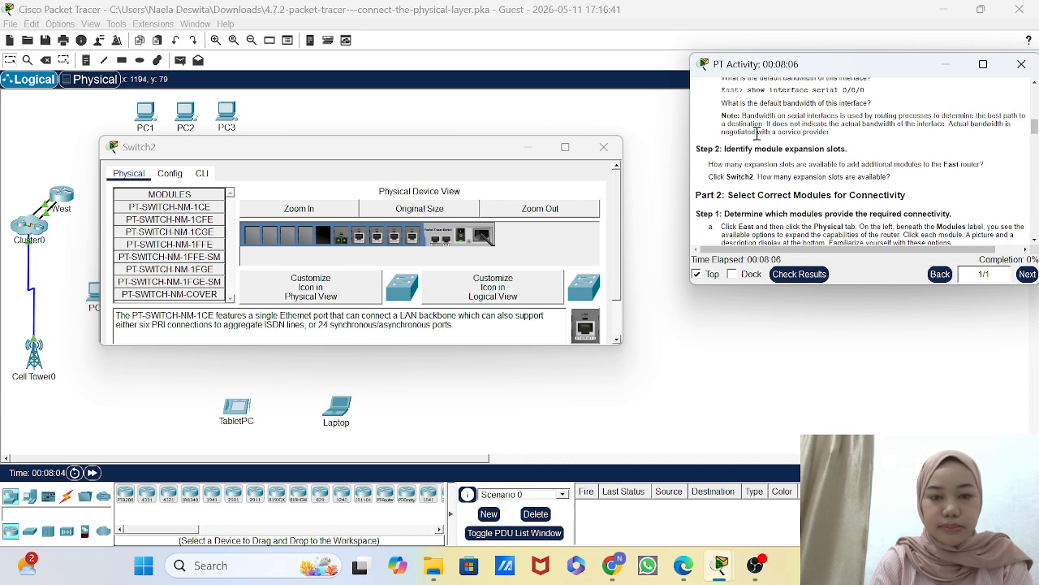
# Step: Enlarge Switch2's physical device view and switch off the switch's power
pyautogui.click(314, 210)
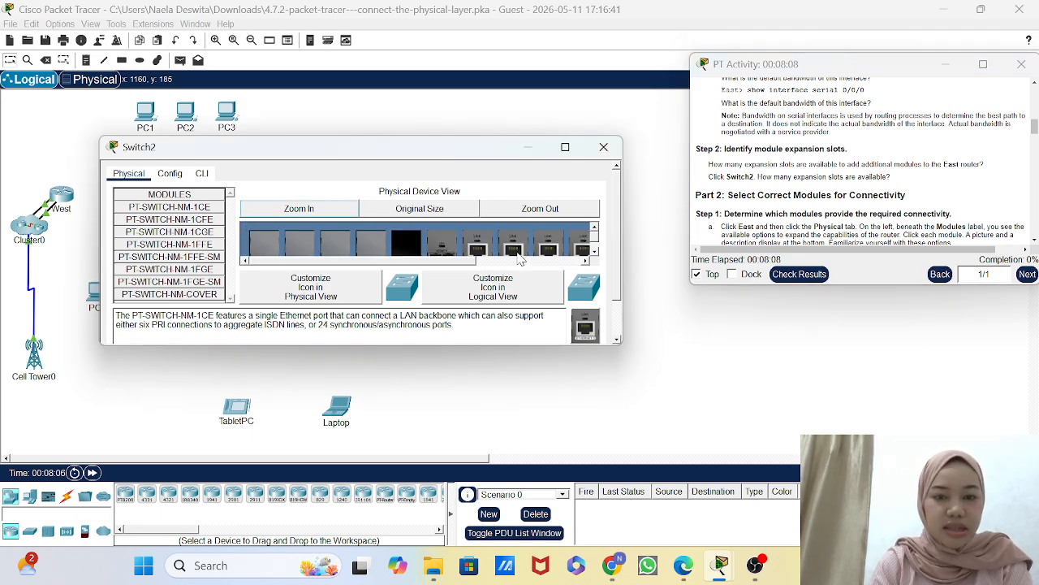
pyautogui.hscroll(2, 566, 233)
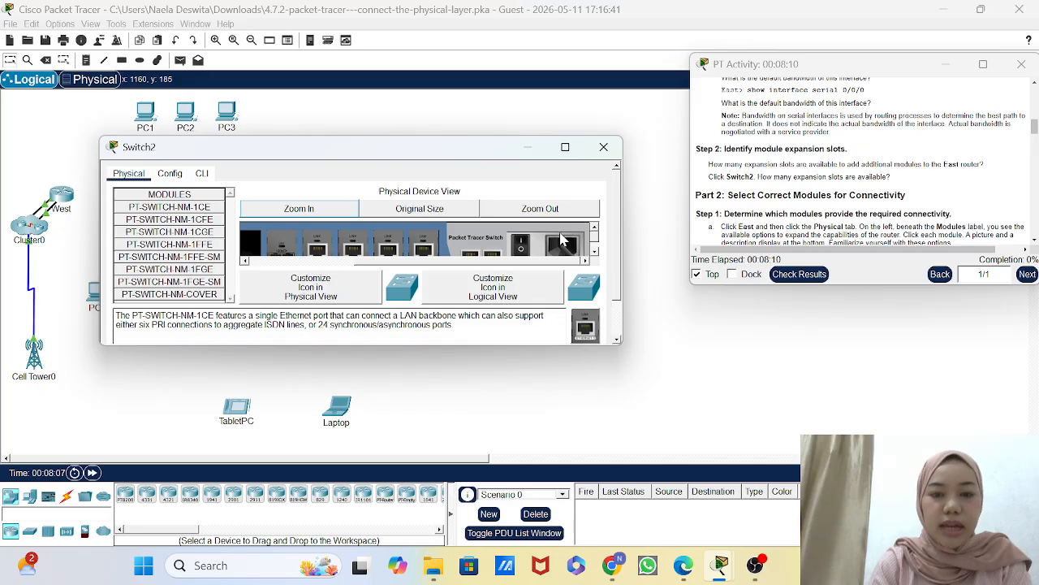
pyautogui.click(522, 247)
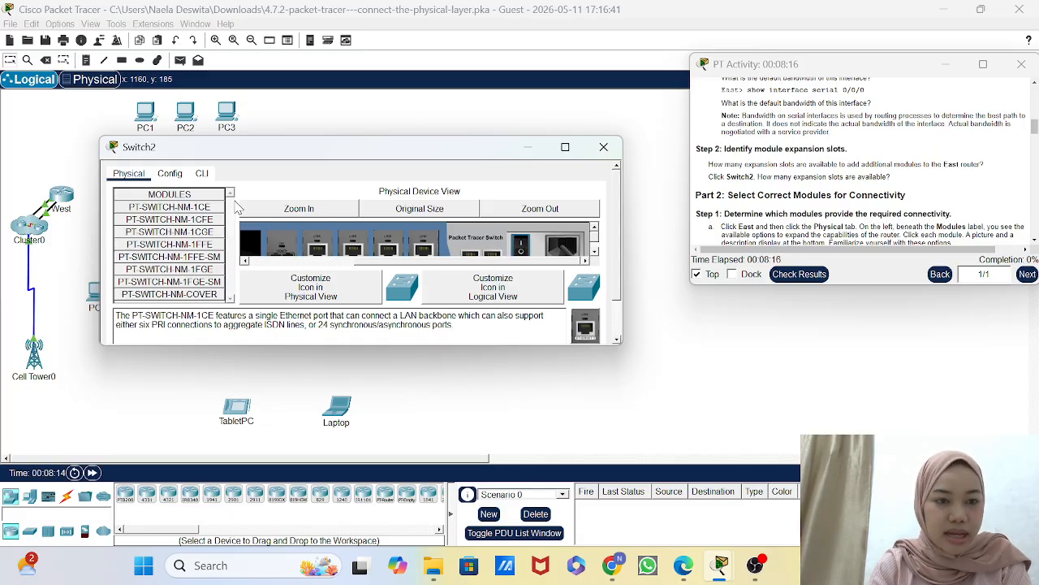
# Step: Insert a PT-SWITCH-NM-1FGE module into Switch2's empty expansion slot
pyautogui.click(216, 272)
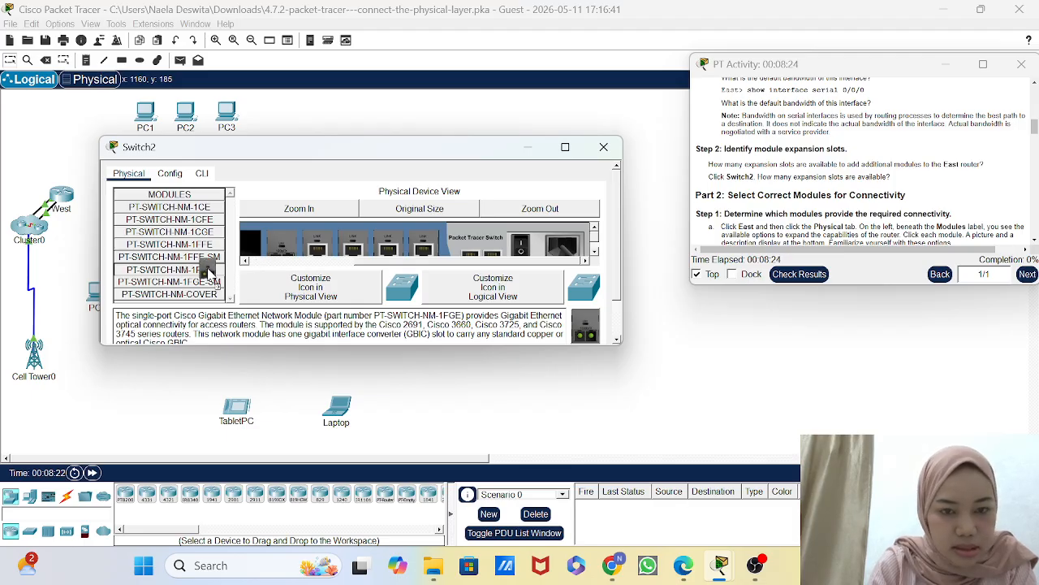
pyautogui.hscroll(-3, 417, 237)
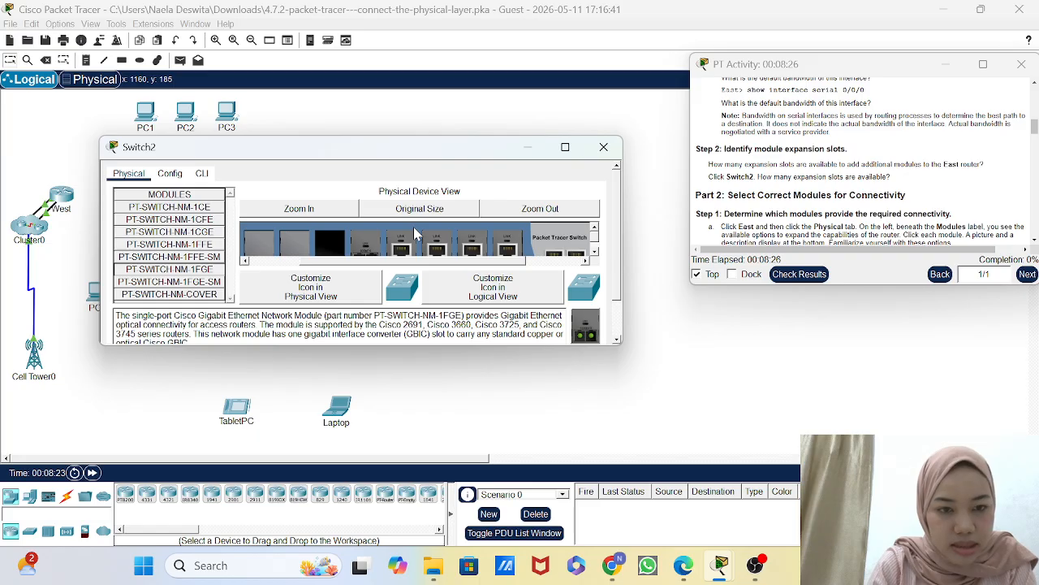
pyautogui.scroll(-1, 451, 244)
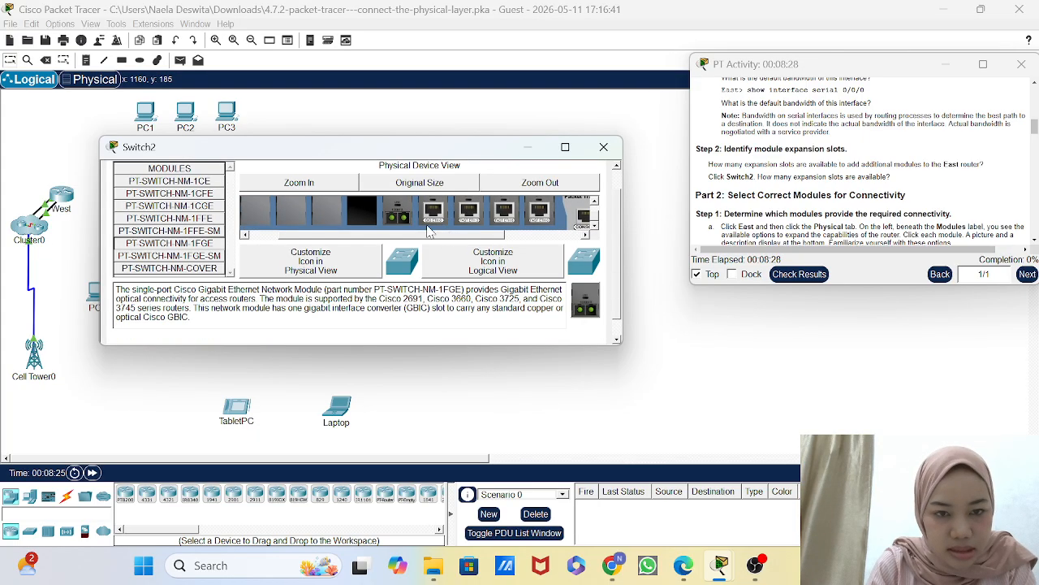
pyautogui.moveTo(198, 243); pyautogui.dragTo(372, 211)
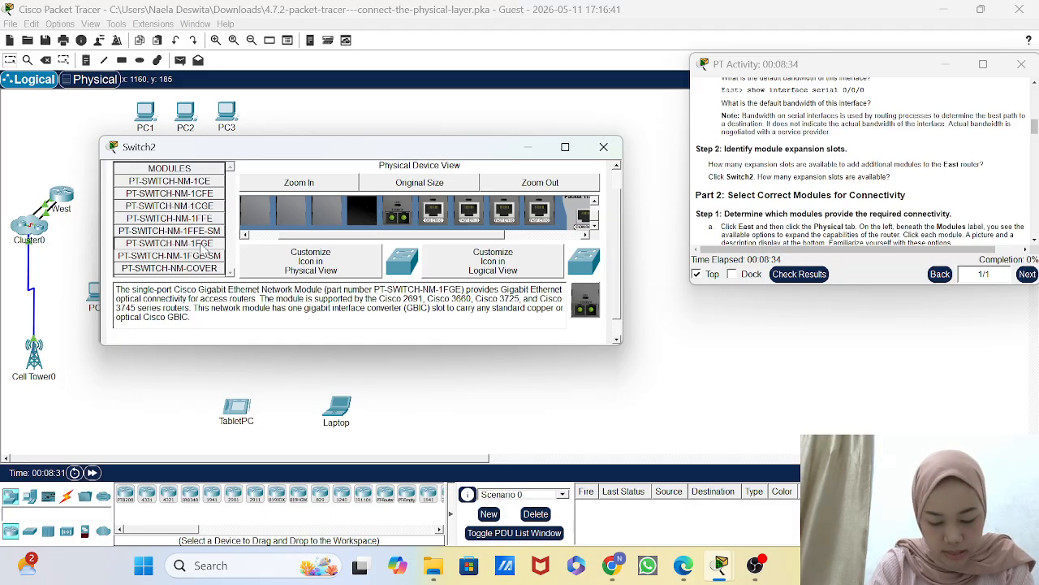
pyautogui.moveTo(213, 247); pyautogui.dragTo(367, 213)
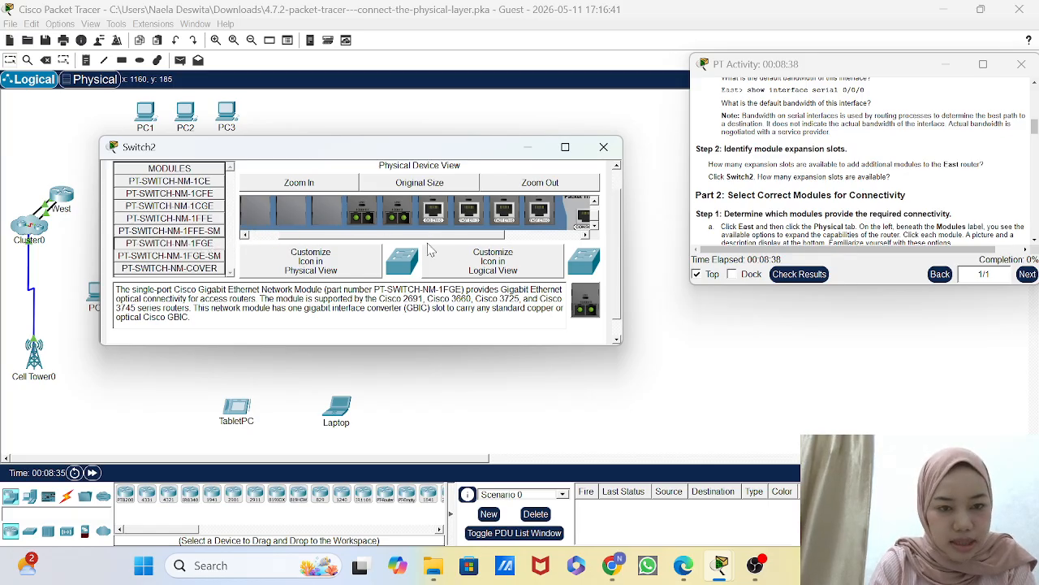
# Step: Switch Switch2's power back on and minimize its device window
pyautogui.hscroll(2, 546, 212)
pyautogui.hscroll(1, 546, 212)
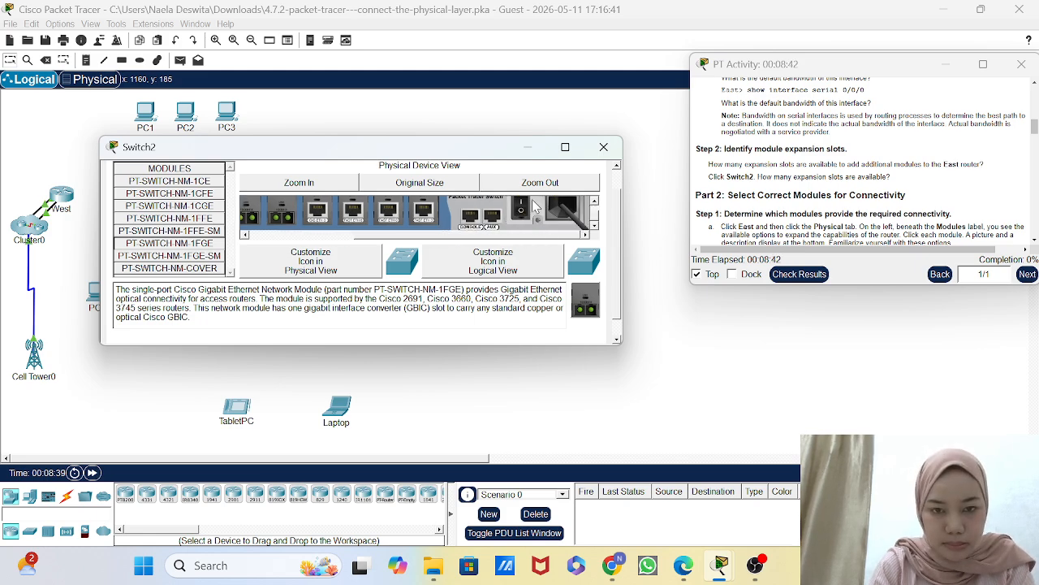
pyautogui.scroll(1, 508, 221)
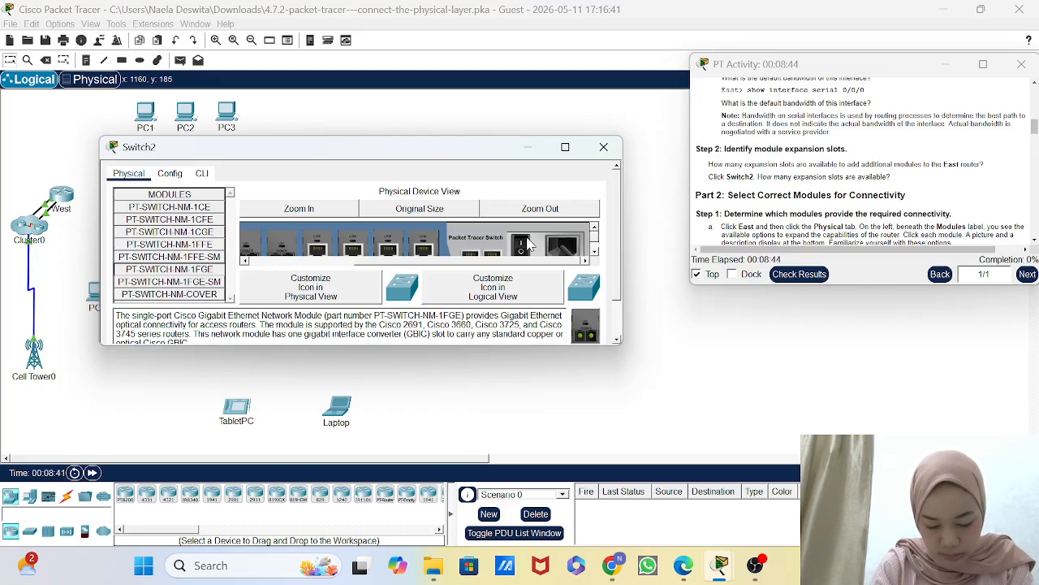
pyautogui.click(522, 243)
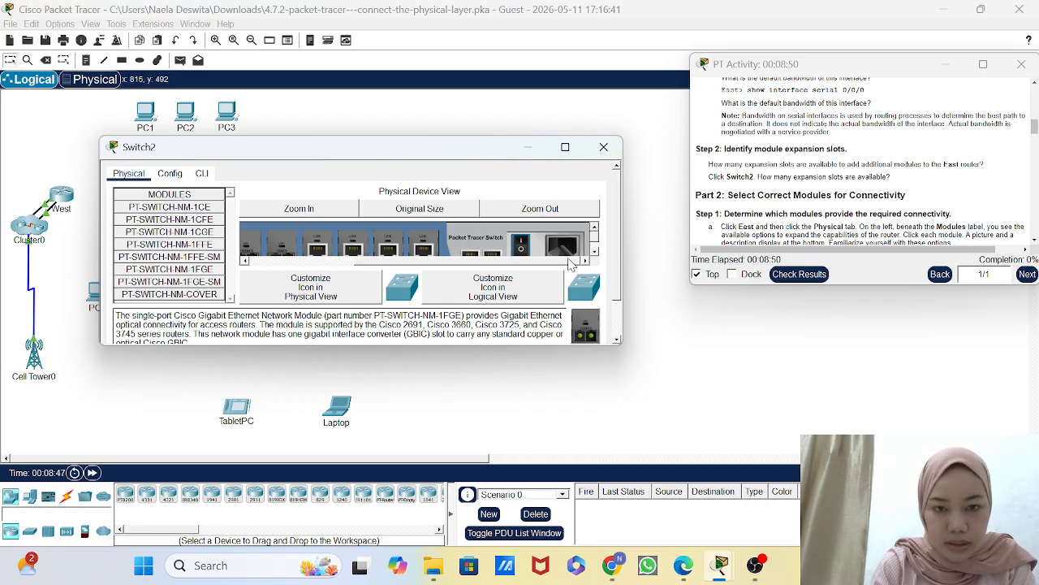
pyautogui.scroll(-2, 570, 265)
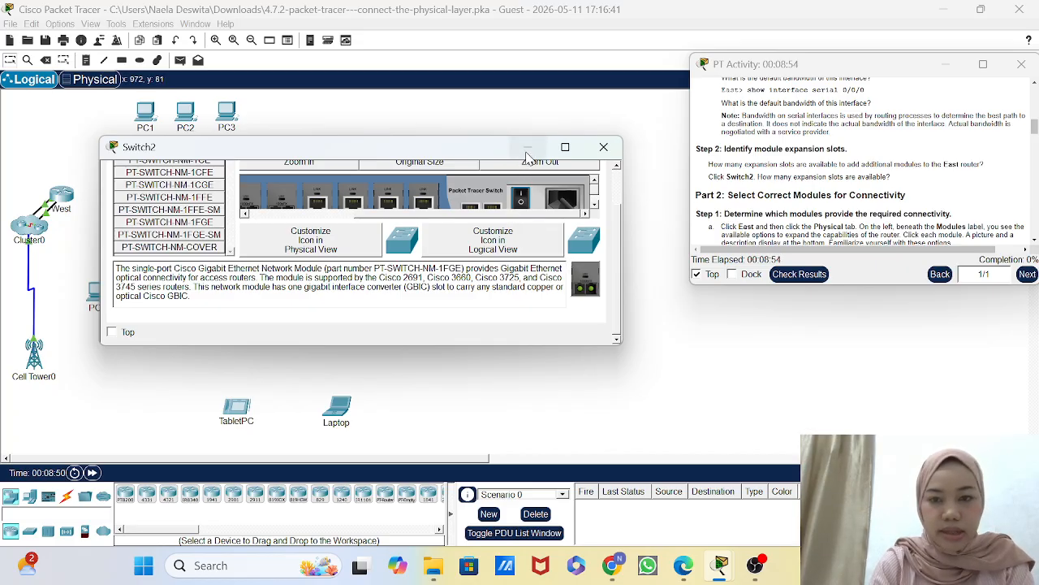
pyautogui.click(527, 154)
# Step: Read the activity instructions from Part 2 to the Part 3 cabling table, widening the instructions window to fit all table columns
pyautogui.scroll(-3, 812, 176)
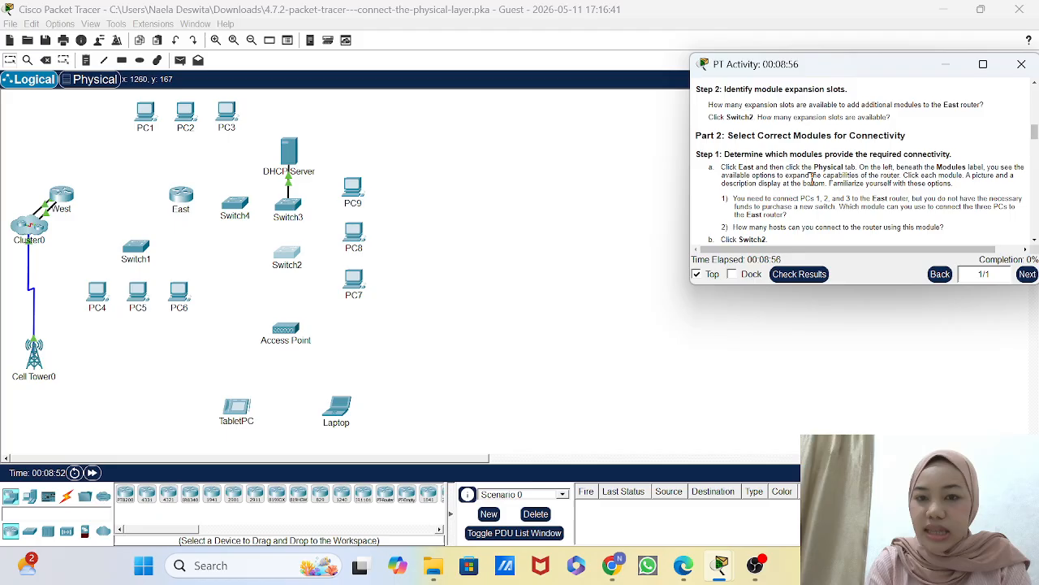
pyautogui.scroll(-1, 794, 187)
pyautogui.scroll(-1, 793, 186)
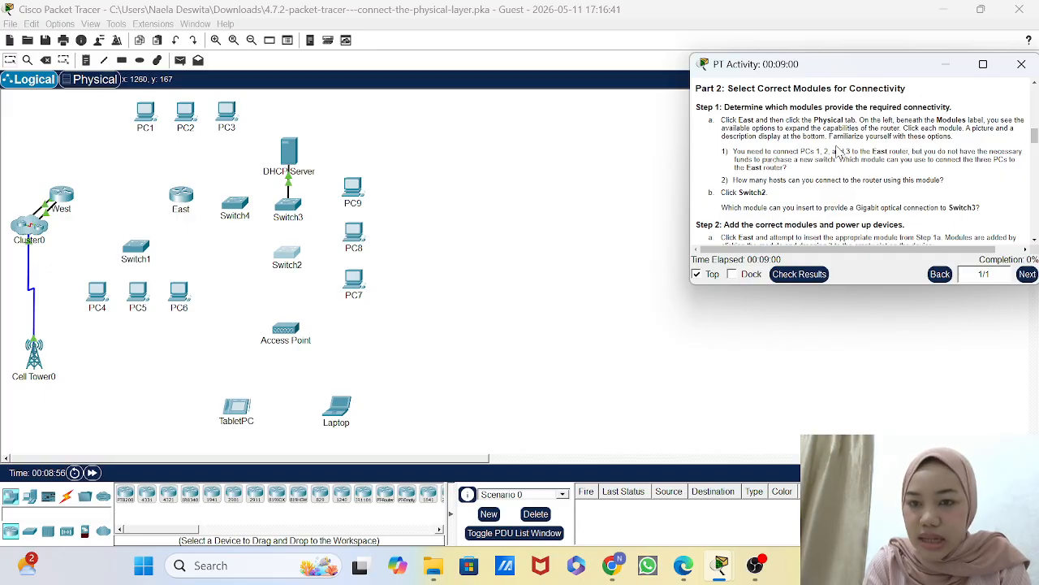
pyautogui.scroll(-1, 838, 146)
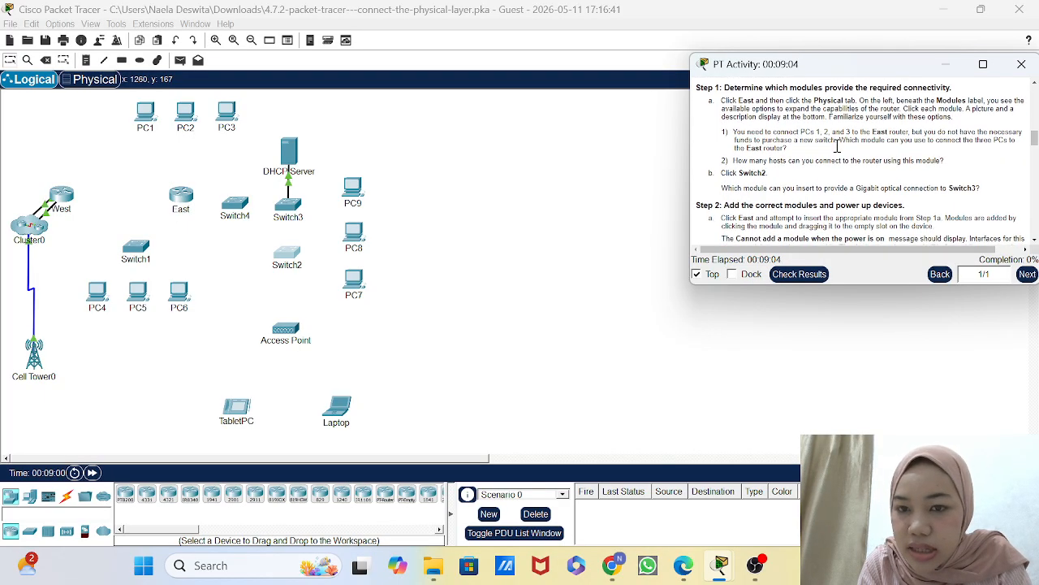
pyautogui.scroll(-2, 838, 152)
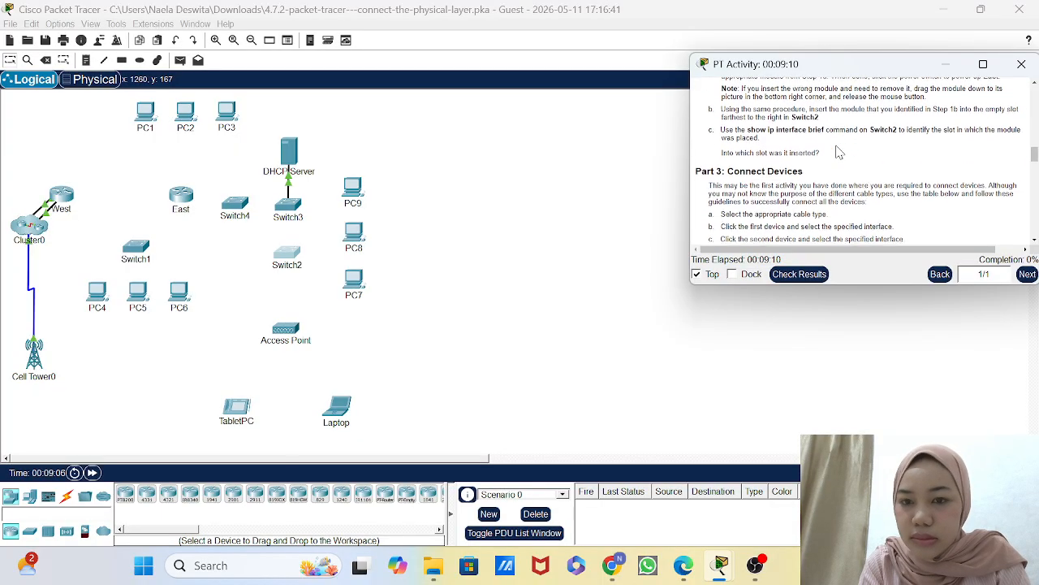
pyautogui.scroll(-2, 840, 153)
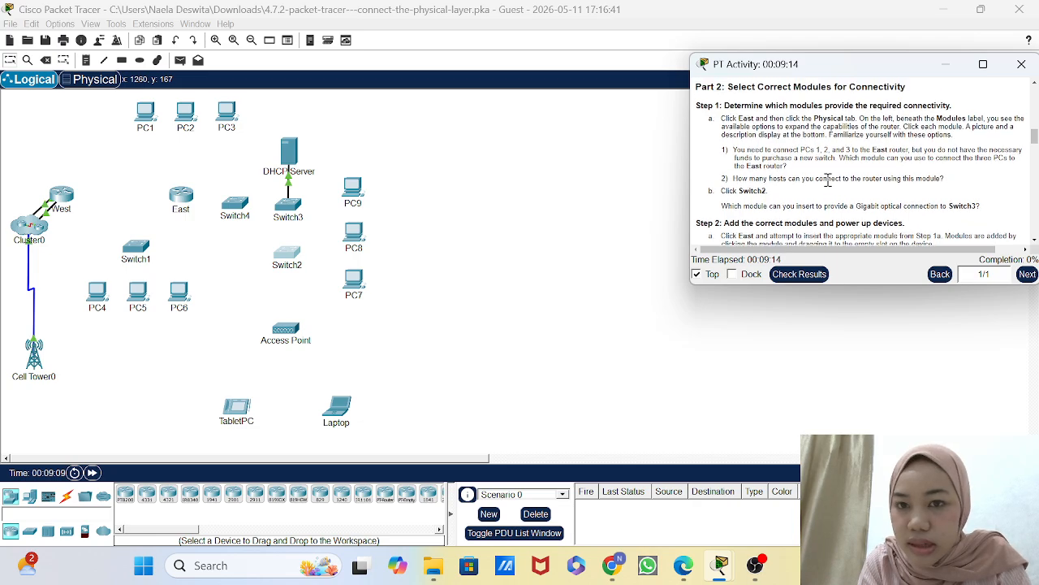
pyautogui.scroll(-5, 829, 181)
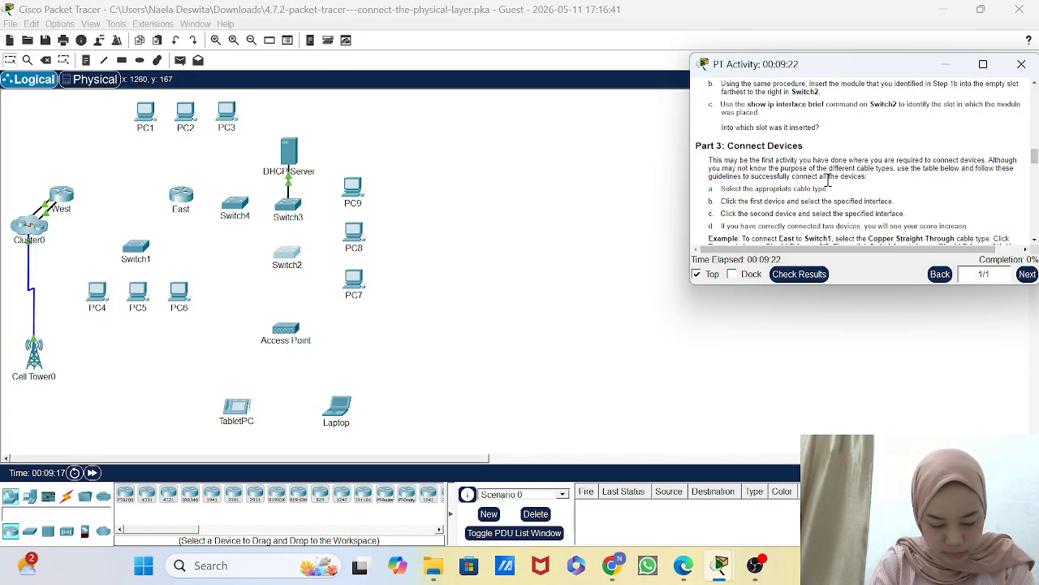
pyautogui.scroll(-1, 829, 181)
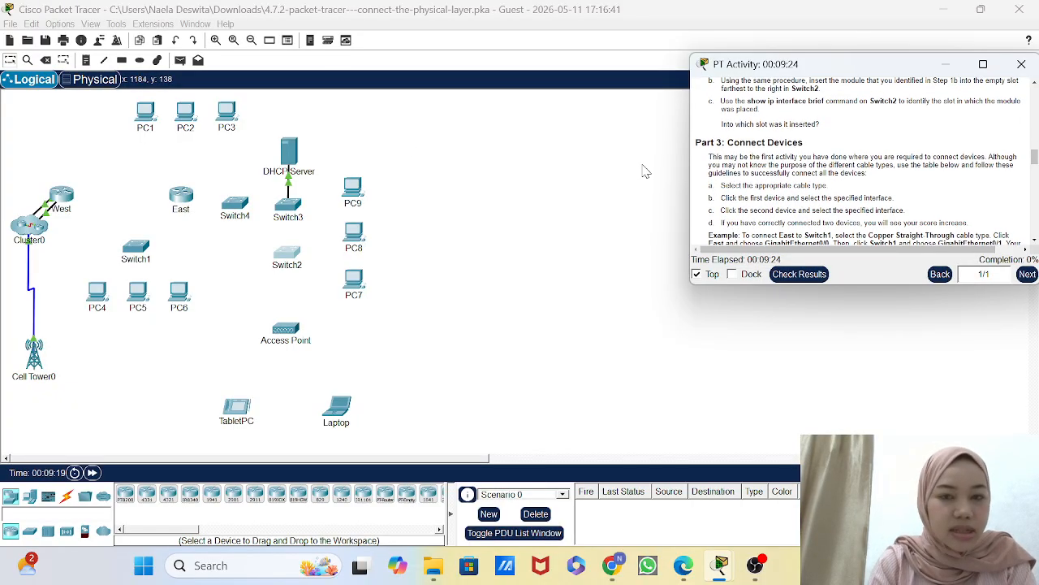
pyautogui.scroll(-2, 934, 195)
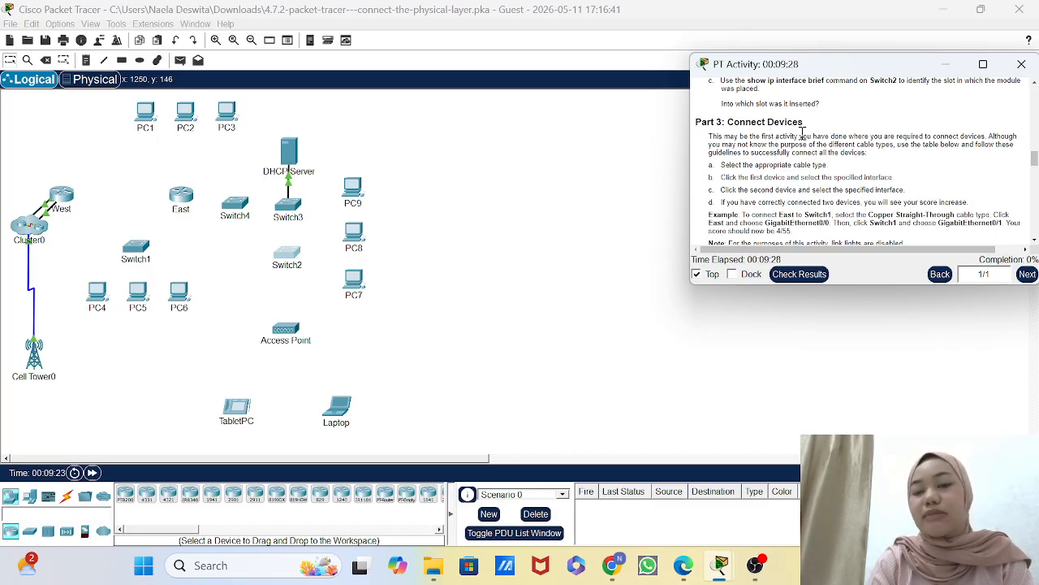
pyautogui.scroll(-5, 821, 220)
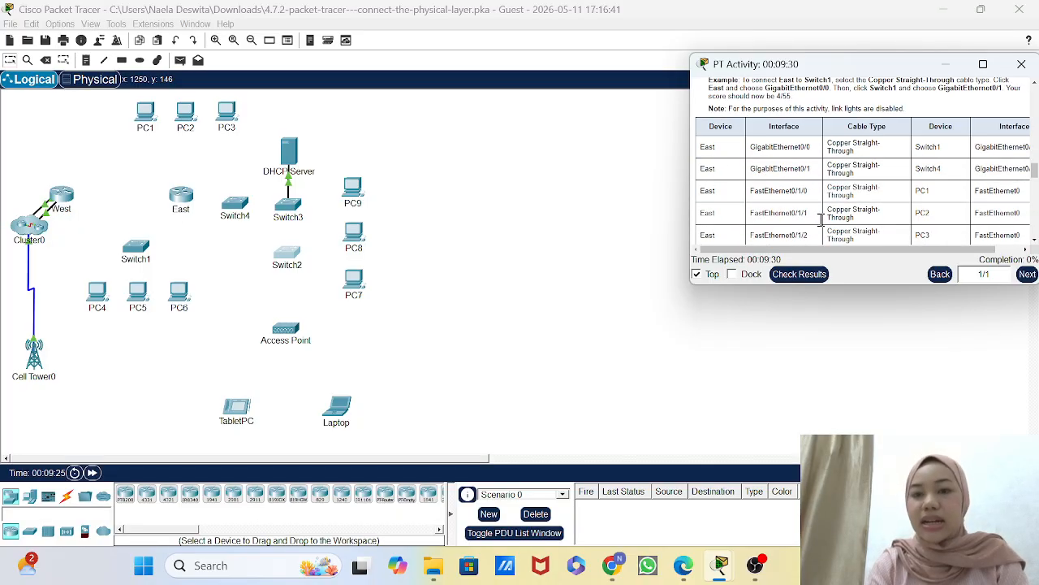
pyautogui.scroll(-1, 822, 219)
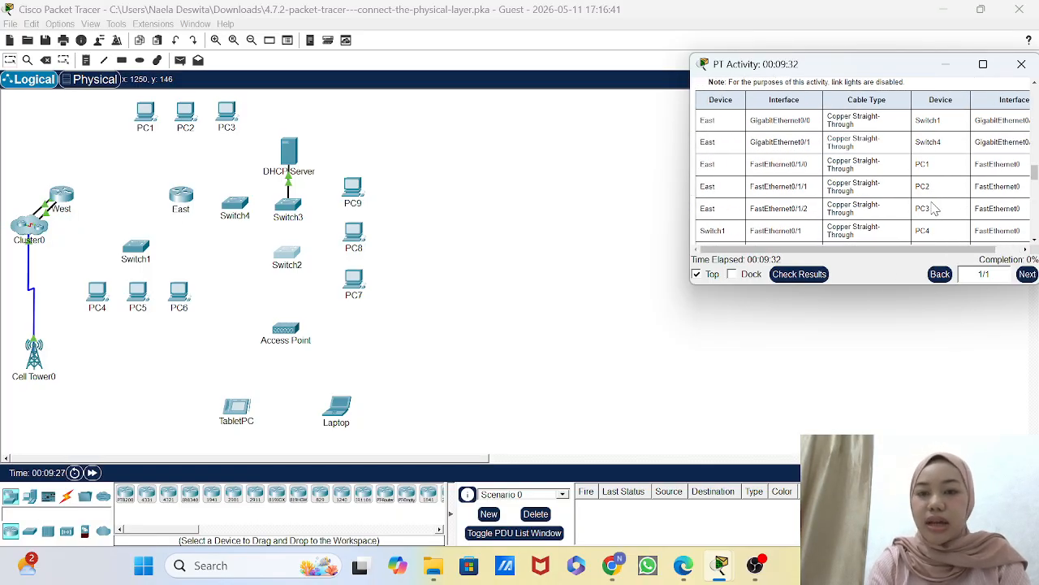
pyautogui.scroll(-1, 934, 209)
pyautogui.scroll(2, 930, 140)
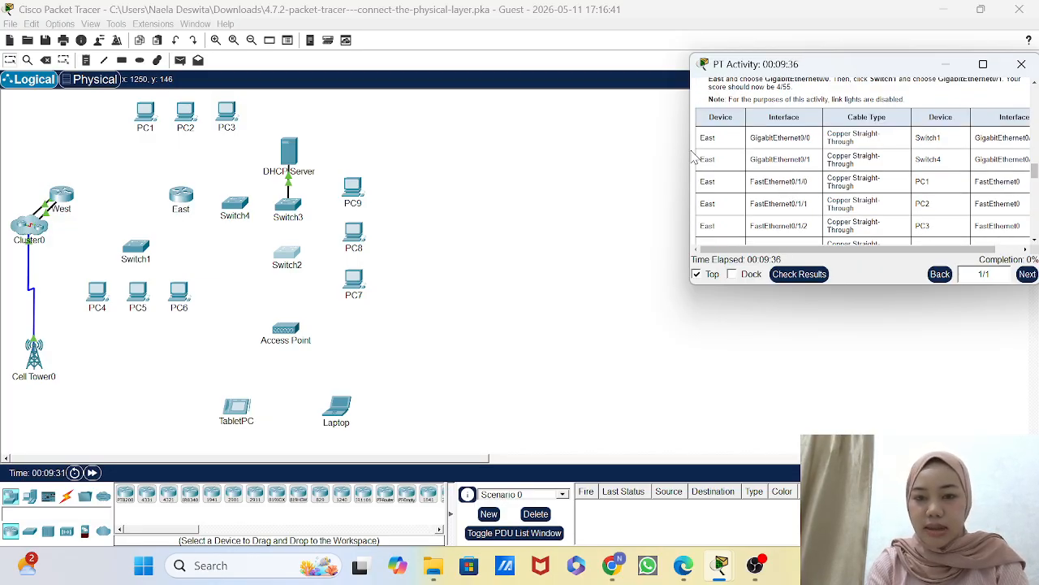
pyautogui.moveTo(685, 153); pyautogui.dragTo(641, 156)
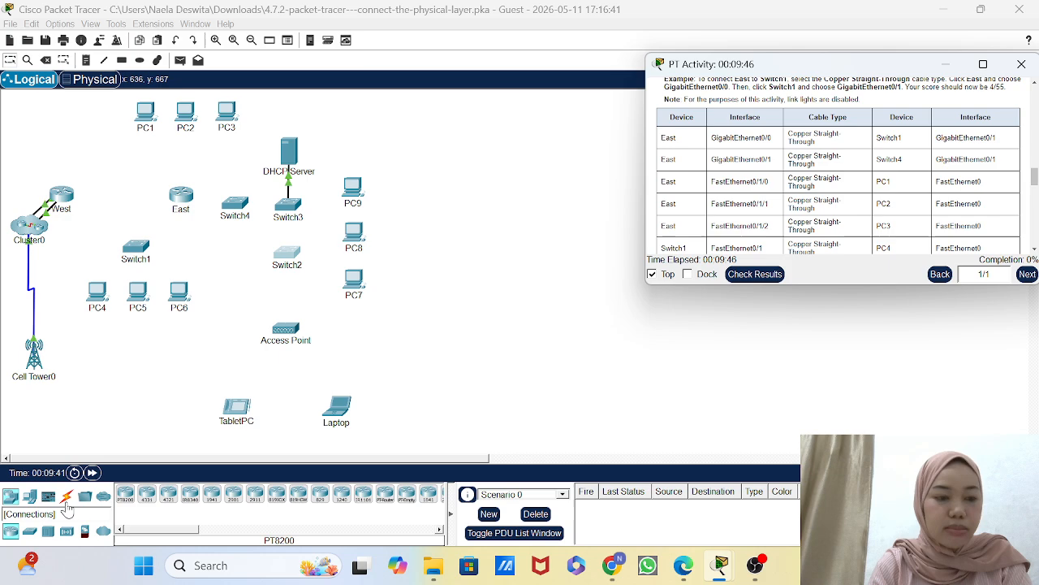
# Step: Connect East's GigabitEthernet0/0 to Switch1's GigabitEthernet0/1 with a Copper Straight-Through cable
pyautogui.click(67, 497)
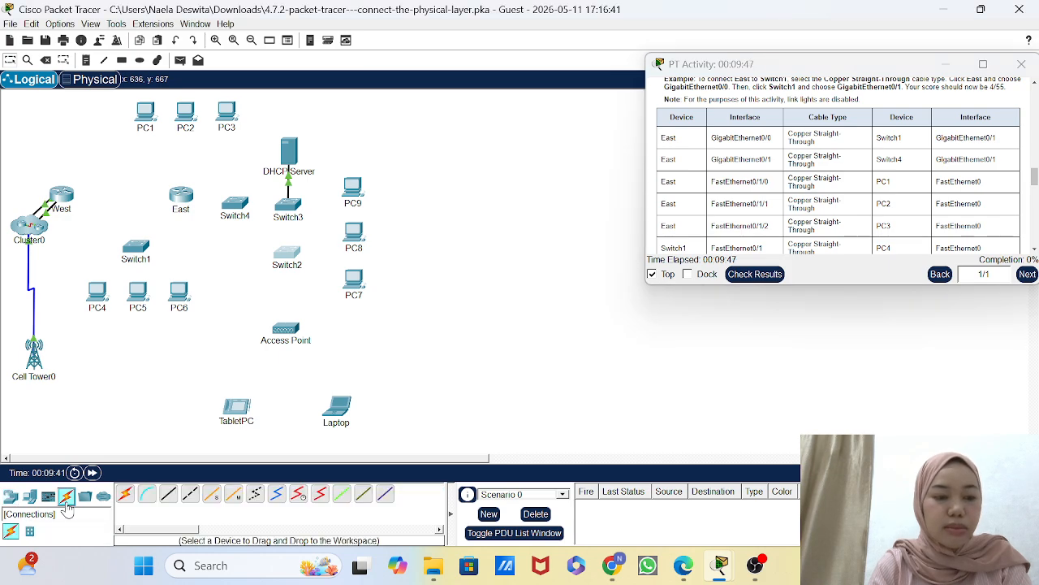
pyautogui.click(169, 496)
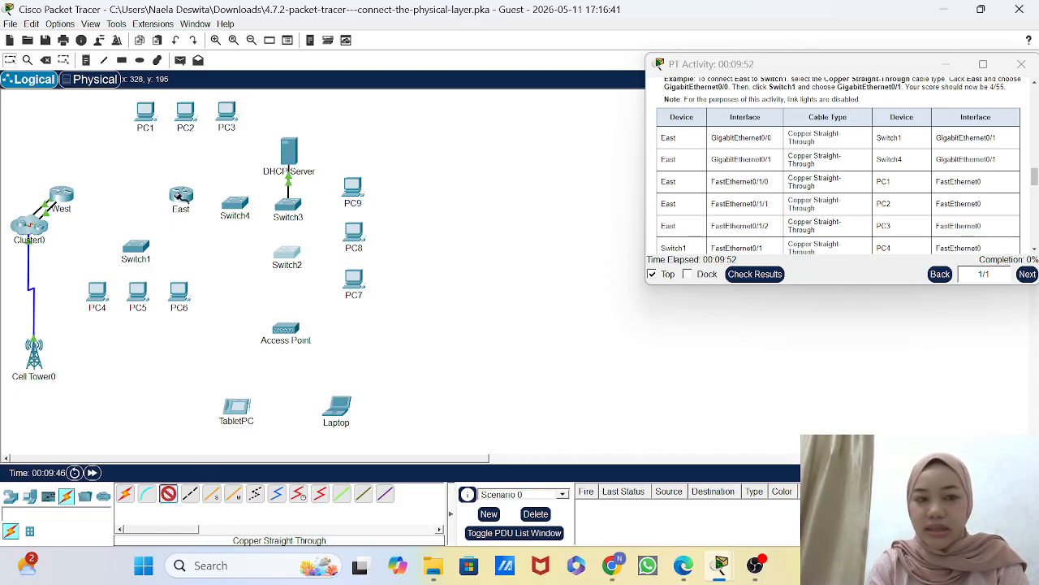
pyautogui.click(180, 197)
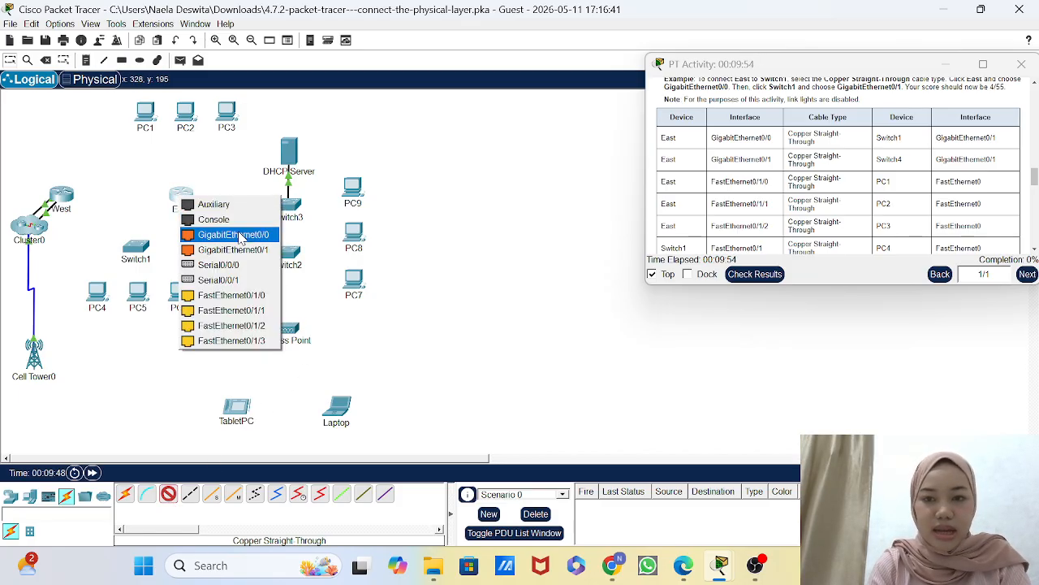
pyautogui.click(248, 235)
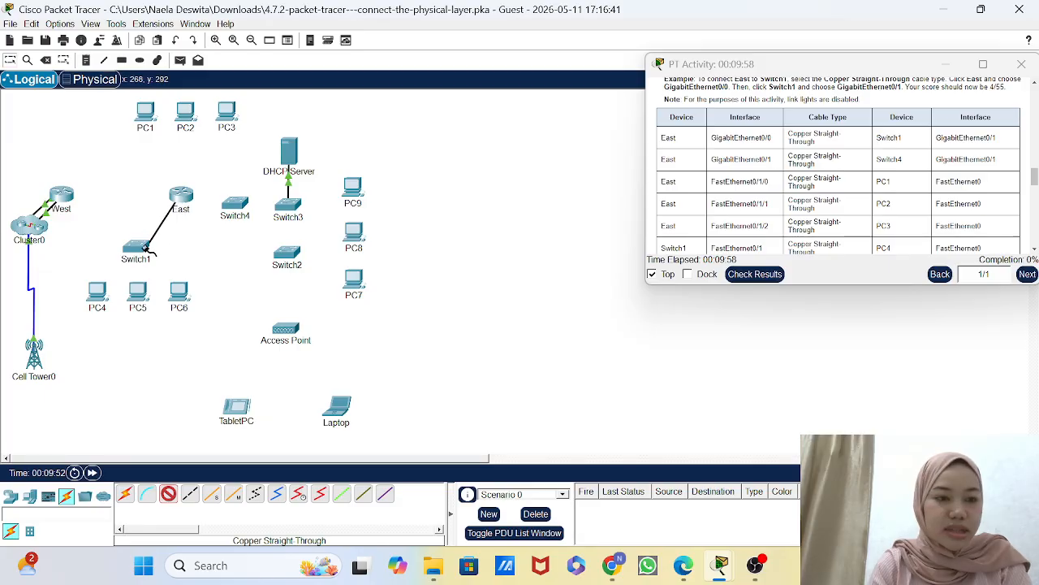
pyautogui.click(135, 252)
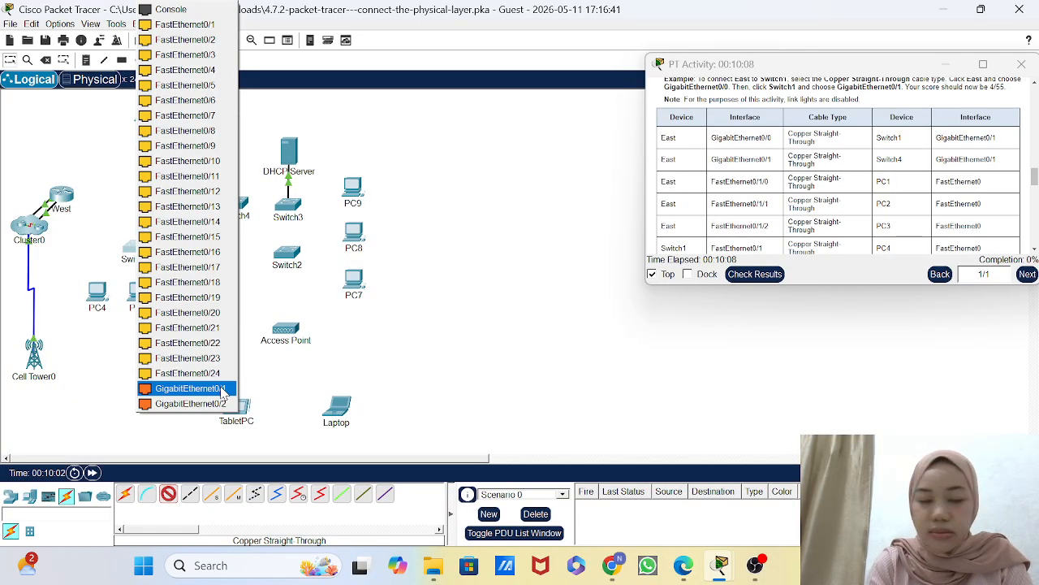
pyautogui.click(223, 390)
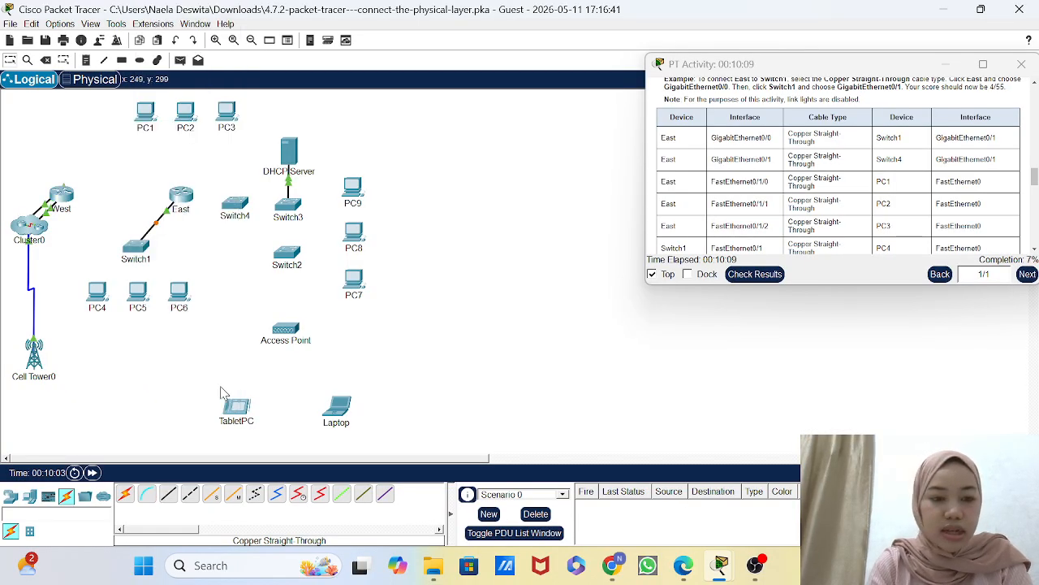
# Step: Connect East's GigabitEthernet0/1 to Switch4's GigabitEthernet0/1 with a Copper Straight-Through cable
pyautogui.click(168, 497)
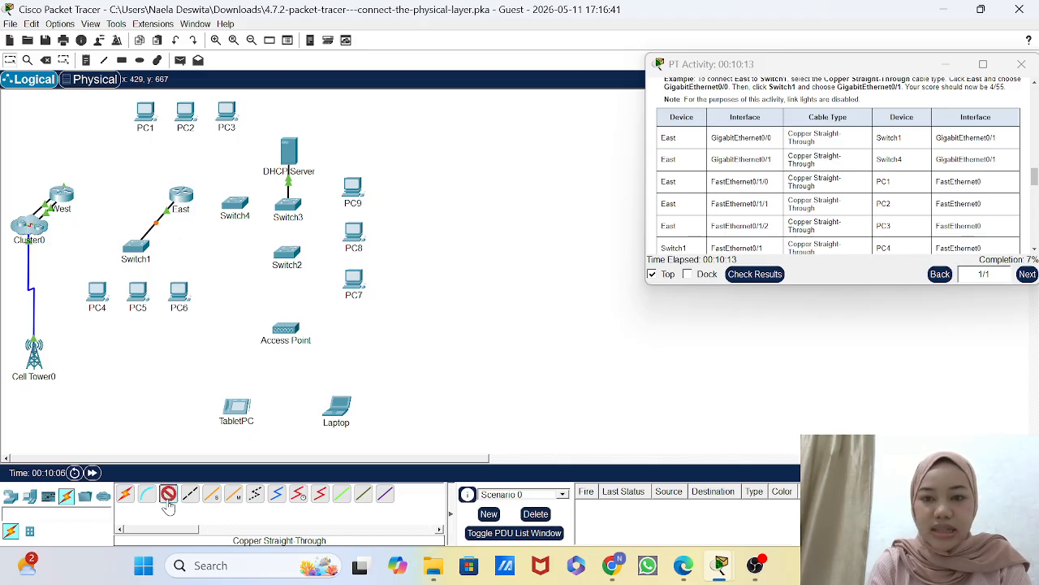
pyautogui.click(181, 199)
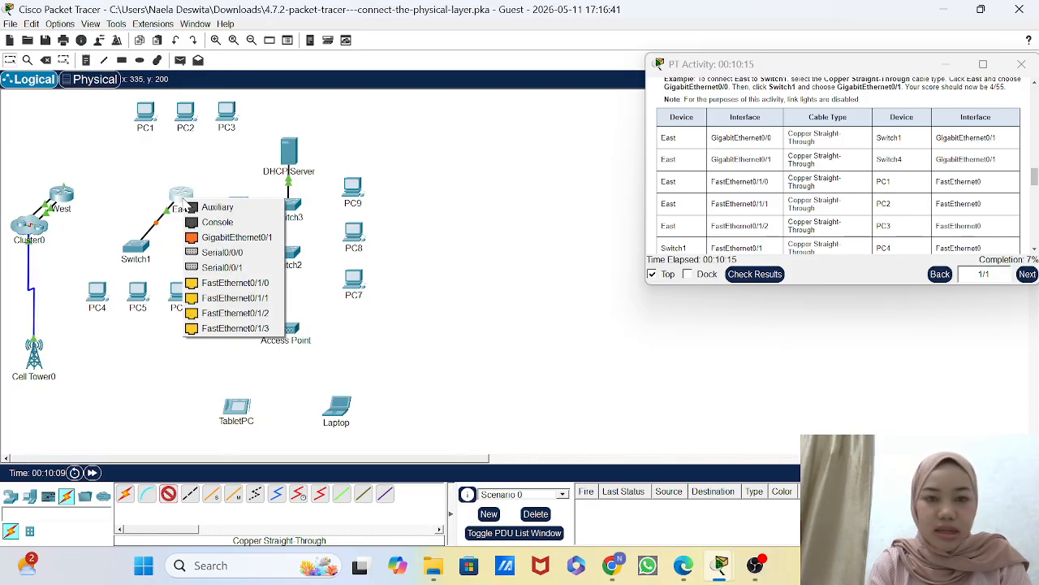
pyautogui.click(238, 239)
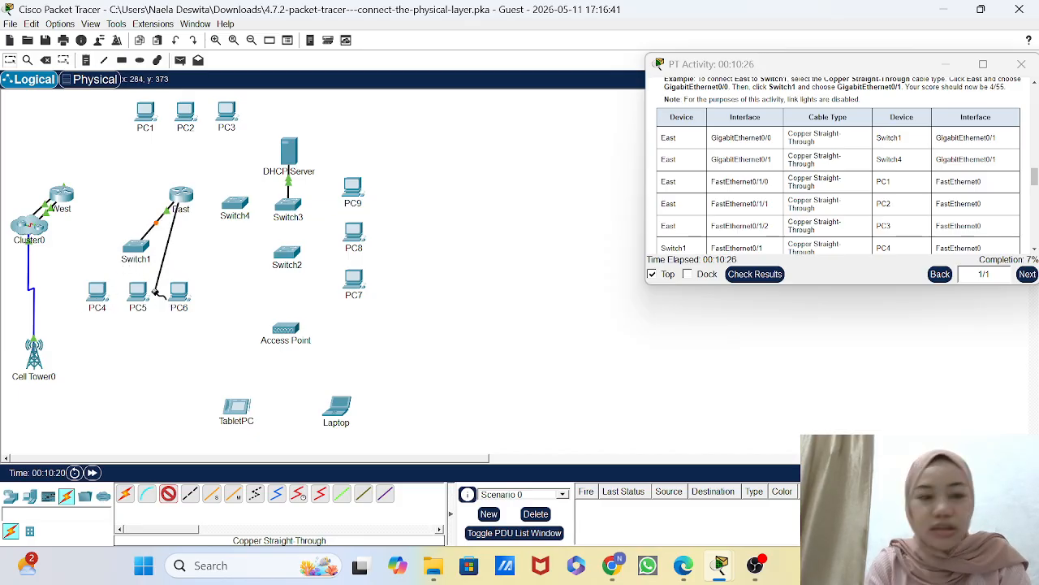
pyautogui.click(232, 208)
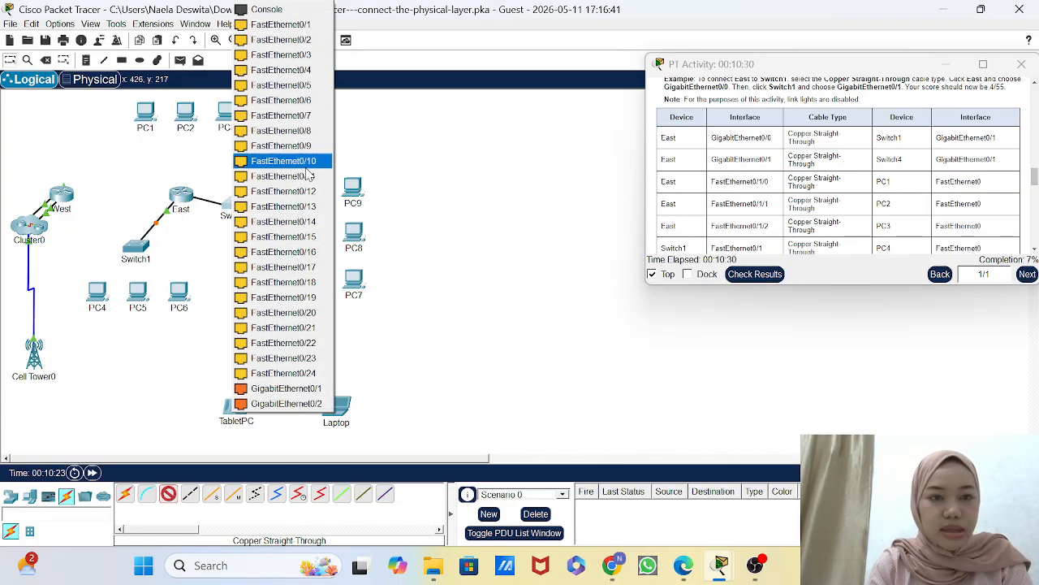
pyautogui.click(308, 389)
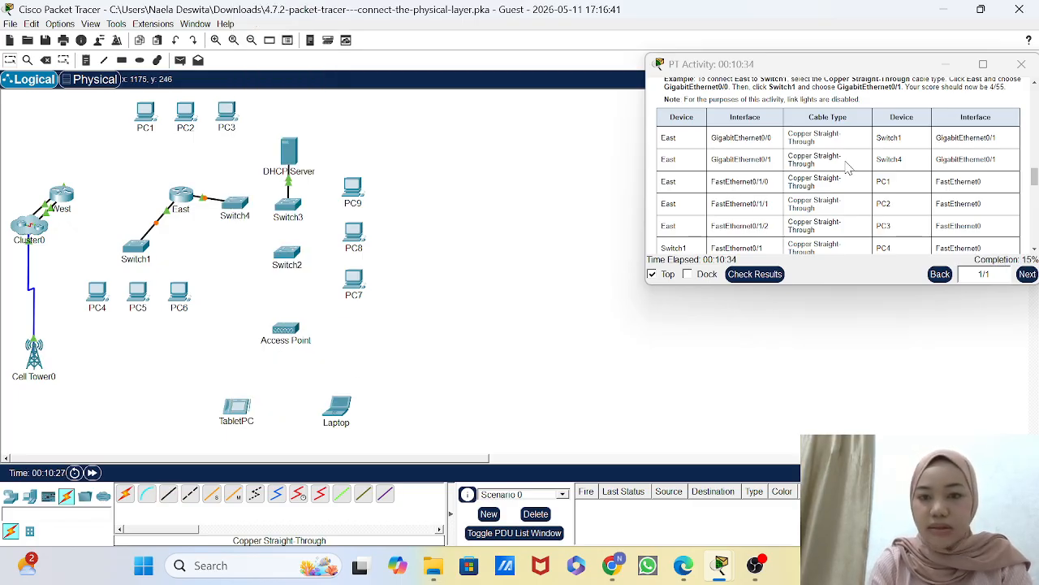
# Step: Connect East's FastEthernet0/1/0 to PC1's FastEthernet0 with a Copper Straight-Through cable
pyautogui.scroll(-1, 847, 167)
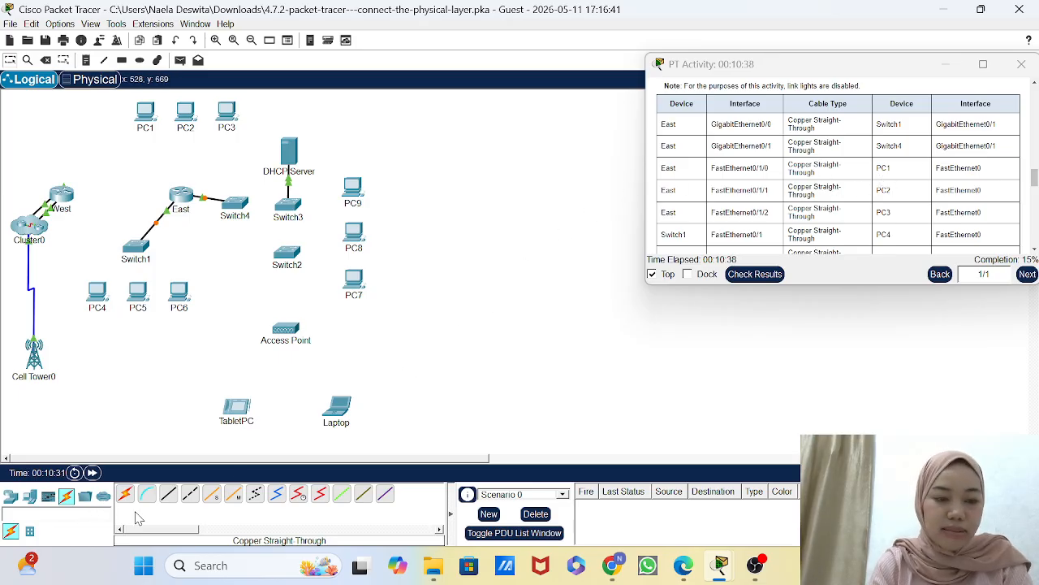
pyautogui.click(168, 497)
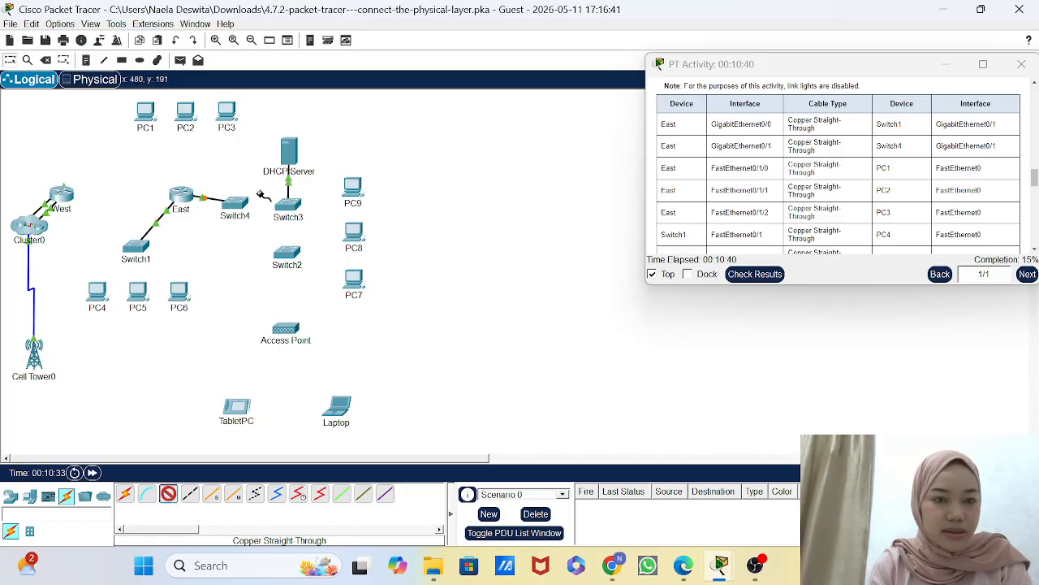
pyautogui.click(180, 204)
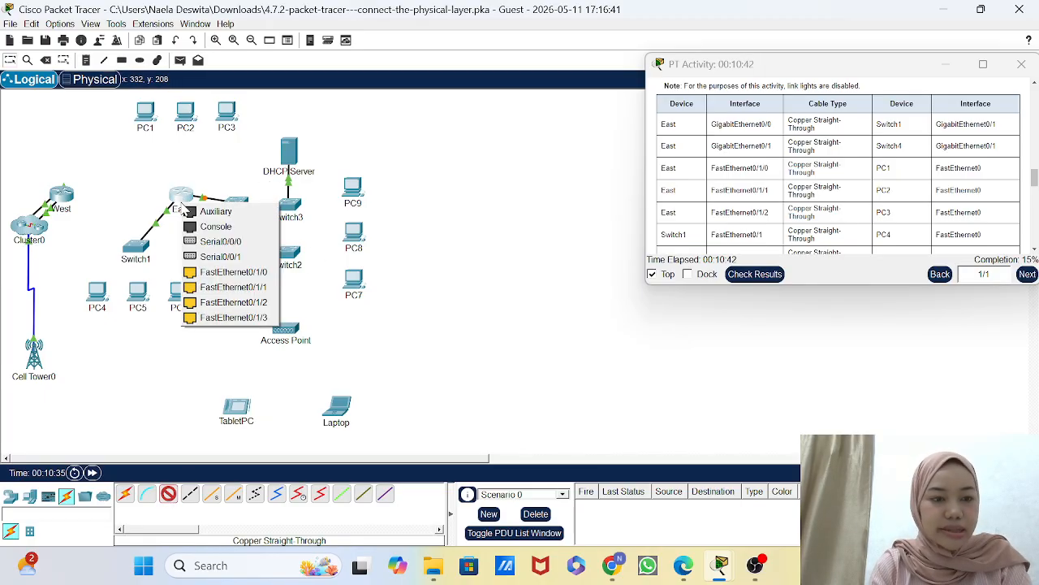
pyautogui.click(256, 273)
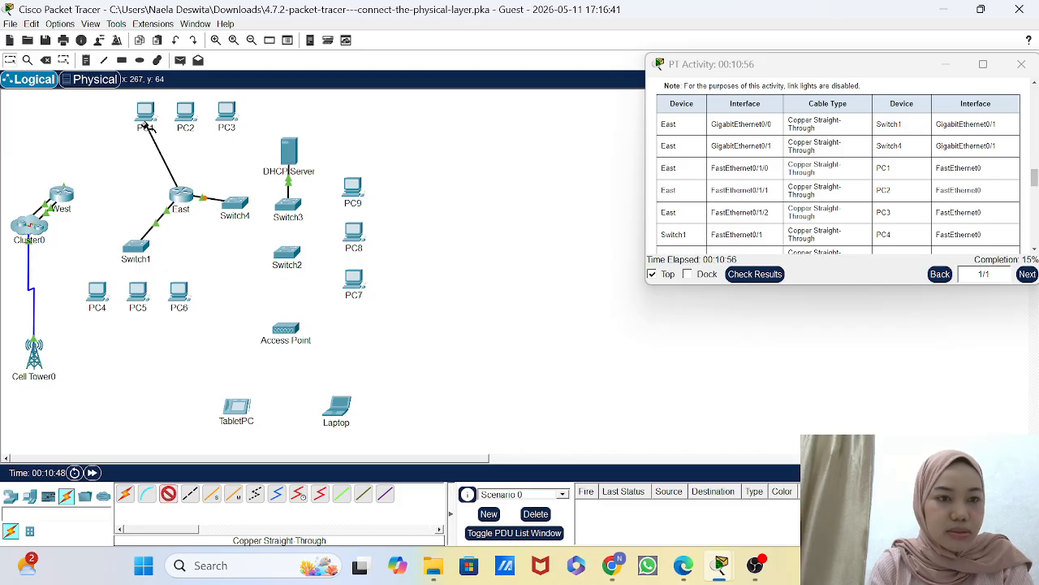
pyautogui.click(146, 111)
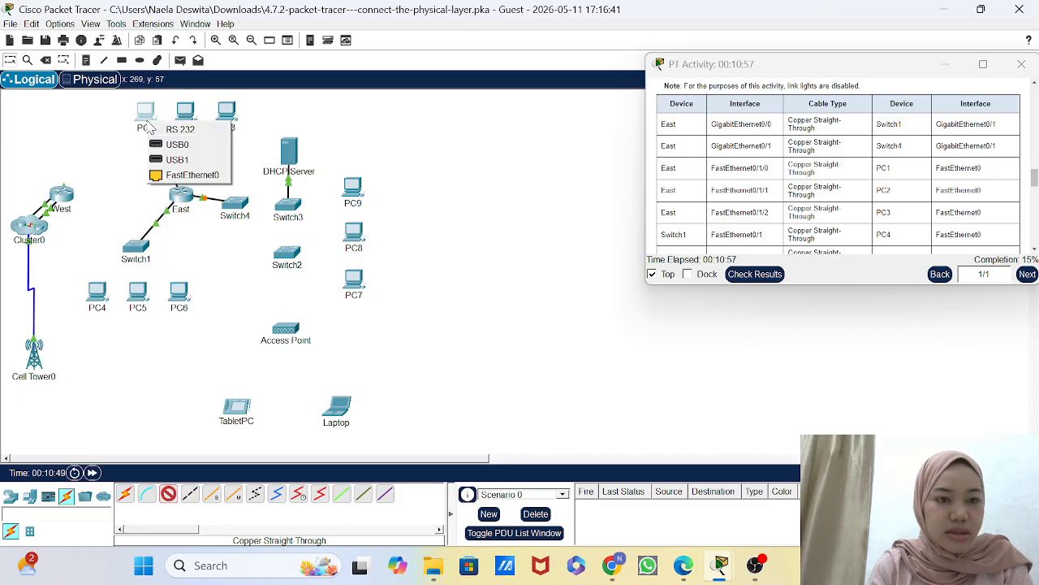
pyautogui.click(217, 175)
# Step: Connect East's FastEthernet0/1/1 to PC2's FastEthernet0 with a Copper Straight-Through cable
pyautogui.click(167, 499)
pyautogui.click(185, 200)
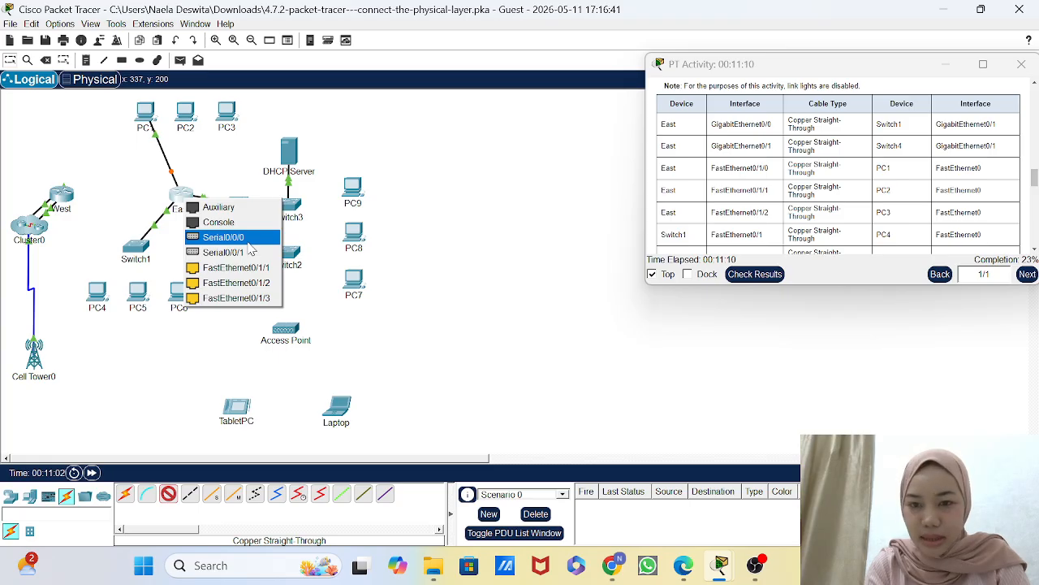
pyautogui.click(259, 267)
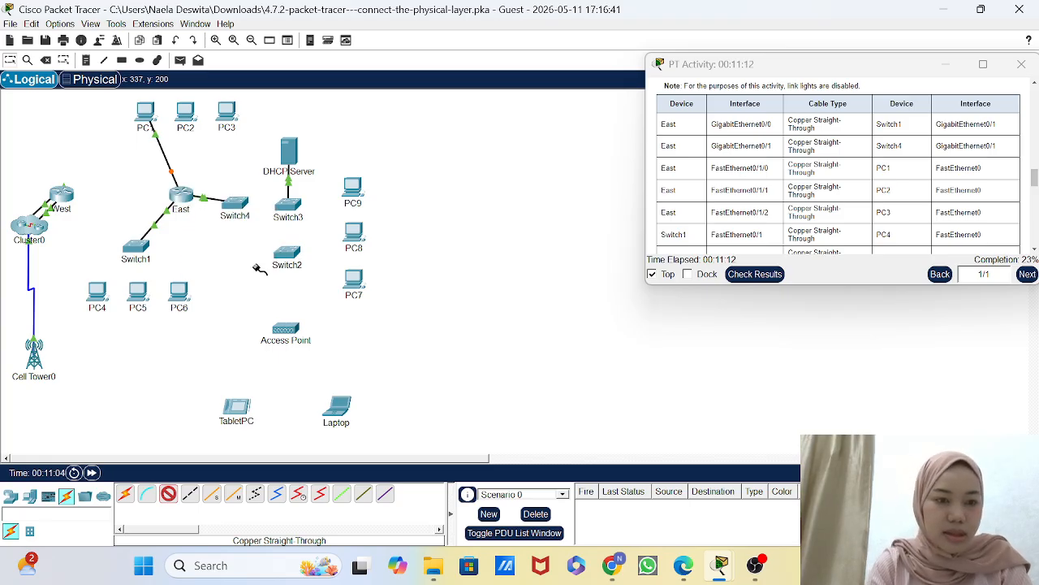
pyautogui.click(186, 114)
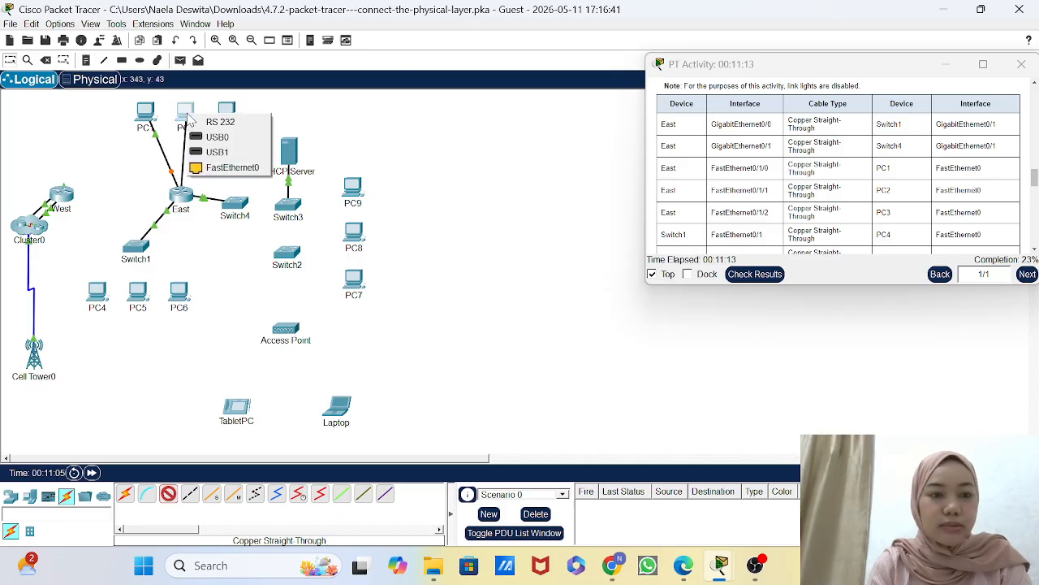
pyautogui.click(249, 168)
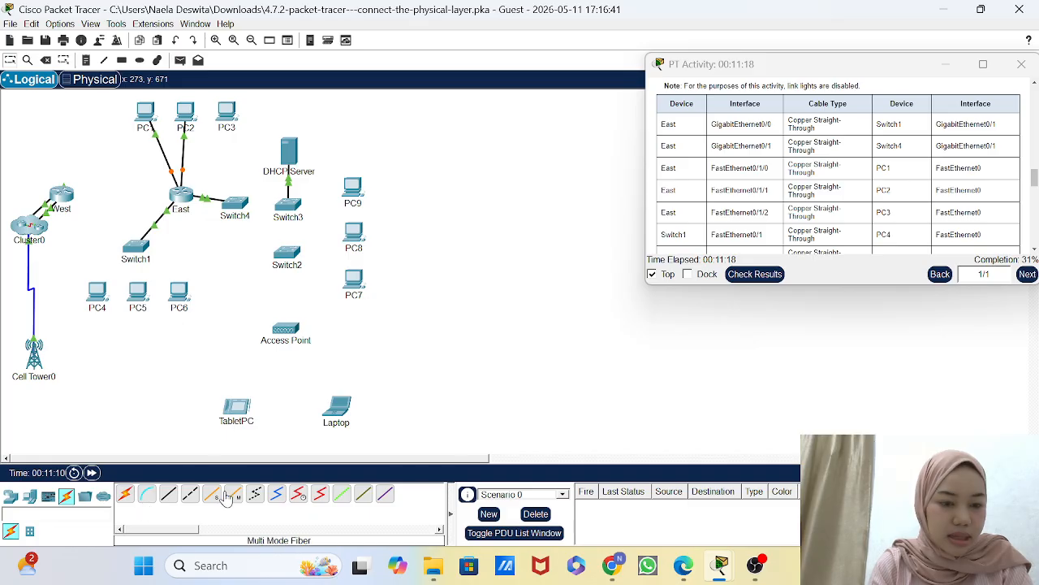
# Step: Connect East's FastEthernet0/1/2 to PC3's FastEthernet0 with a Copper Straight-Through cable
pyautogui.click(166, 496)
pyautogui.click(183, 196)
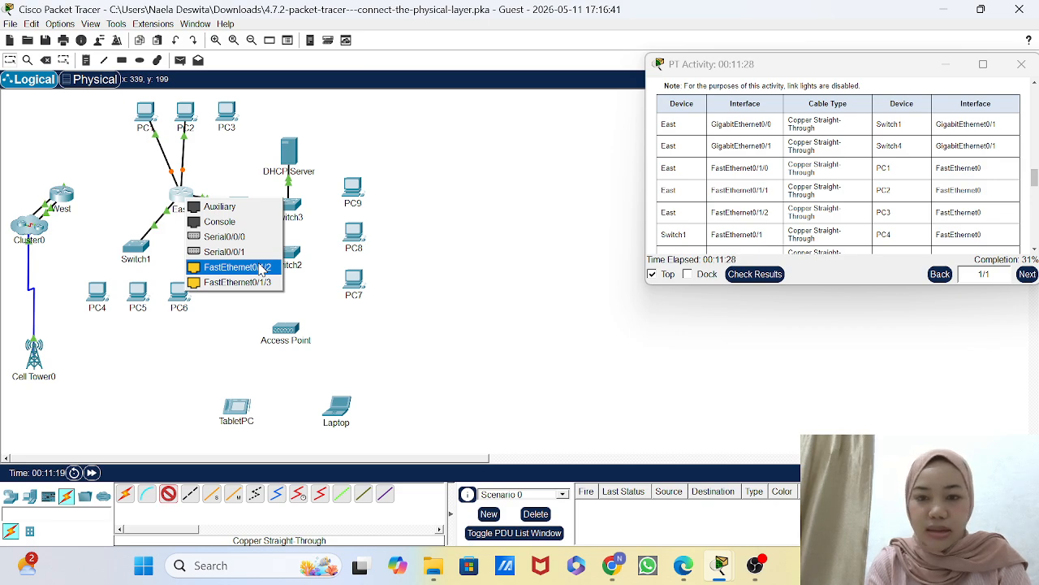
pyautogui.click(262, 270)
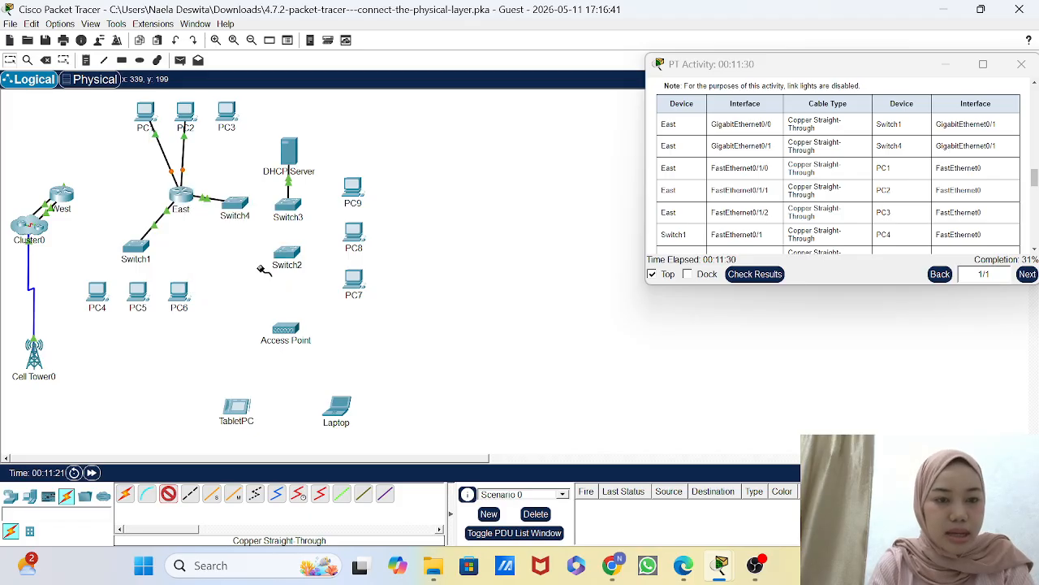
pyautogui.click(227, 116)
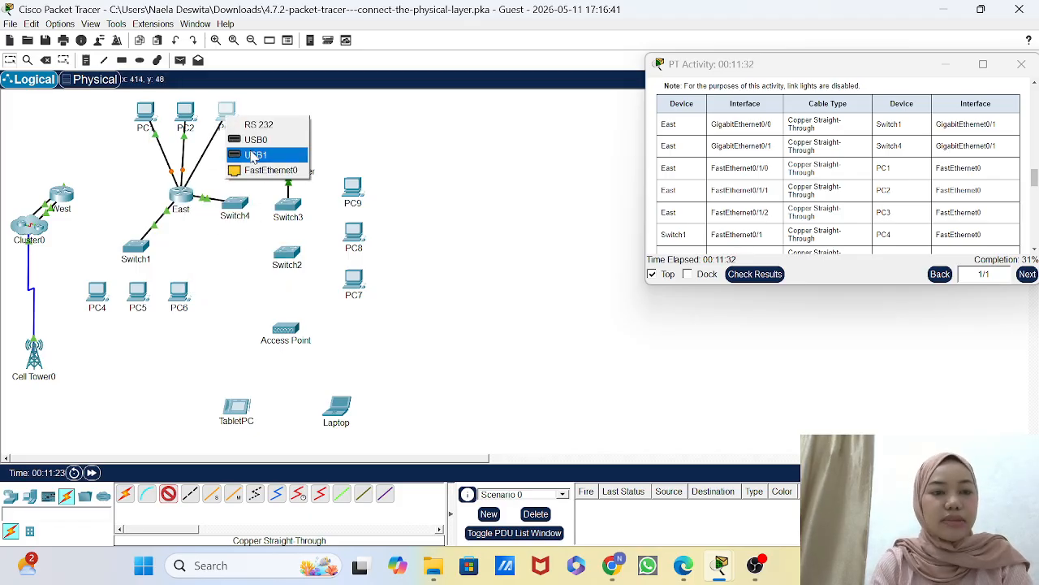
pyautogui.click(264, 173)
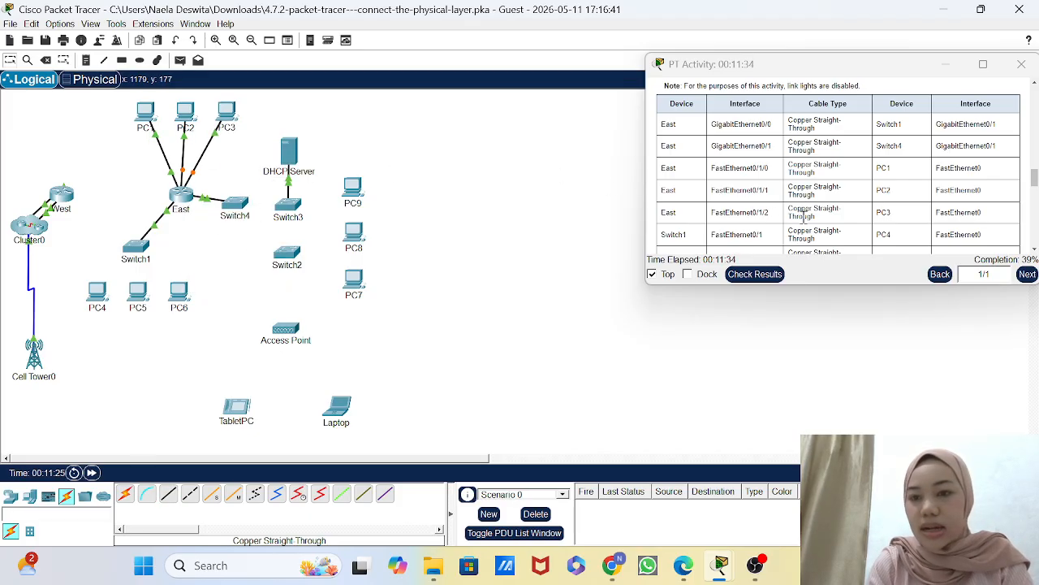
# Step: Connect Switch1's FastEthernet0/1 to PC4's FastEthernet0 with a Copper Straight-Through cable
pyautogui.scroll(-5, 804, 215)
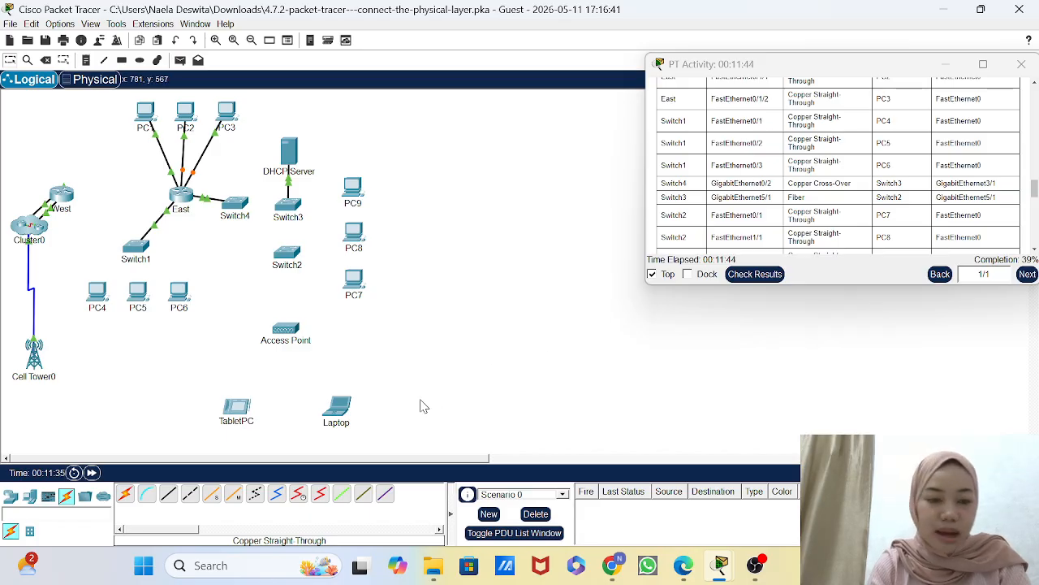
pyautogui.click(168, 494)
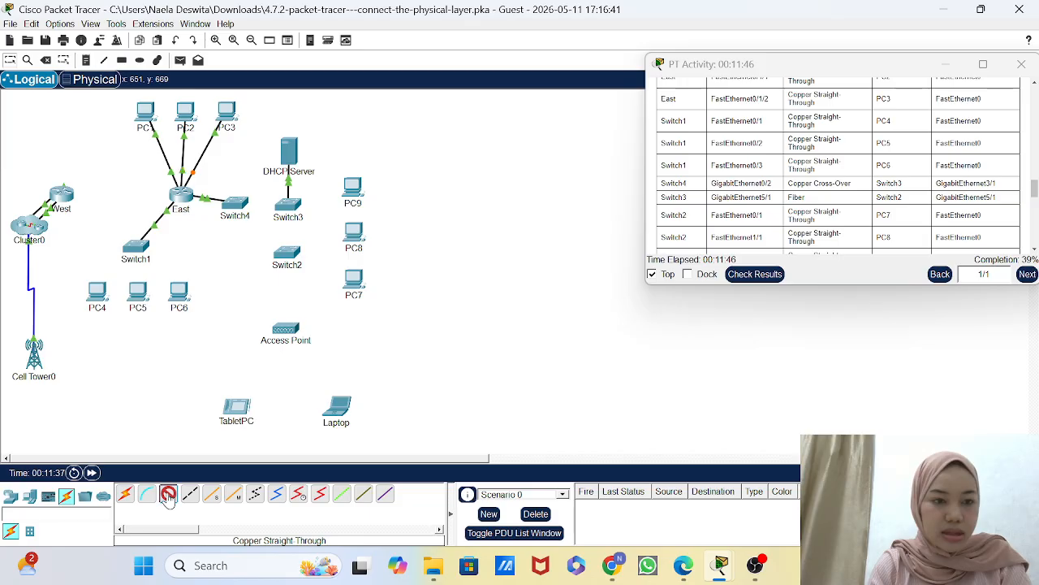
pyautogui.click(138, 250)
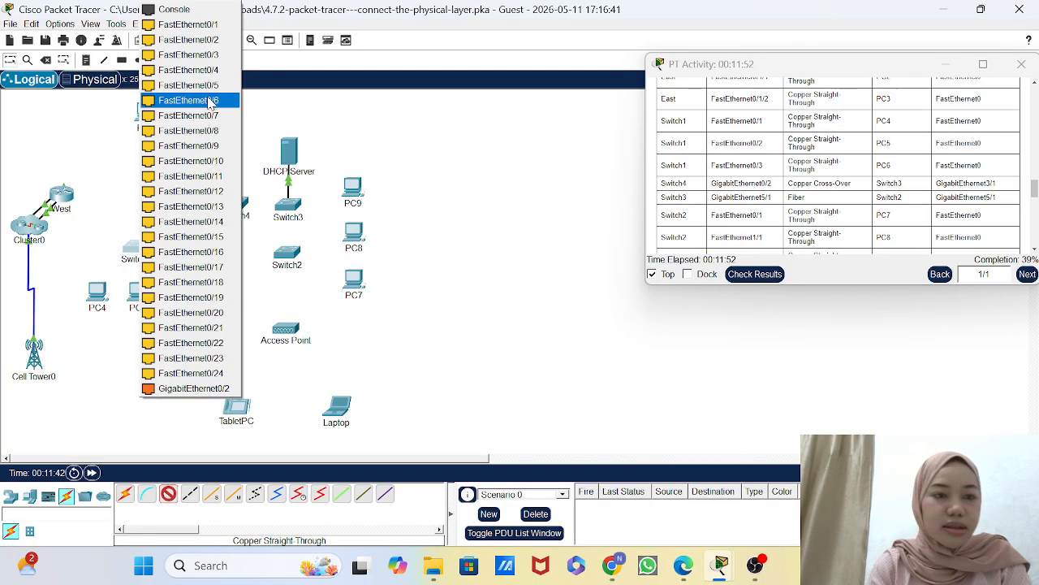
pyautogui.click(191, 24)
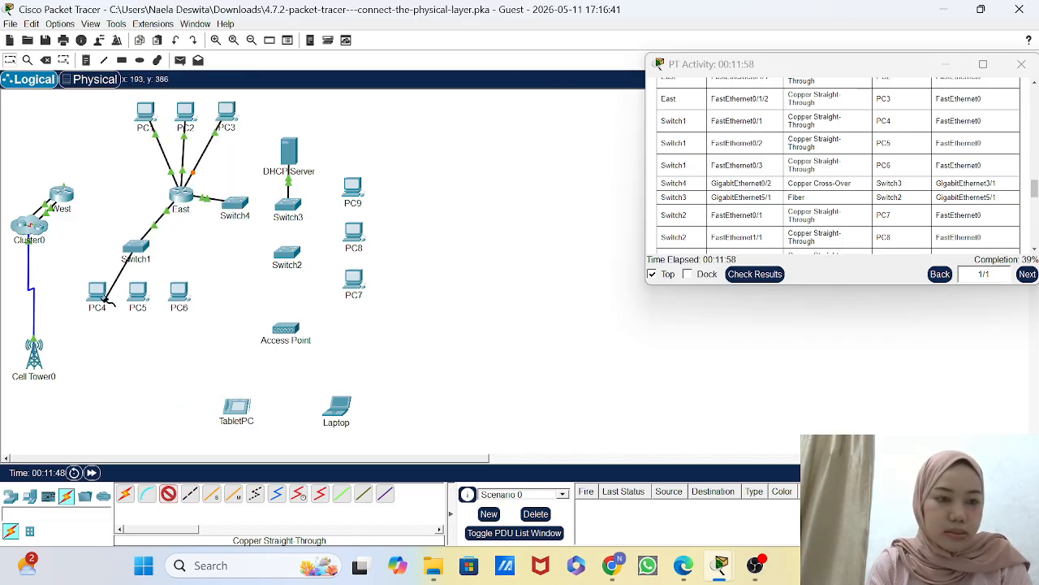
pyautogui.click(95, 292)
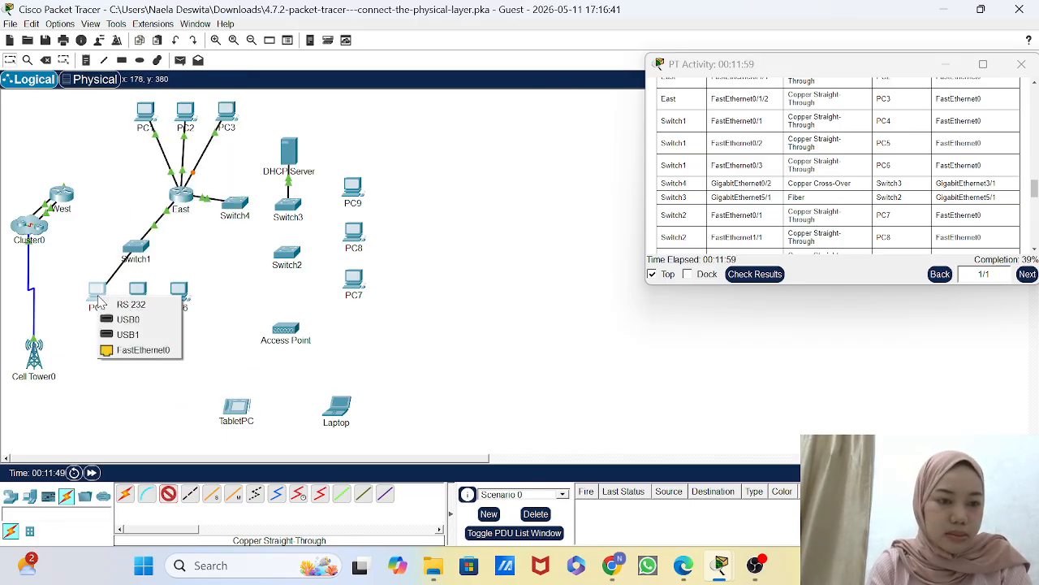
pyautogui.click(162, 350)
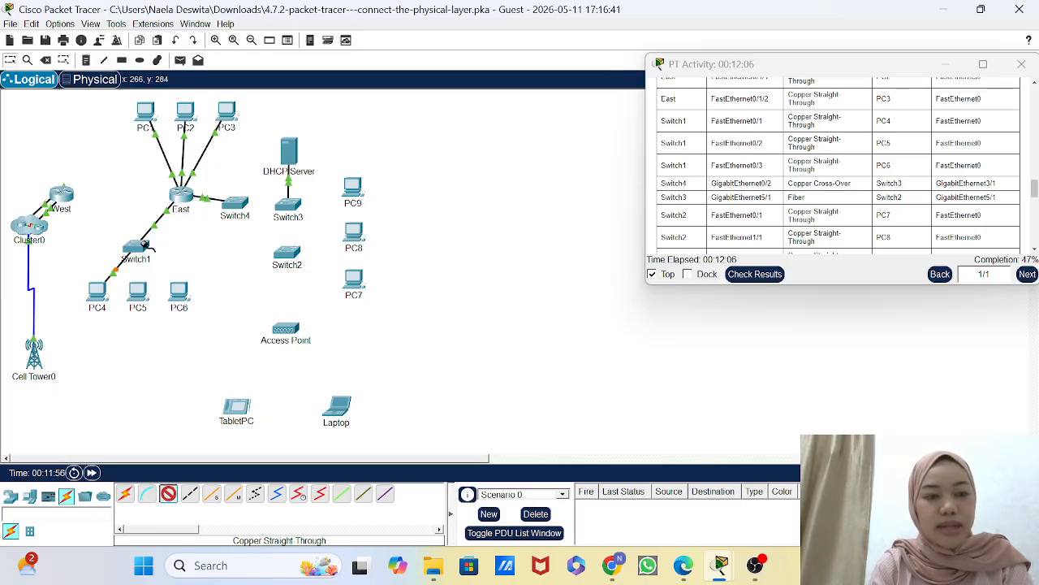
# Step: Connect Switch1's FastEthernet0/2 to PC5's FastEthernet0 with a Copper Straight-Through cable
pyautogui.click(138, 248)
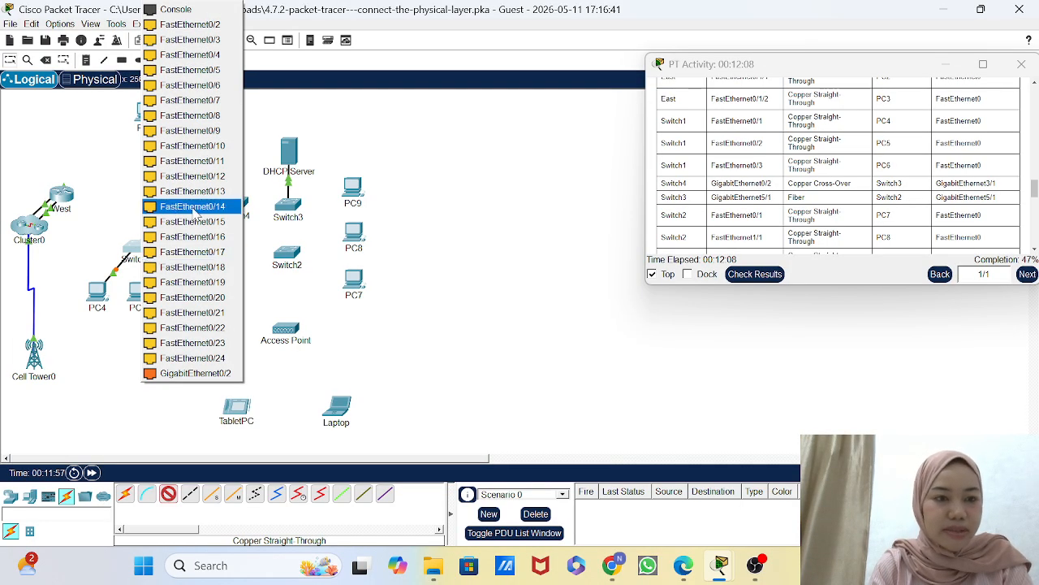
pyautogui.click(201, 28)
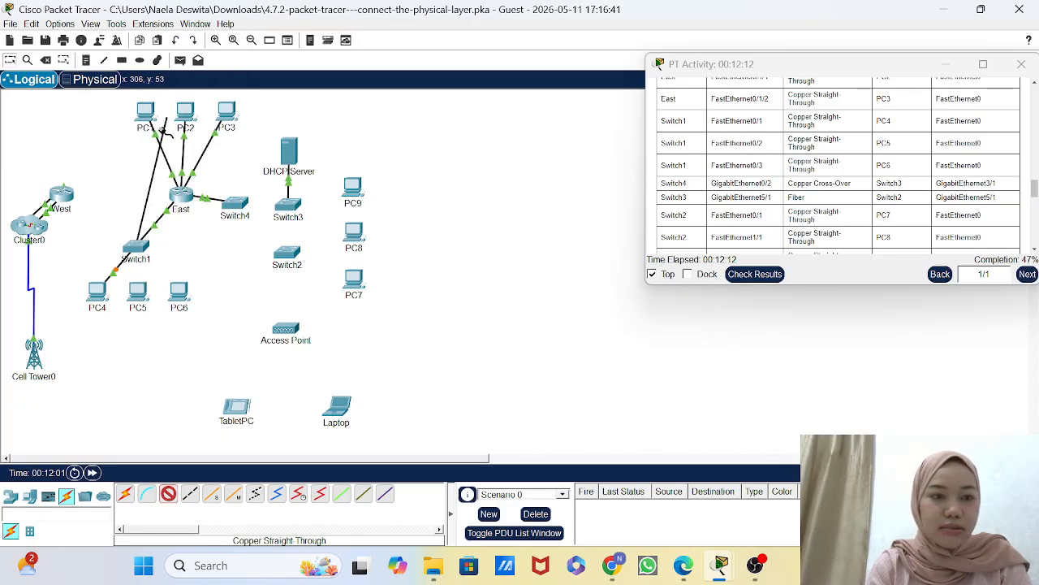
pyautogui.click(140, 298)
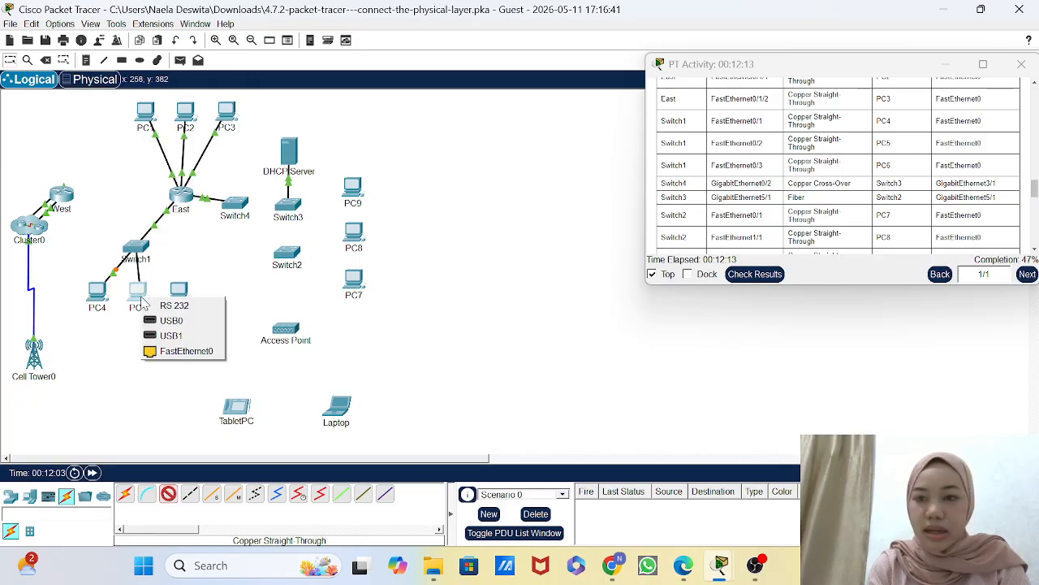
pyautogui.click(186, 351)
# Step: Connect Switch1's FastEthernet0/3 to PC6's FastEthernet0 with a Copper Straight-Through cable
pyautogui.click(169, 495)
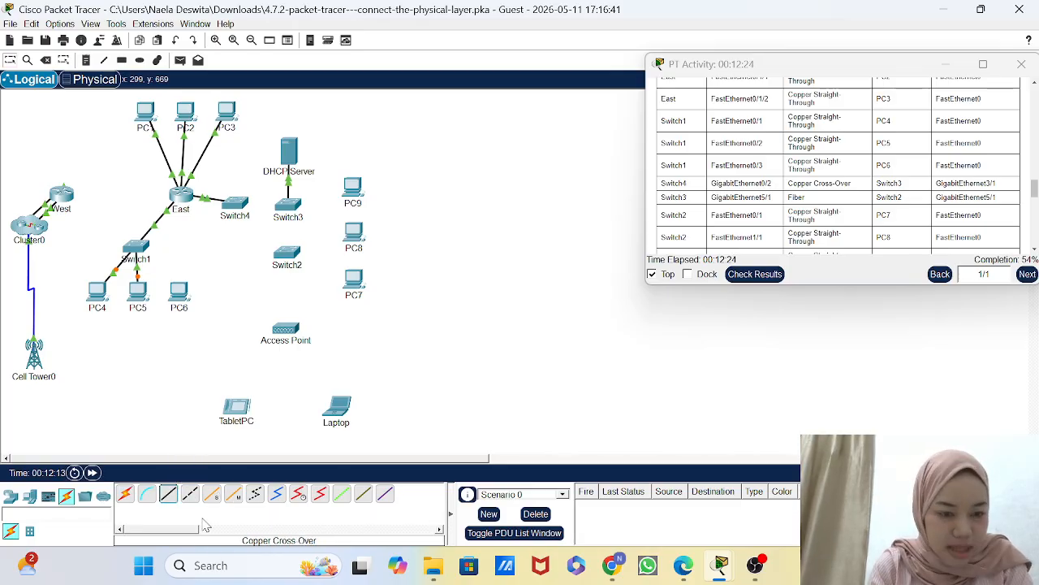
pyautogui.click(146, 253)
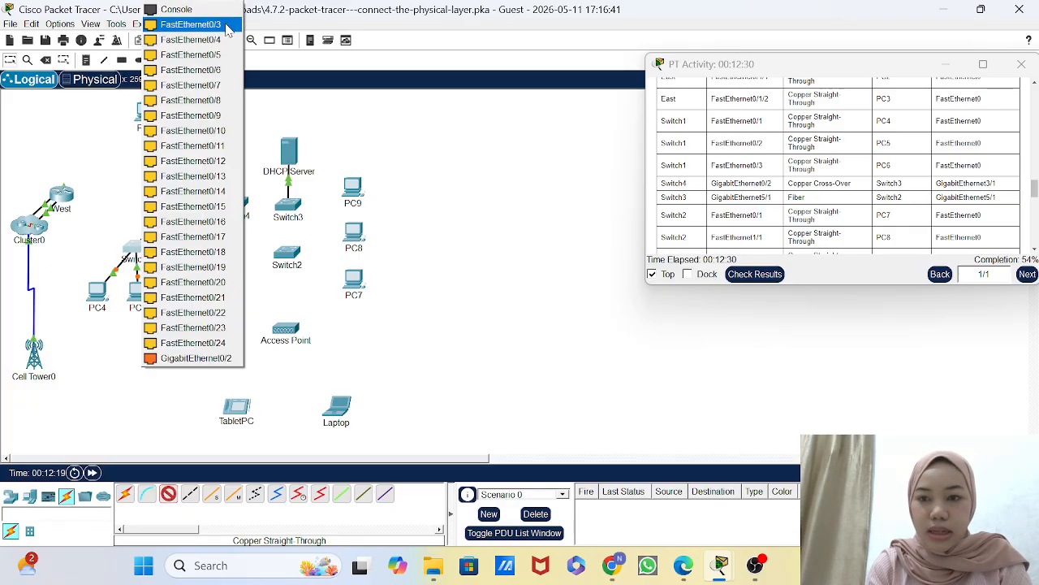
pyautogui.click(228, 27)
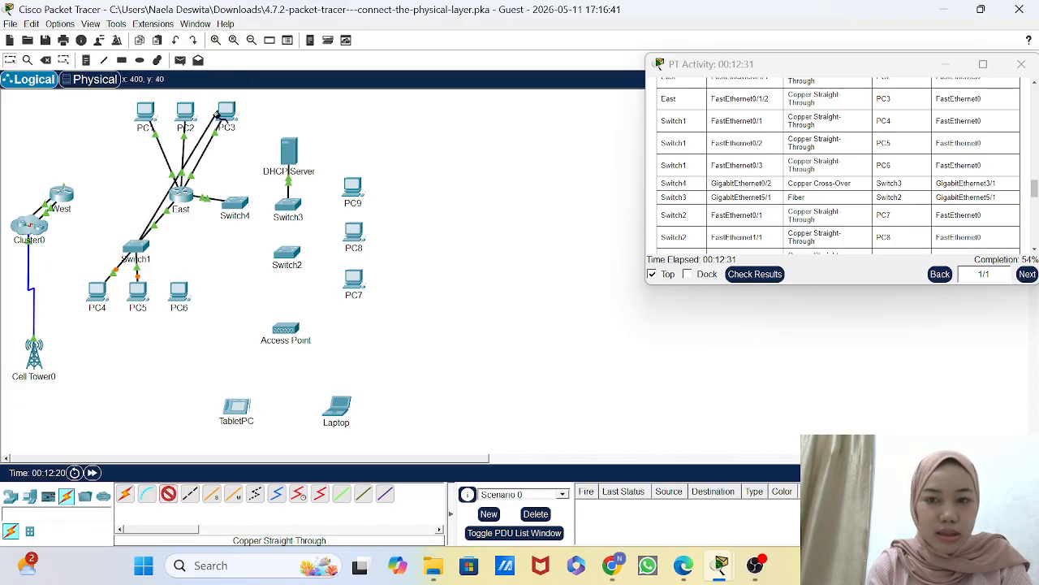
pyautogui.click(177, 298)
pyautogui.click(220, 349)
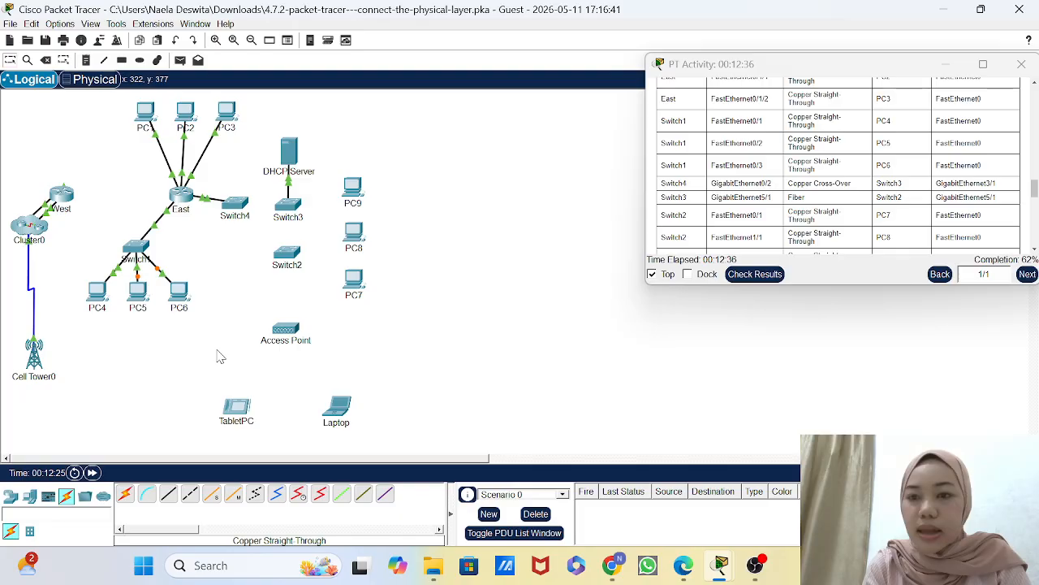
pyautogui.click(761, 566)
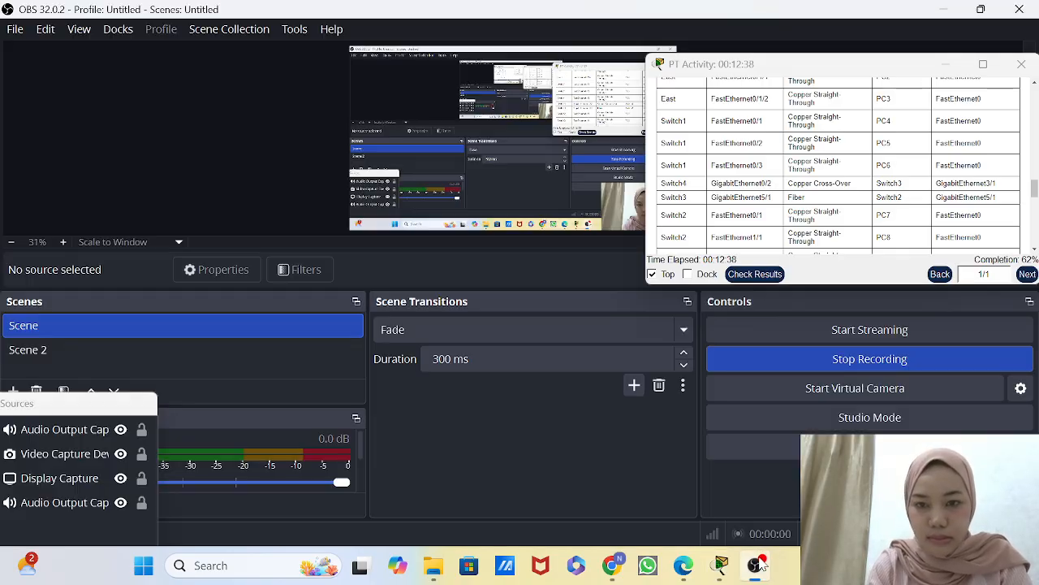
pyautogui.moveTo(725, 568)
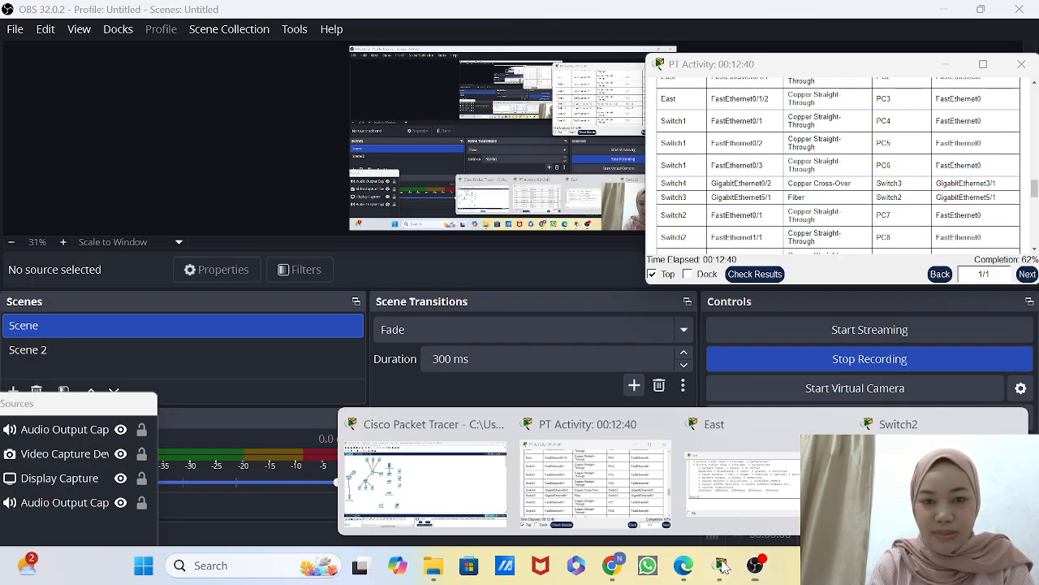
pyautogui.moveTo(926, 489)
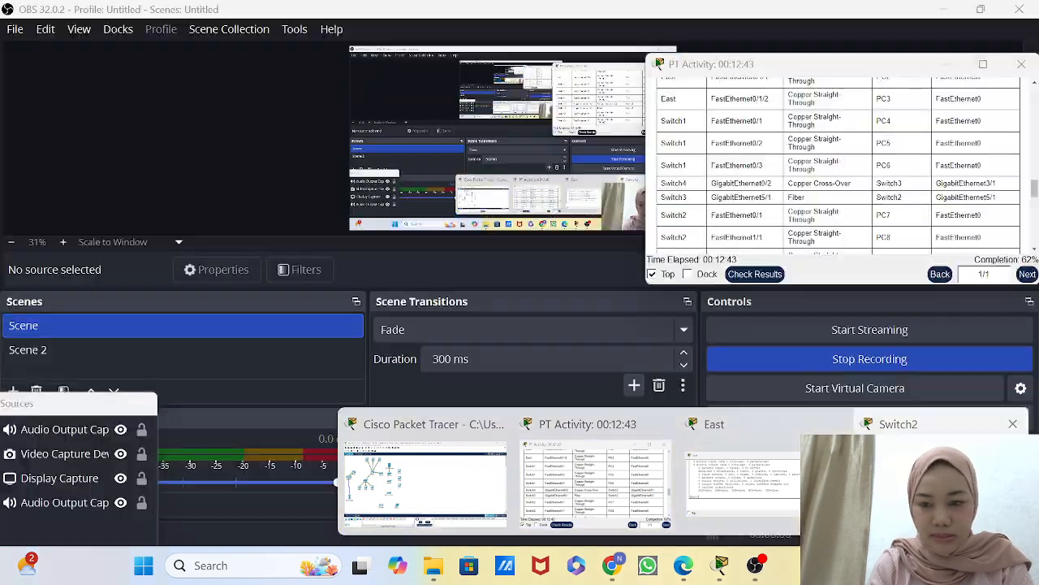
pyautogui.click(926, 486)
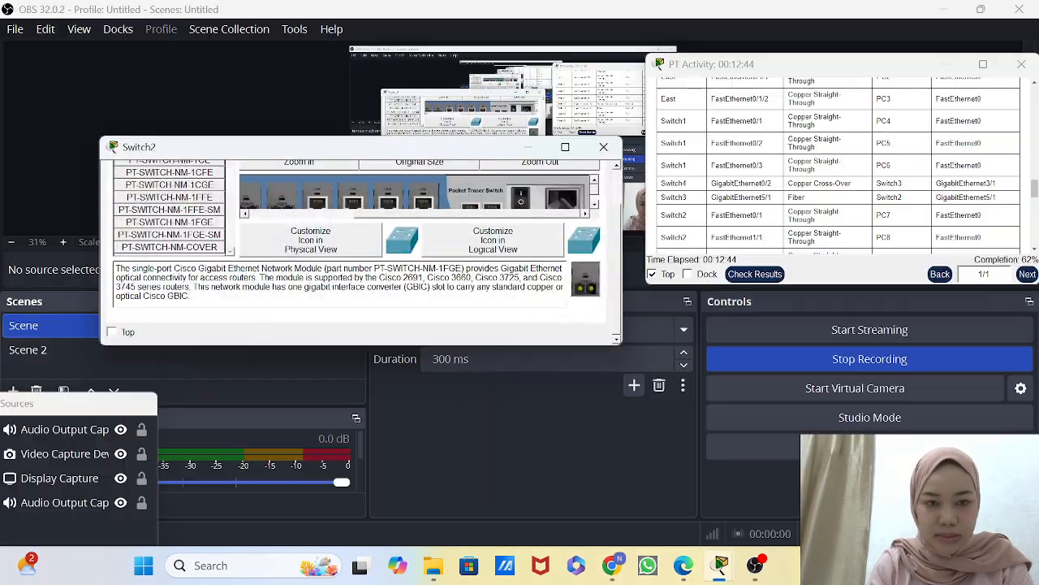
pyautogui.moveTo(719, 567)
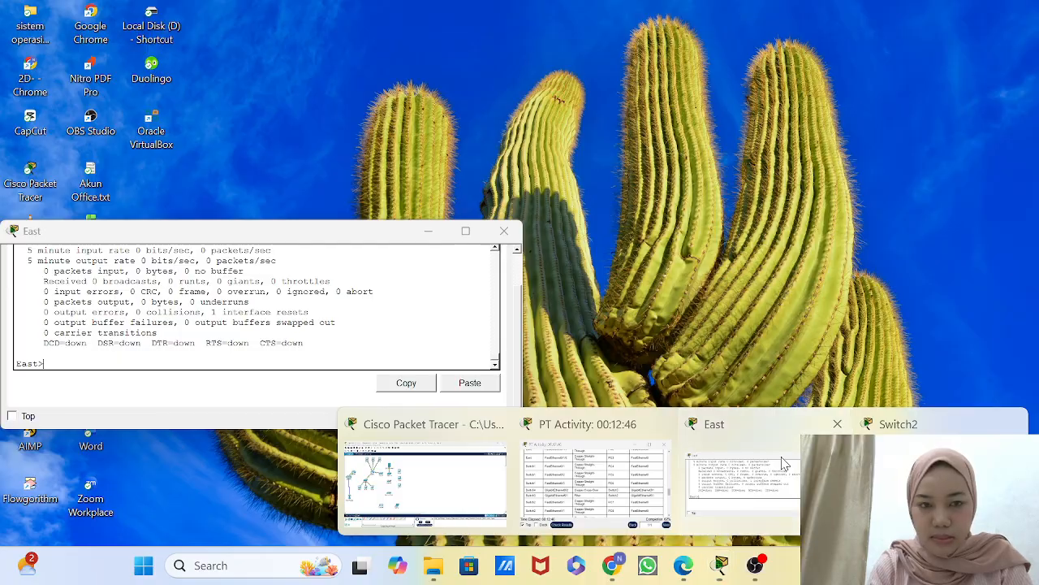
pyautogui.click(771, 495)
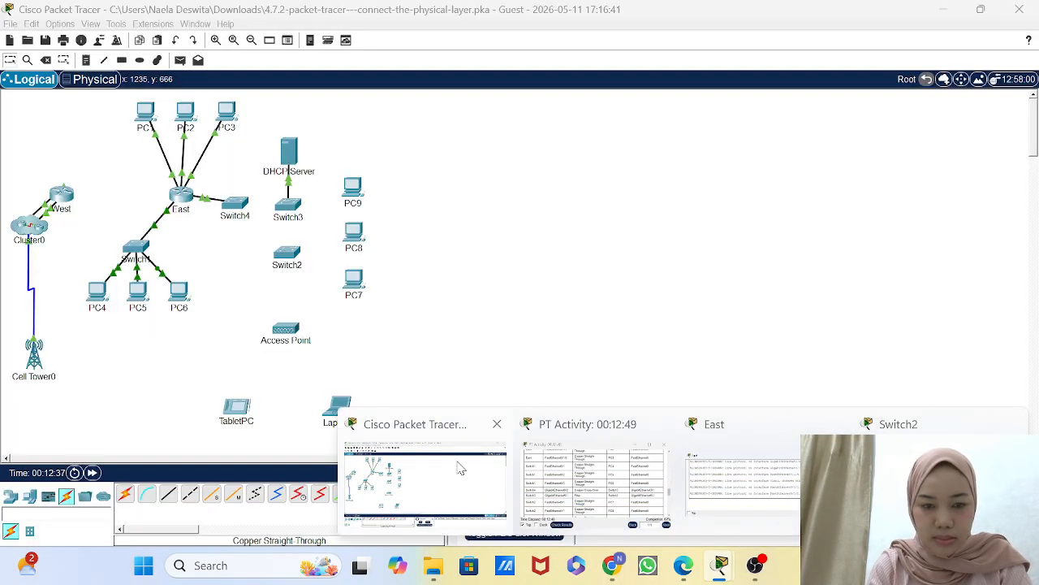
pyautogui.click(459, 468)
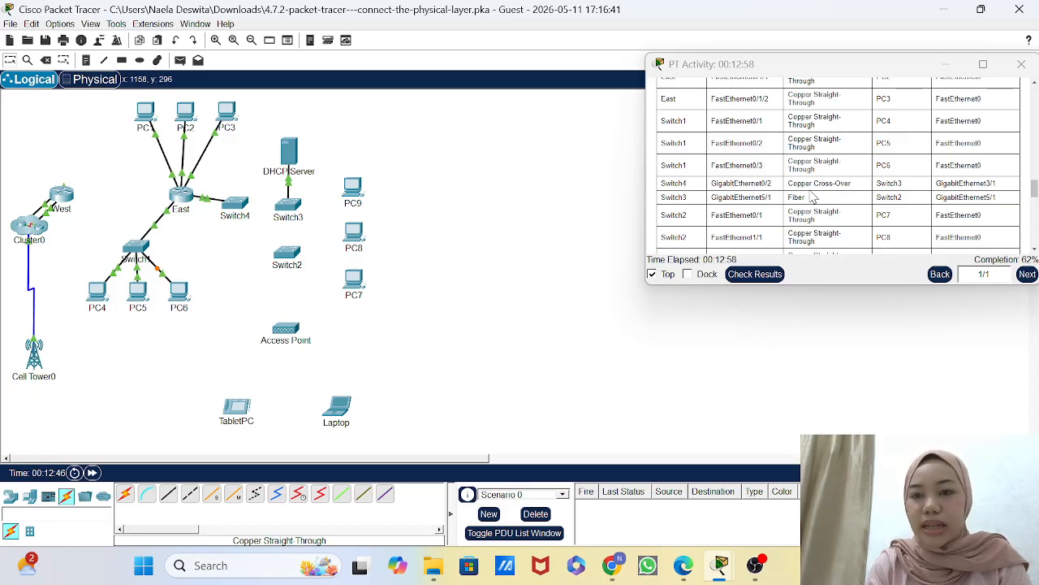
# Step: Connect Switch4's GigabitEthernet0/2 to Switch3's GigabitEthernet3/1 with a Copper Cross-Over cable
pyautogui.click(255, 501)
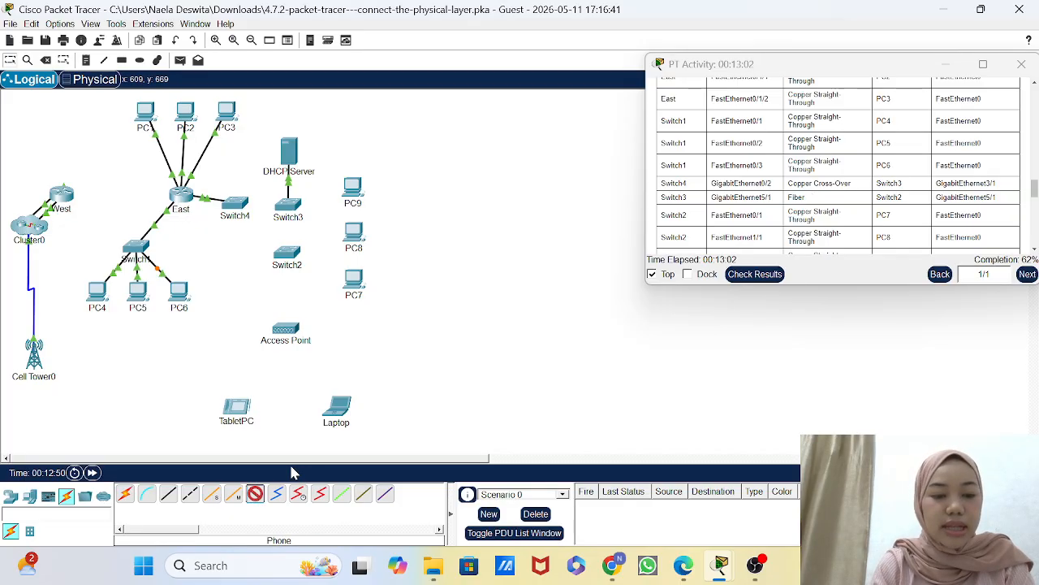
pyautogui.click(195, 504)
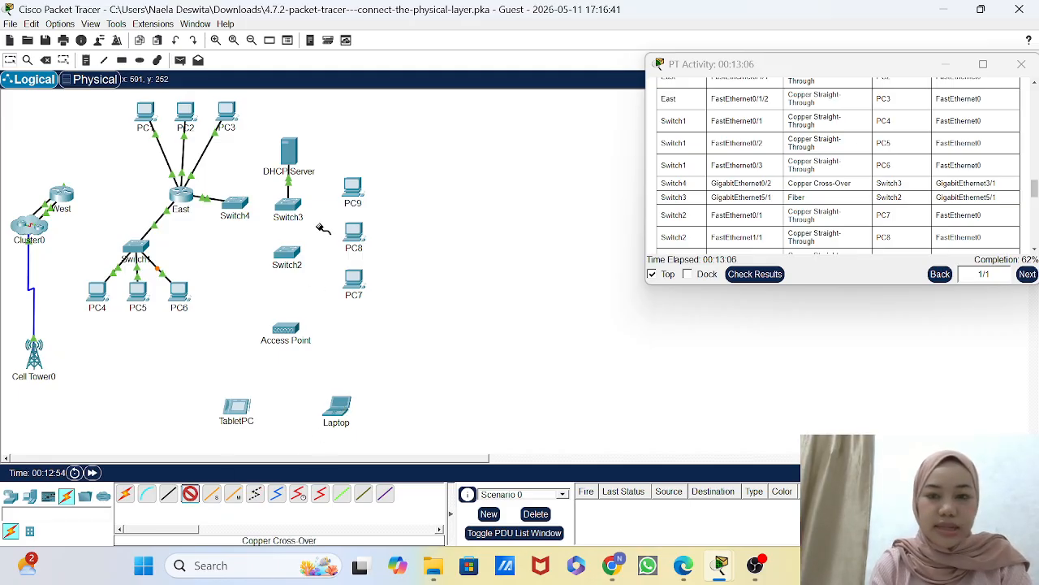
pyautogui.click(241, 204)
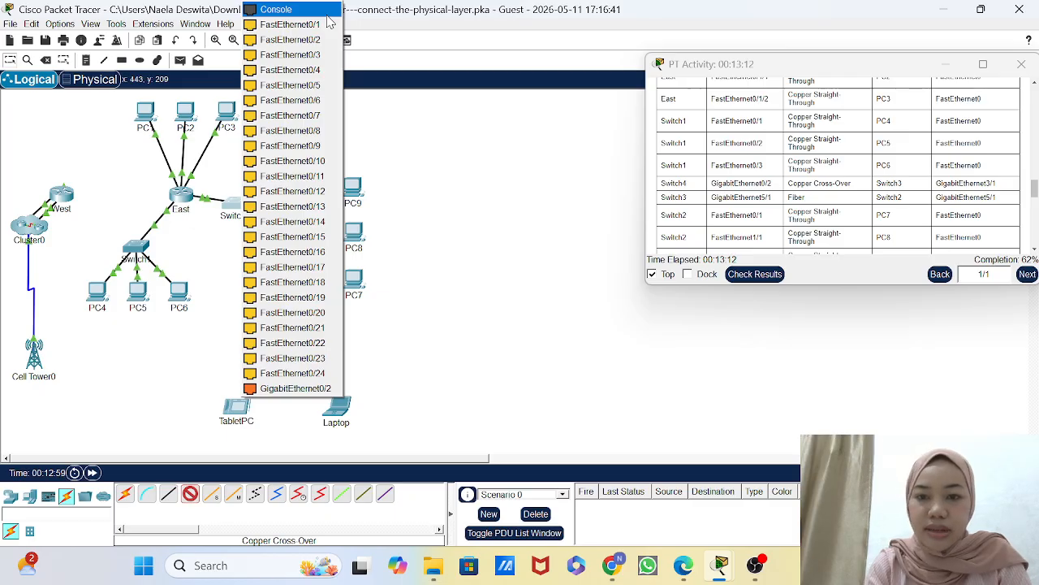
pyautogui.click(324, 390)
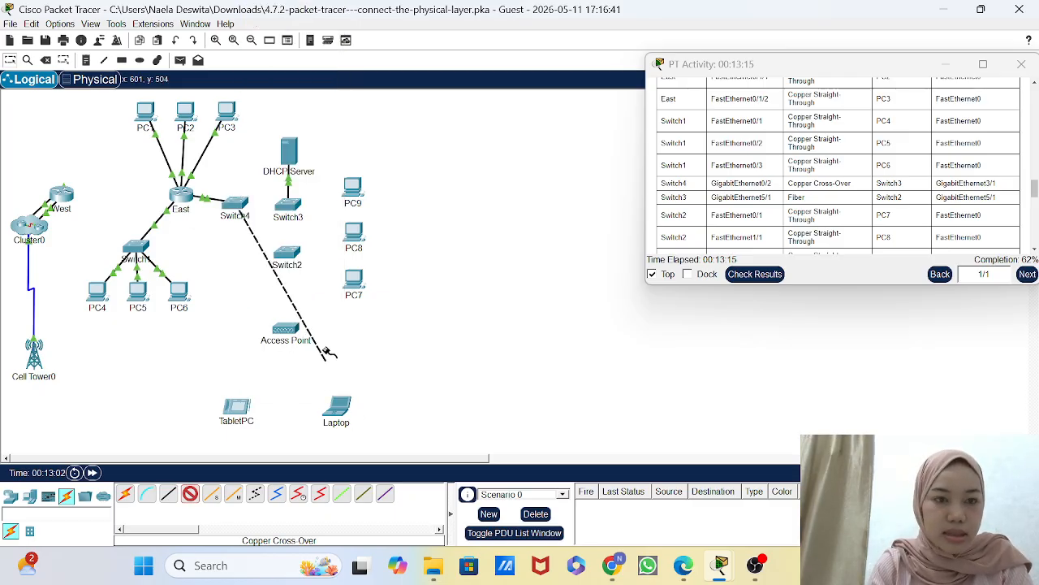
pyautogui.click(287, 205)
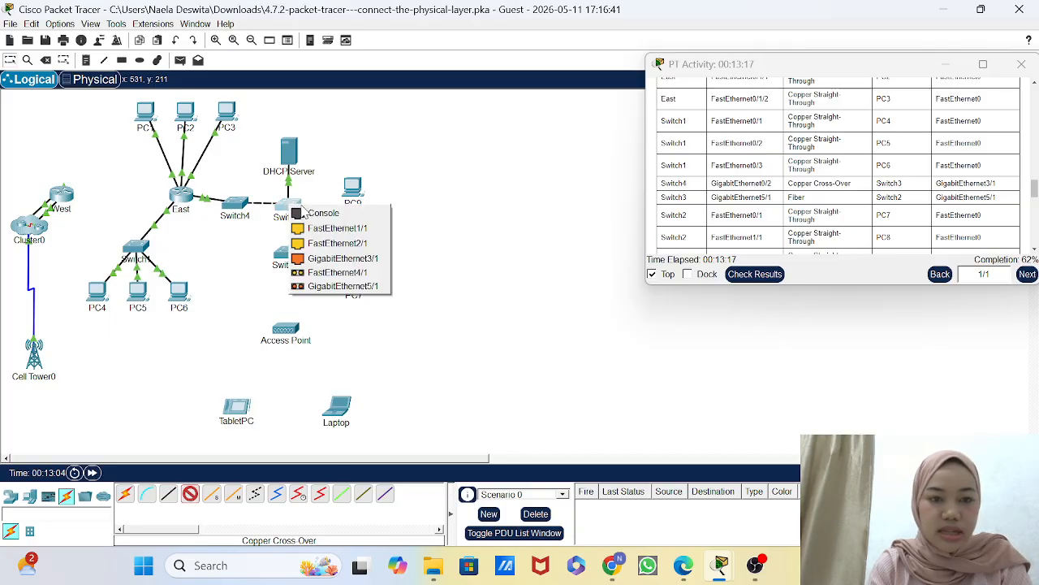
pyautogui.click(365, 260)
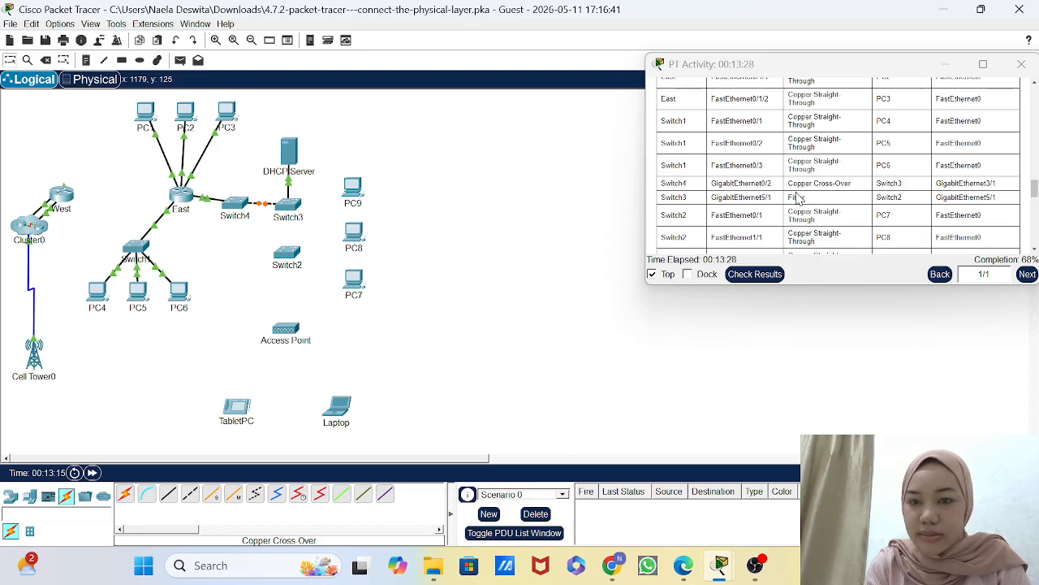
pyautogui.scroll(-3, 798, 198)
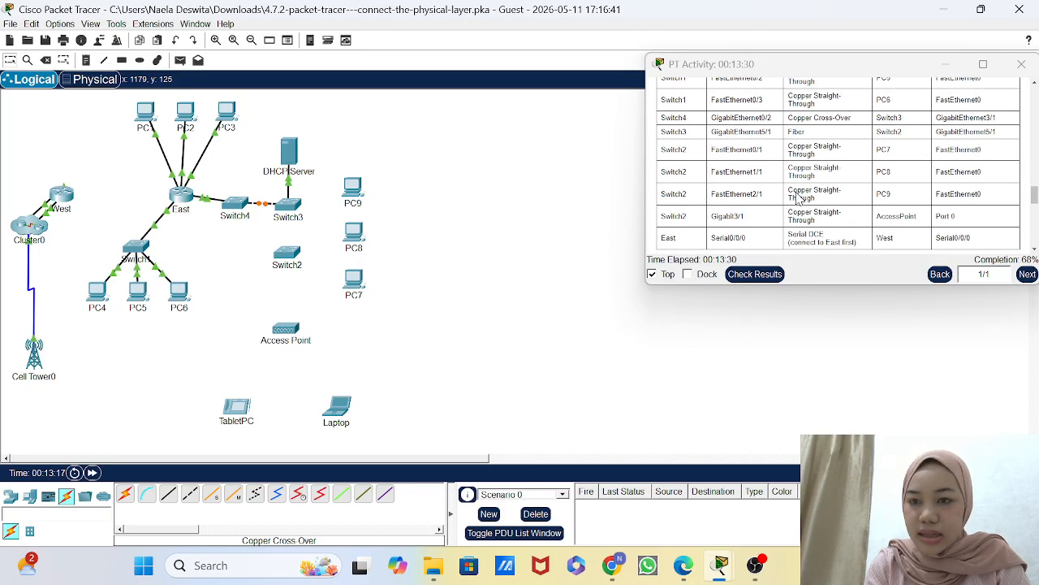
# Step: Try to connect Switch3's GigabitEthernet5/1 to PC7's FastEthernet0 with a Multi Mode Fiber cable
pyautogui.scroll(-2, 798, 199)
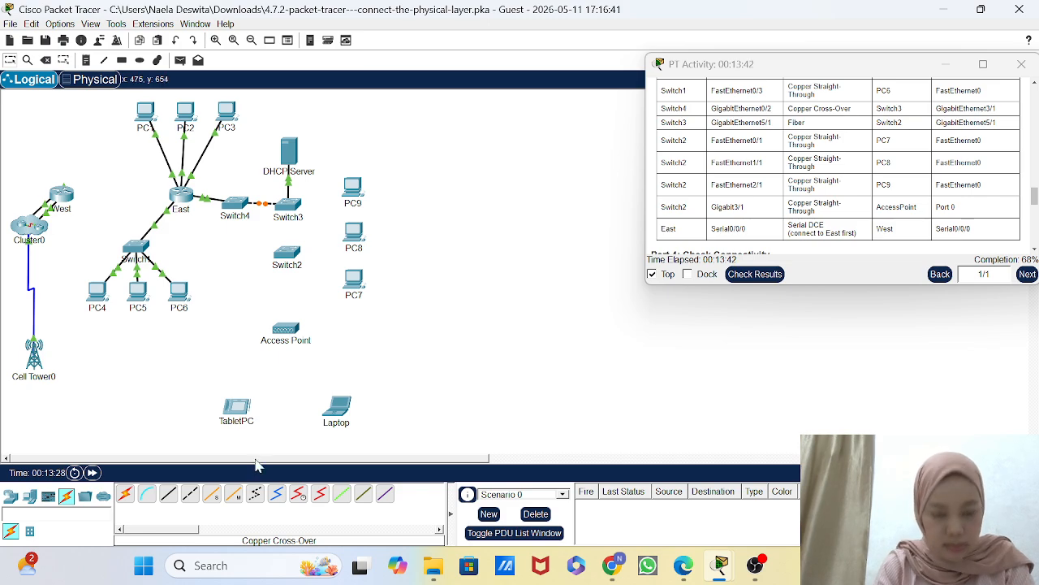
pyautogui.click(211, 496)
pyautogui.click(233, 497)
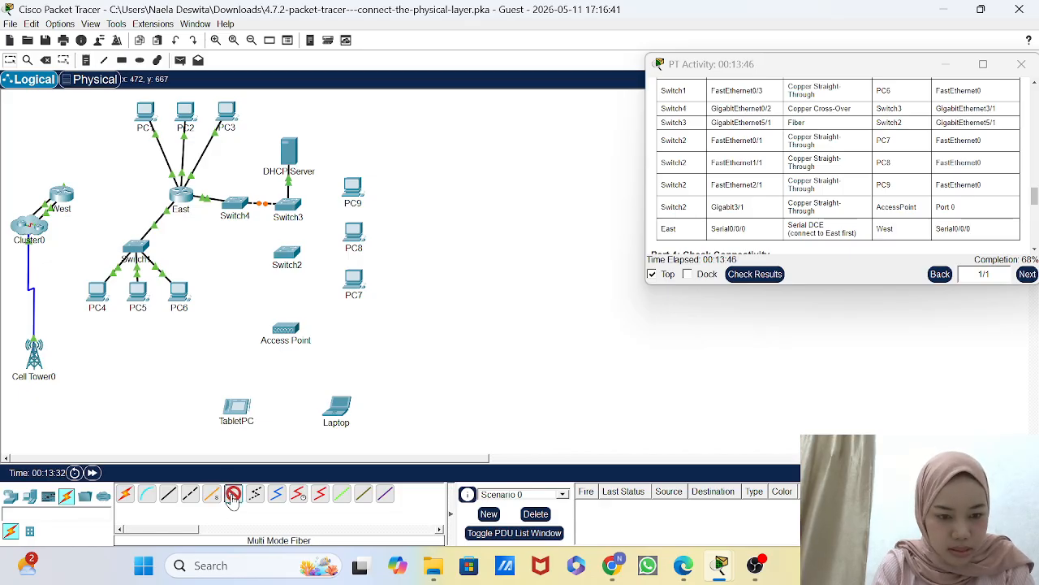
pyautogui.click(295, 210)
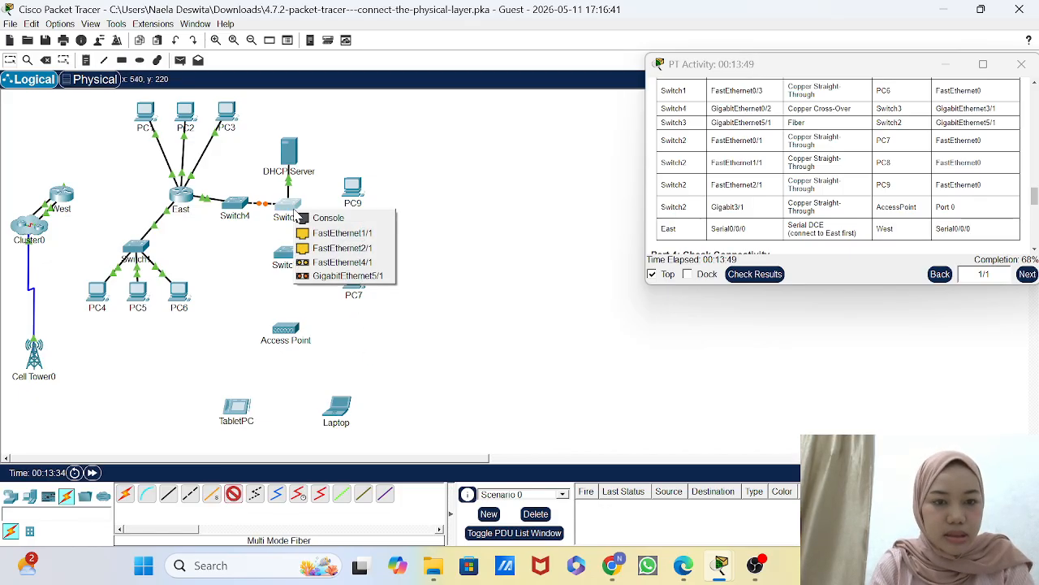
pyautogui.click(348, 277)
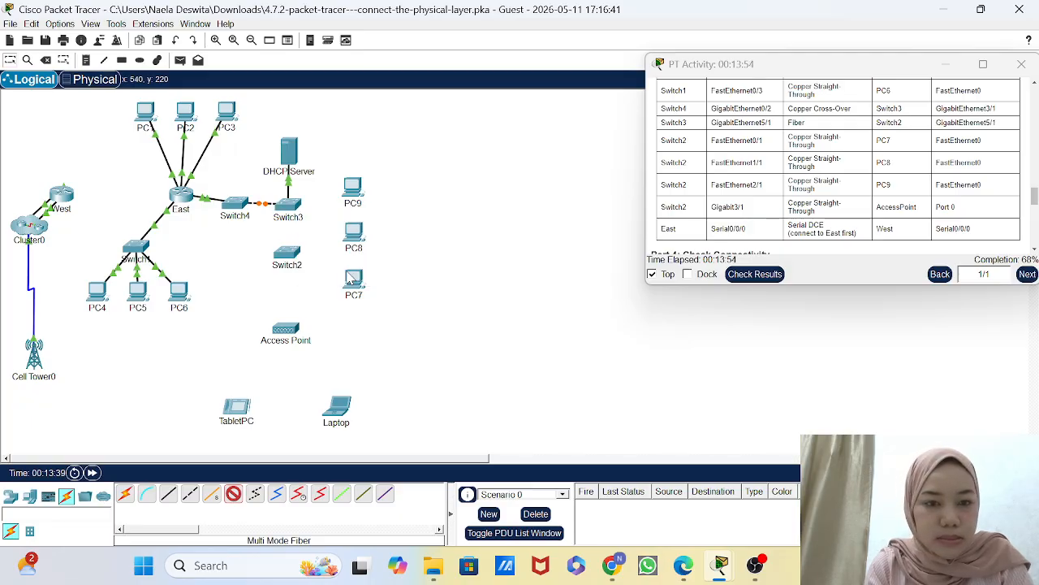
pyautogui.click(355, 284)
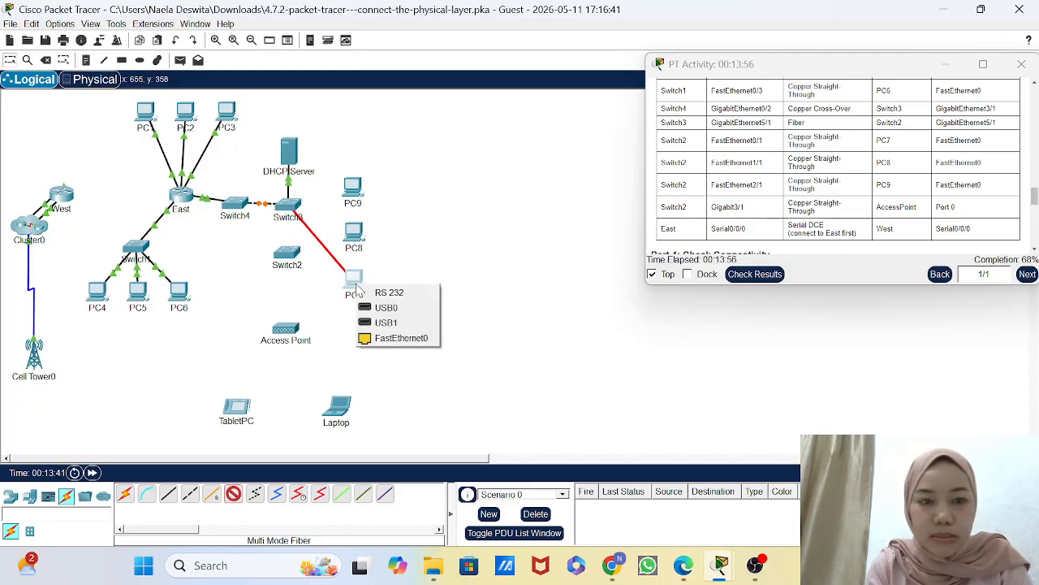
pyautogui.click(393, 338)
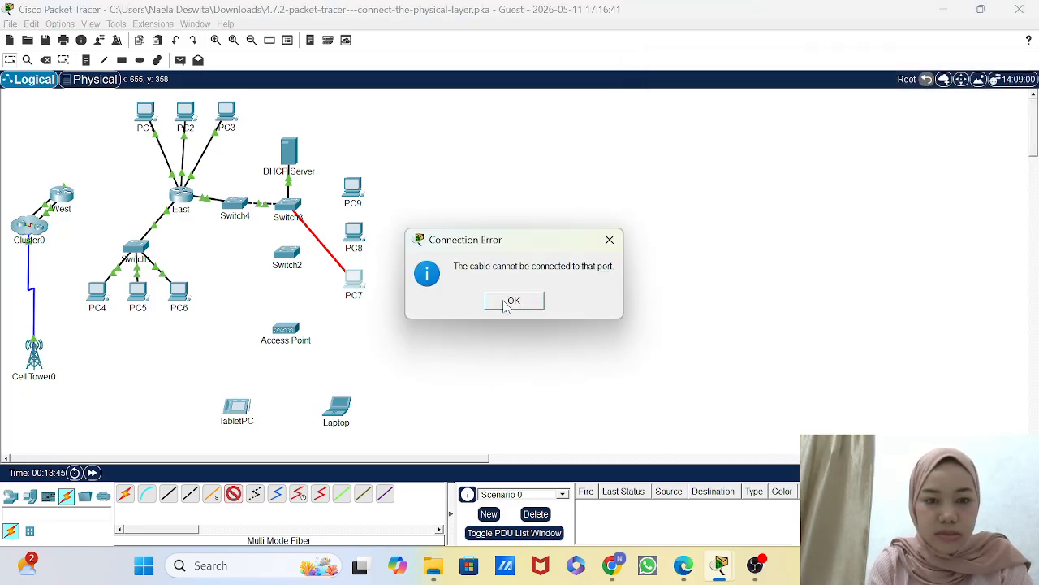
pyautogui.click(514, 300)
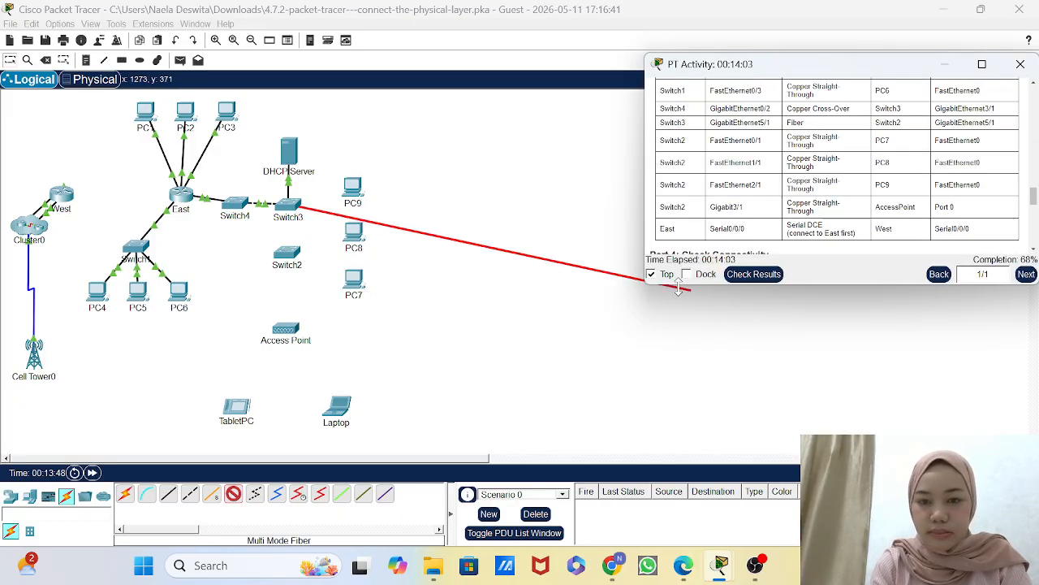
pyautogui.click(352, 283)
pyautogui.click(354, 285)
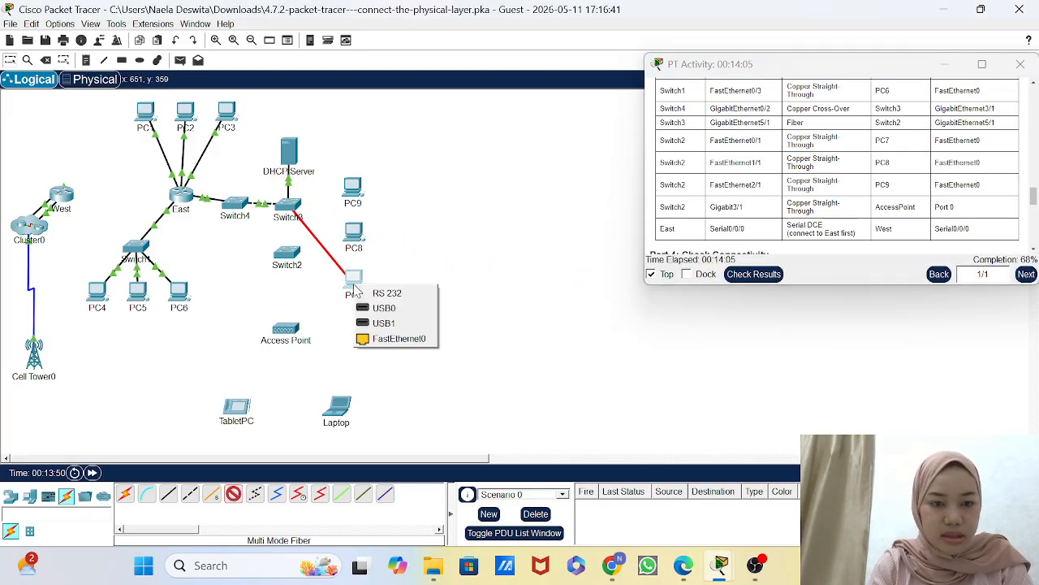
pyautogui.click(395, 341)
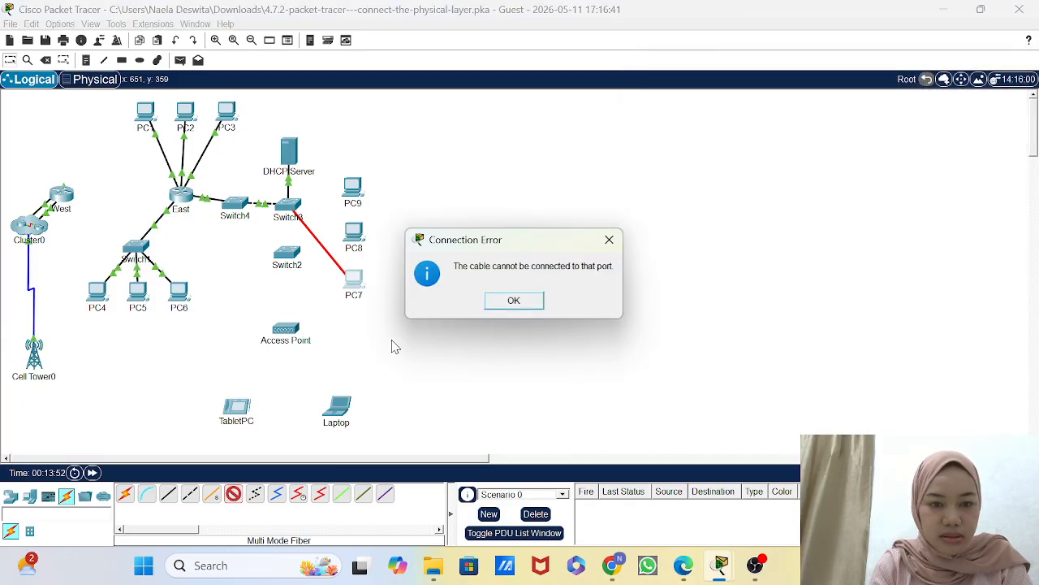
pyautogui.click(532, 303)
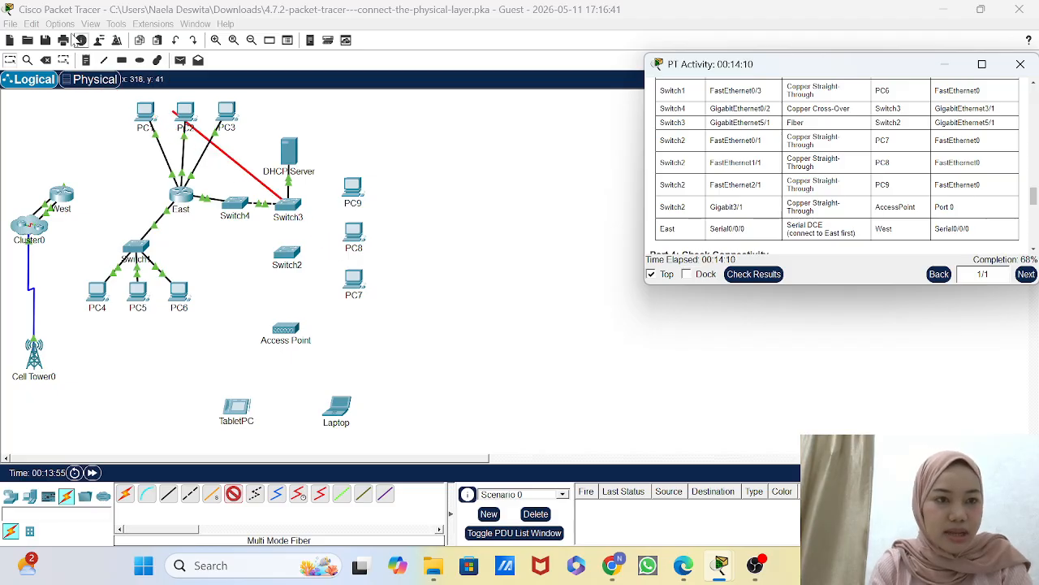
pyautogui.click(33, 78)
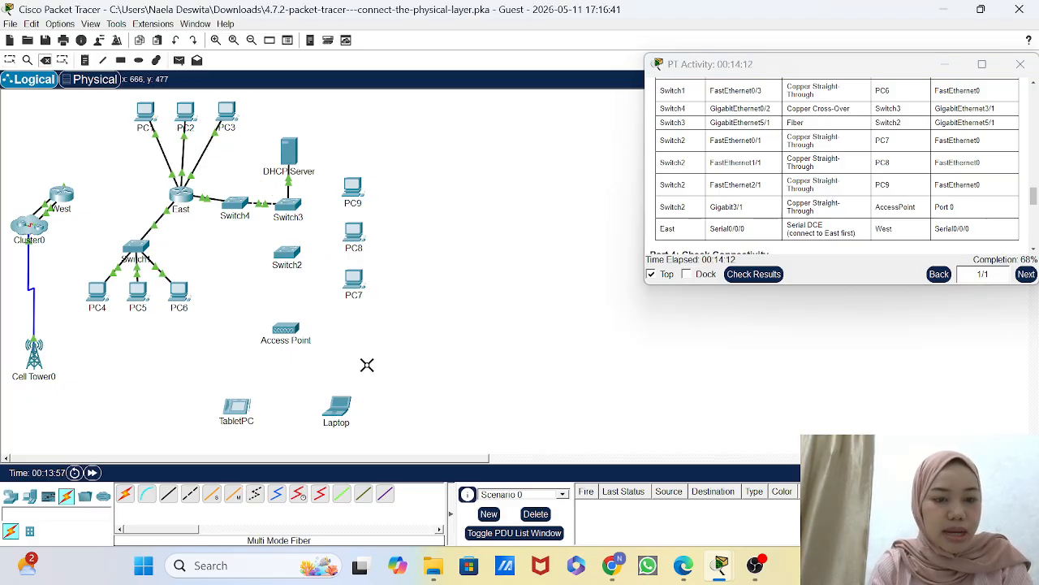
# Step: Connect Switch3's GigabitEthernet5/1 to Switch2's GigabitEthernet5/1 with a Multi Mode Fiber cable
pyautogui.click(233, 495)
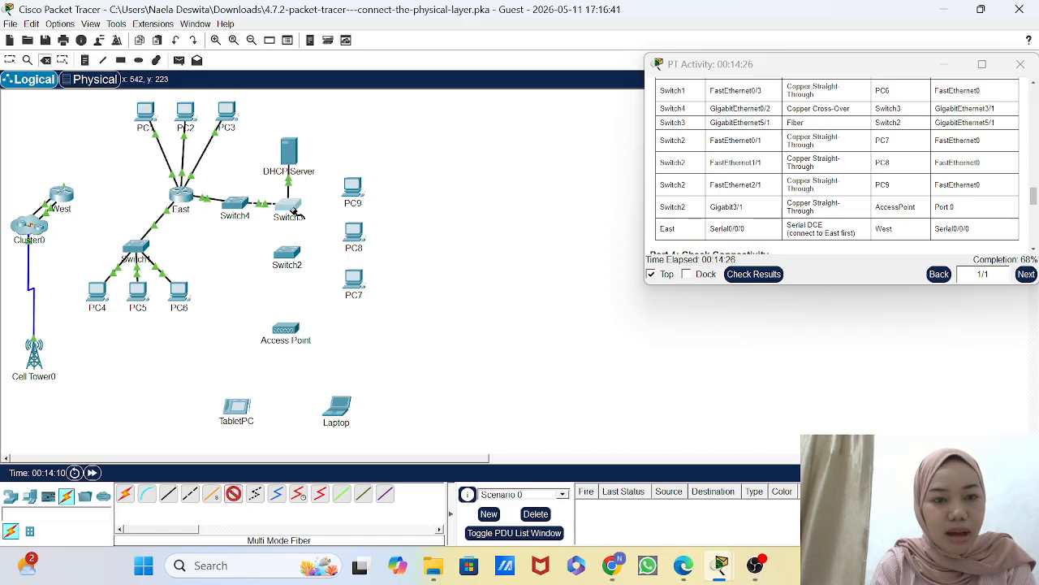
pyautogui.click(297, 212)
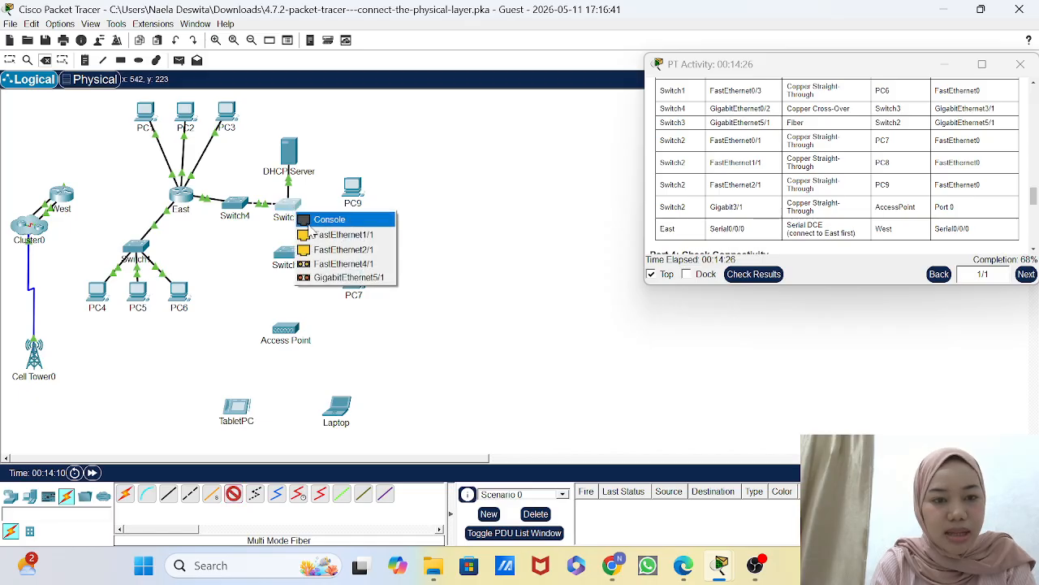
pyautogui.click(349, 277)
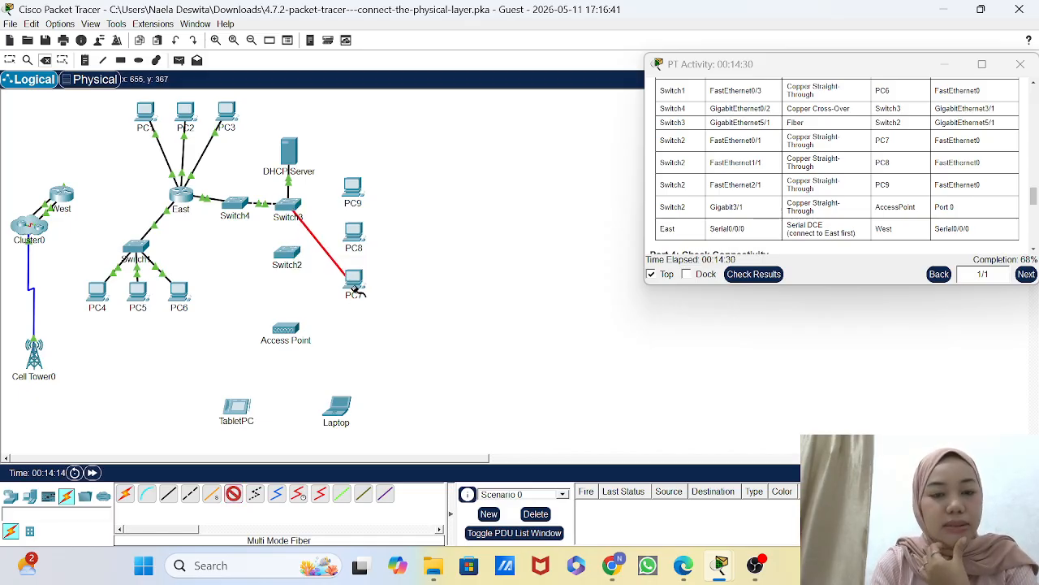
pyautogui.click(351, 286)
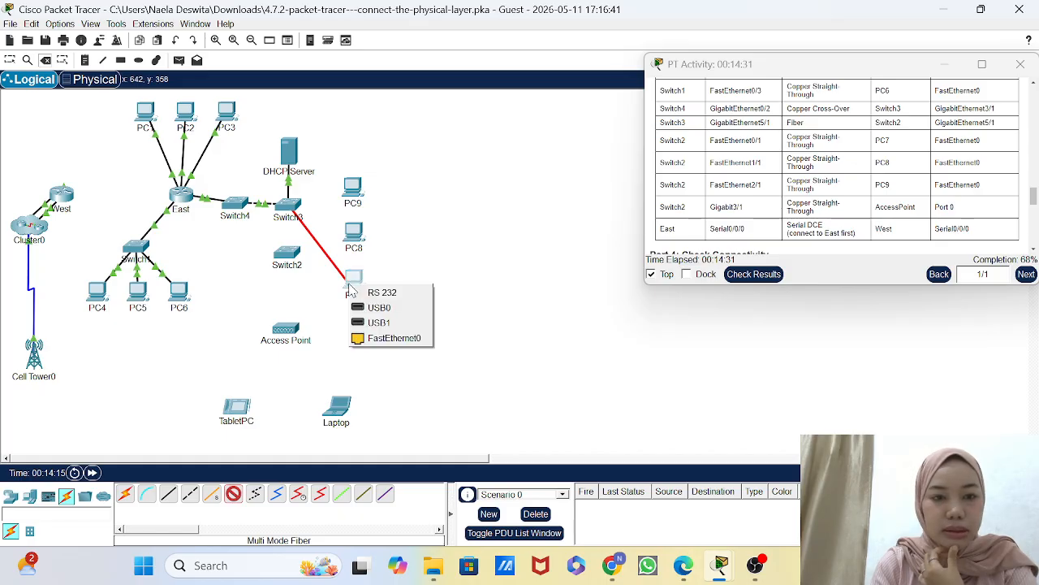
pyautogui.click(387, 339)
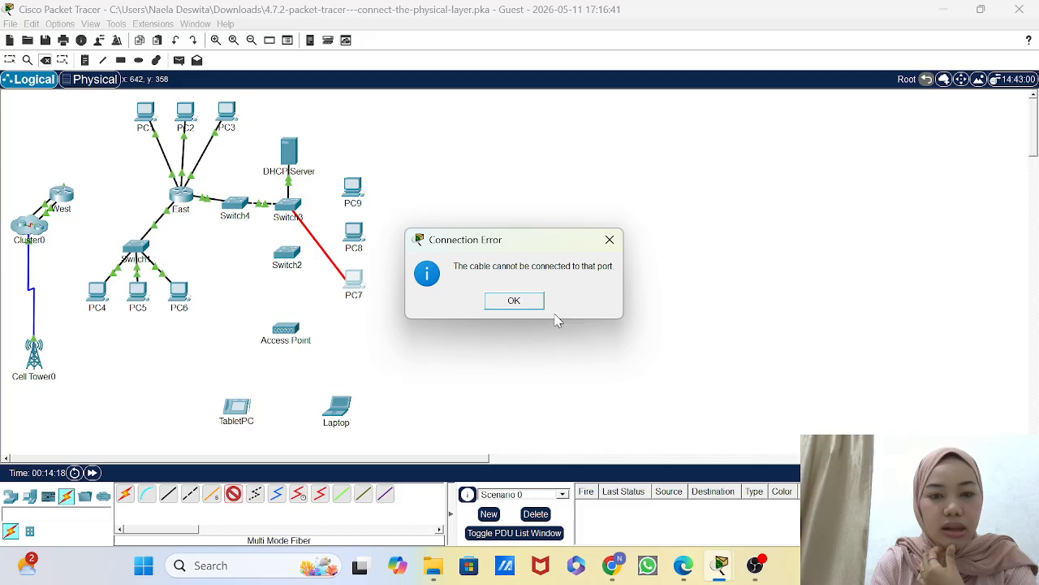
pyautogui.click(514, 300)
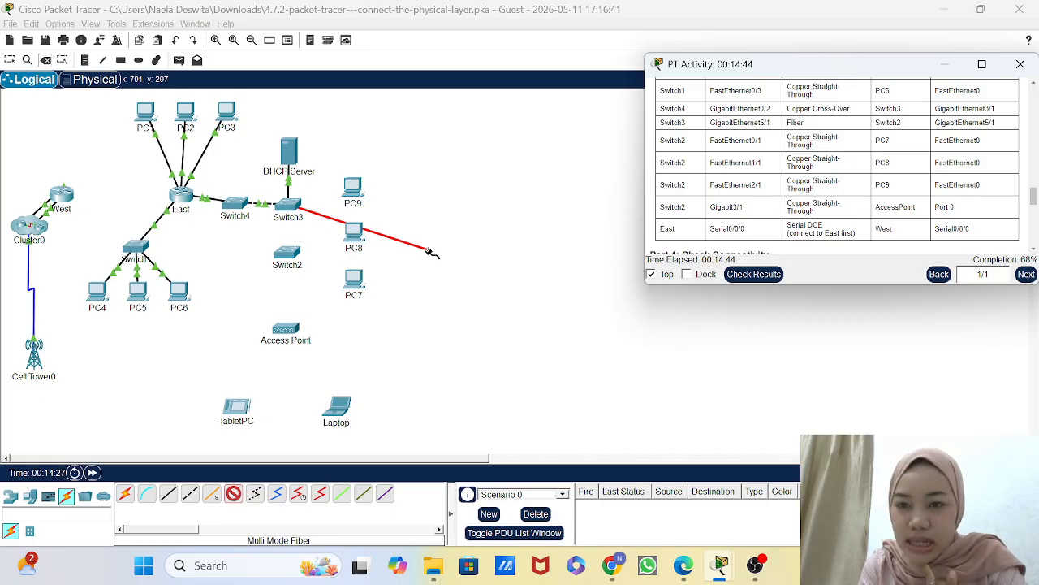
pyautogui.click(295, 258)
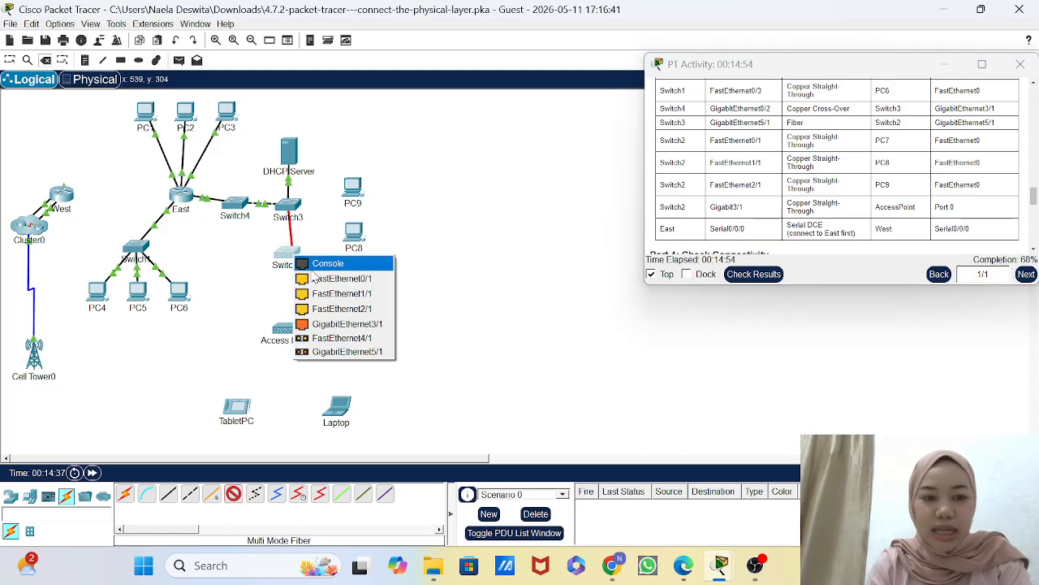
pyautogui.click(363, 352)
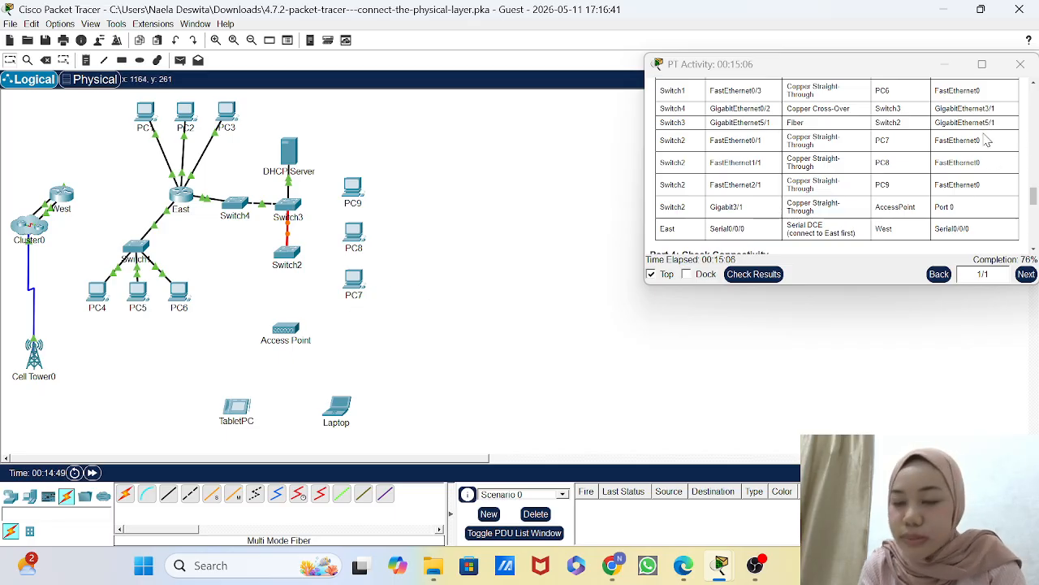
# Step: Connect Switch2's FastEthernet0/1 to PC7's FastEthernet0 with a Copper Straight-Through cable
pyautogui.scroll(-1, 950, 135)
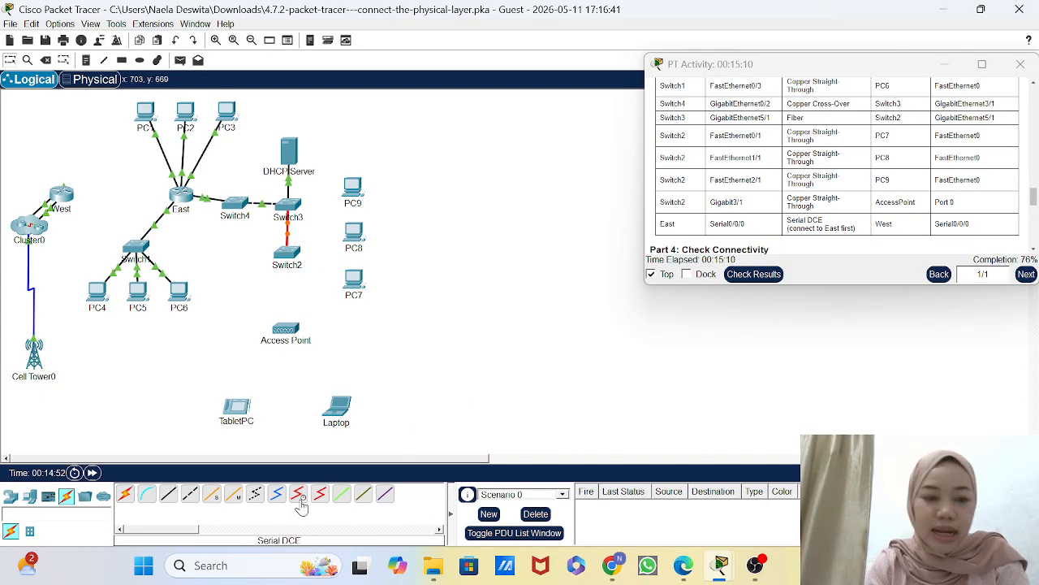
pyautogui.click(168, 495)
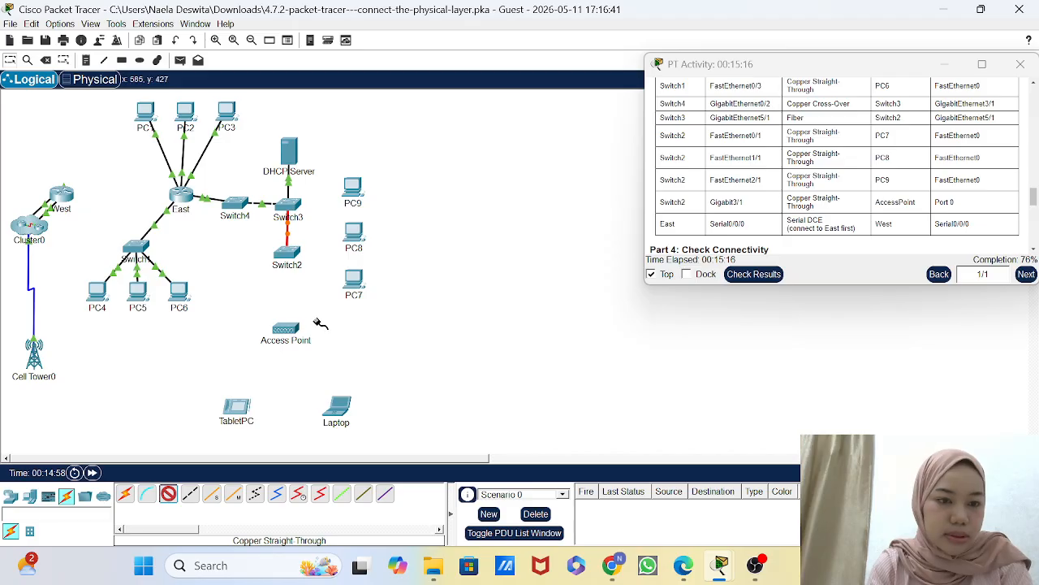
pyautogui.click(295, 266)
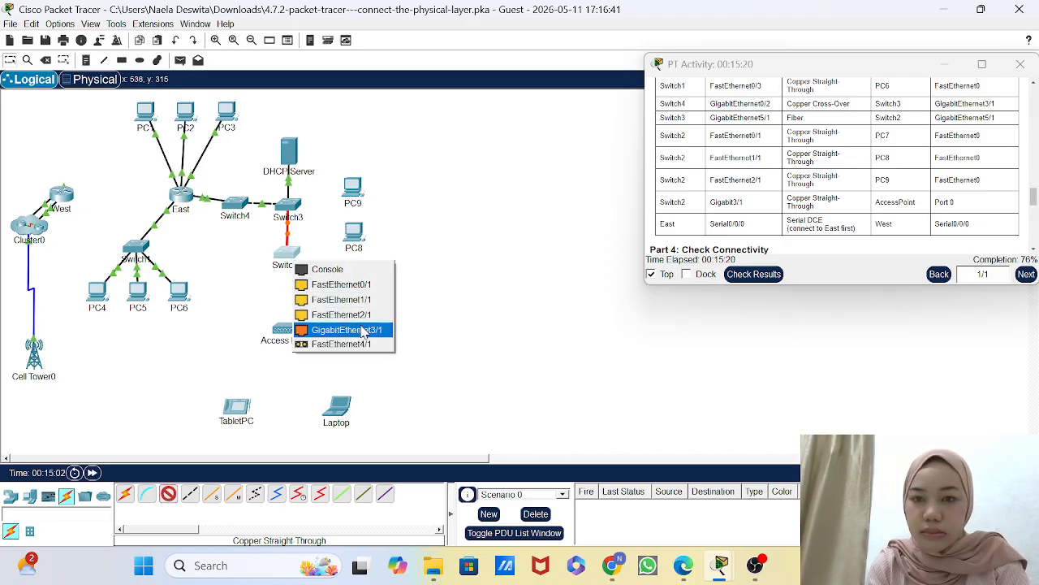
pyautogui.click(347, 286)
pyautogui.click(355, 280)
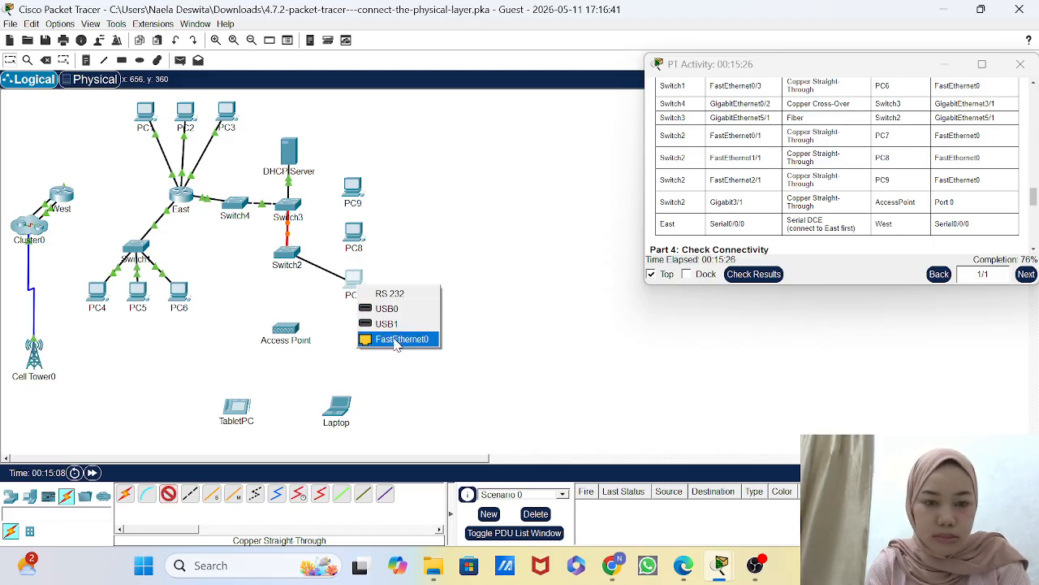
pyautogui.click(397, 339)
# Step: Connect Switch2's FastEthernet1/1 to PC8's FastEthernet0 with a Copper Straight-Through cable
pyautogui.click(168, 496)
pyautogui.click(289, 257)
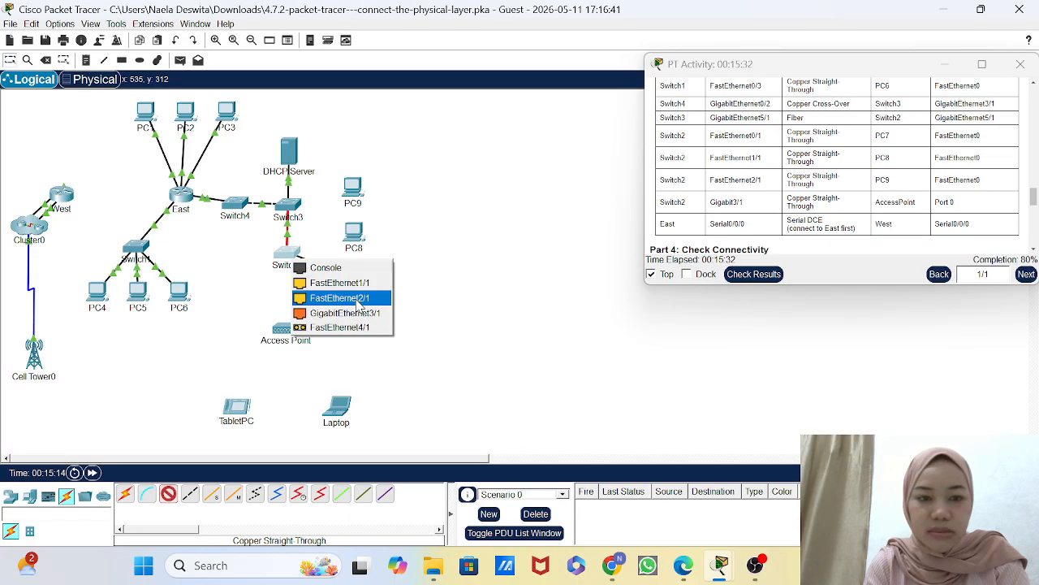
pyautogui.click(349, 284)
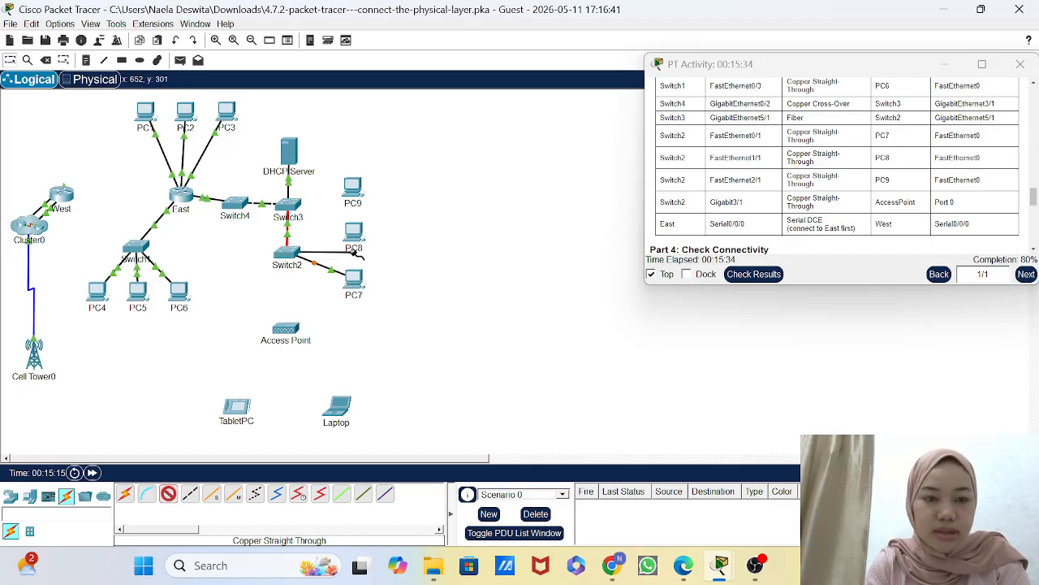
pyautogui.click(360, 236)
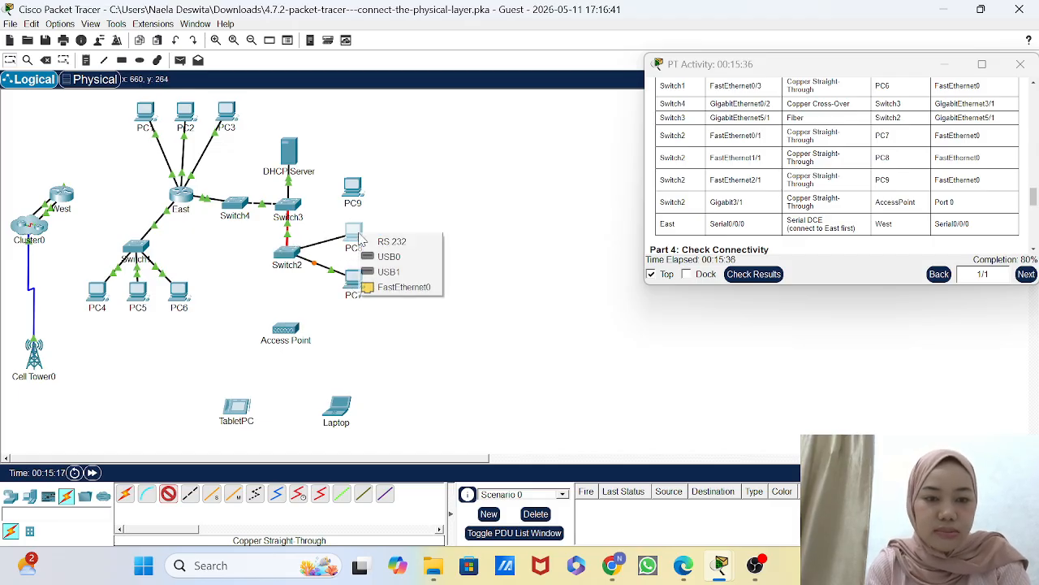
pyautogui.click(396, 287)
# Step: Connect Switch2's FastEthernet2/1 to PC9's FastEthernet0 with a Copper Straight-Through cable
pyautogui.click(168, 494)
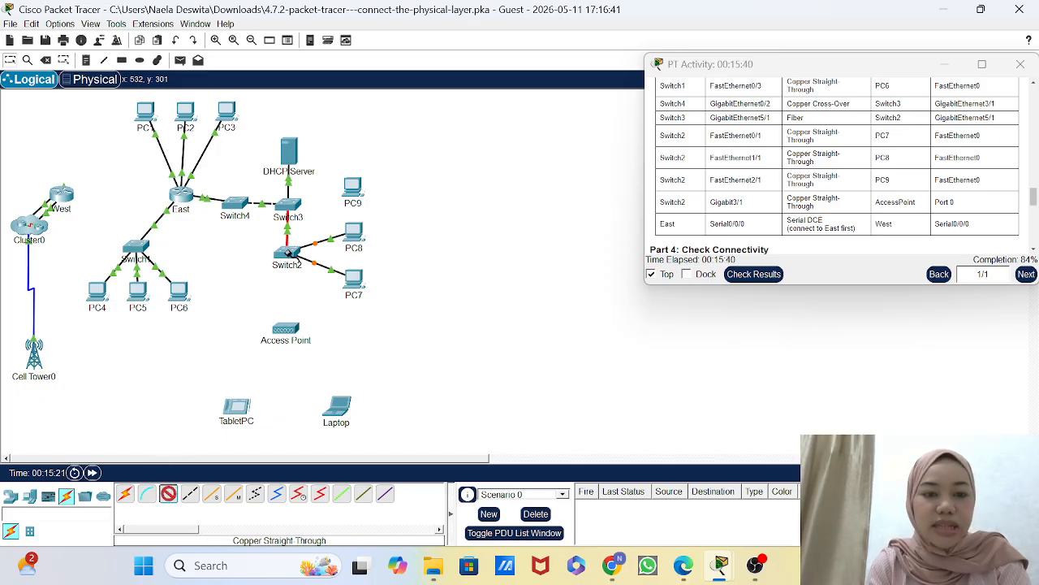
pyautogui.click(289, 252)
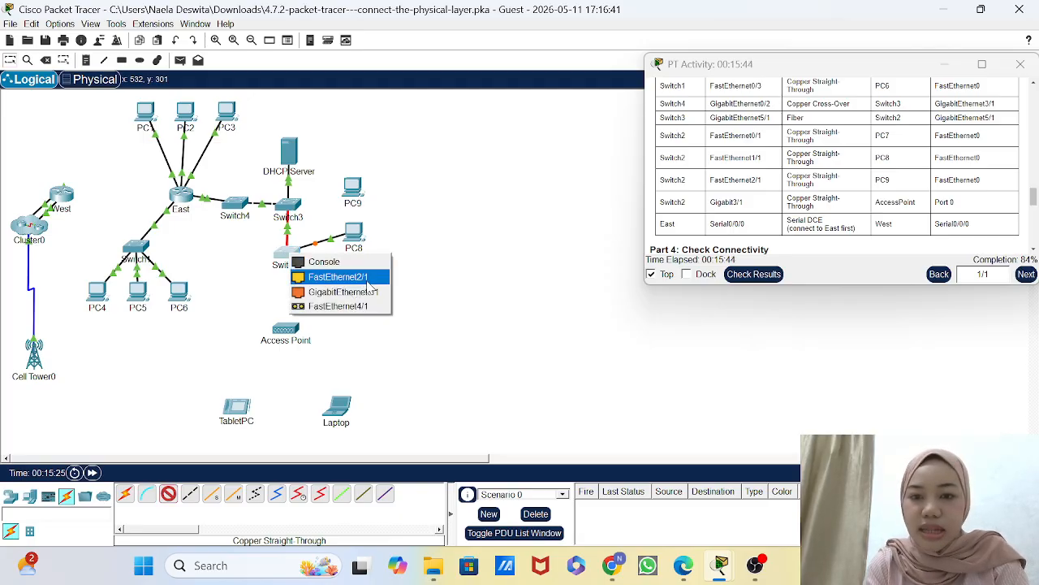
pyautogui.click(366, 279)
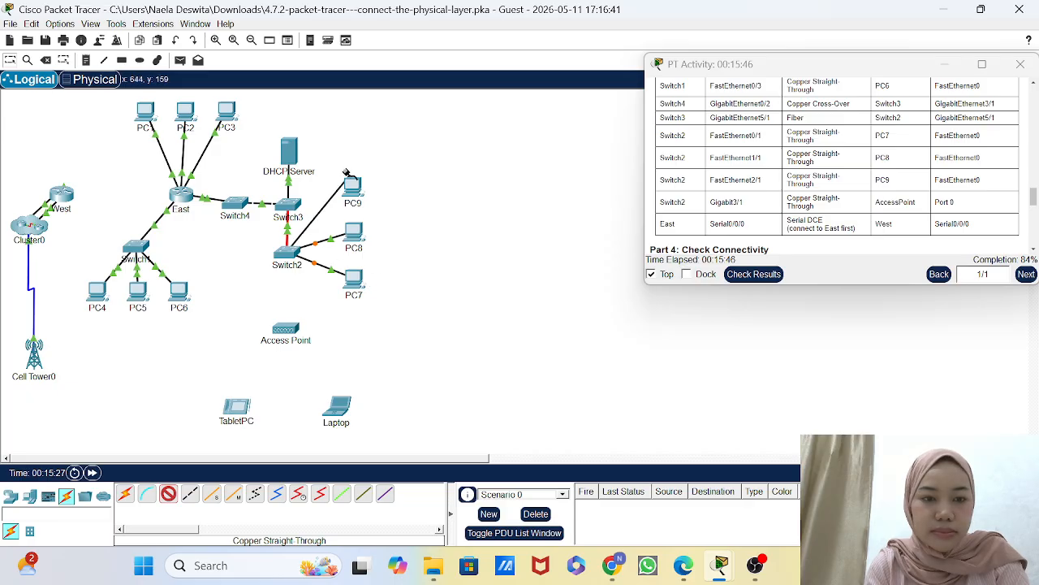
pyautogui.click(355, 192)
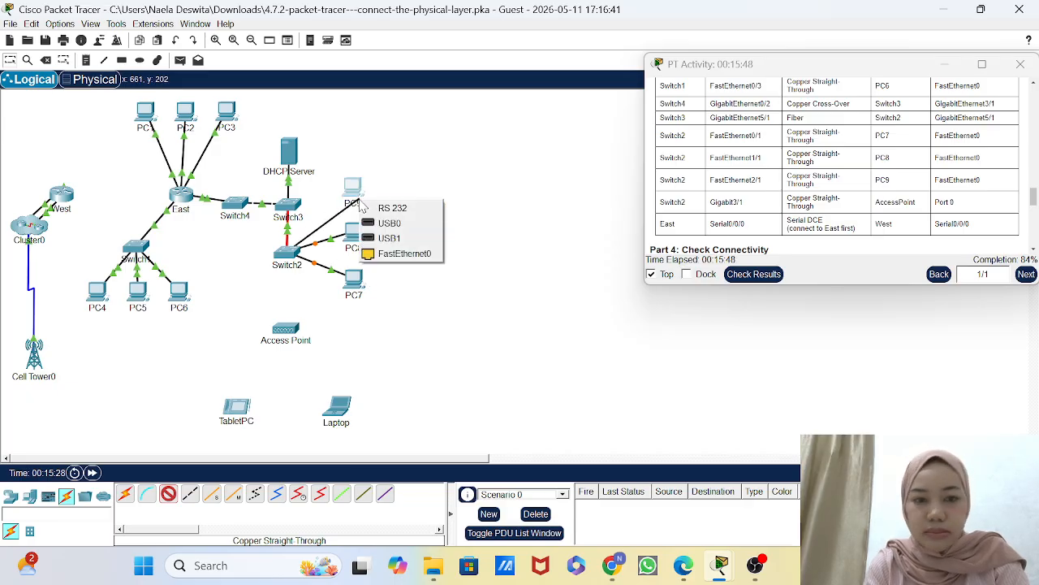
pyautogui.click(406, 253)
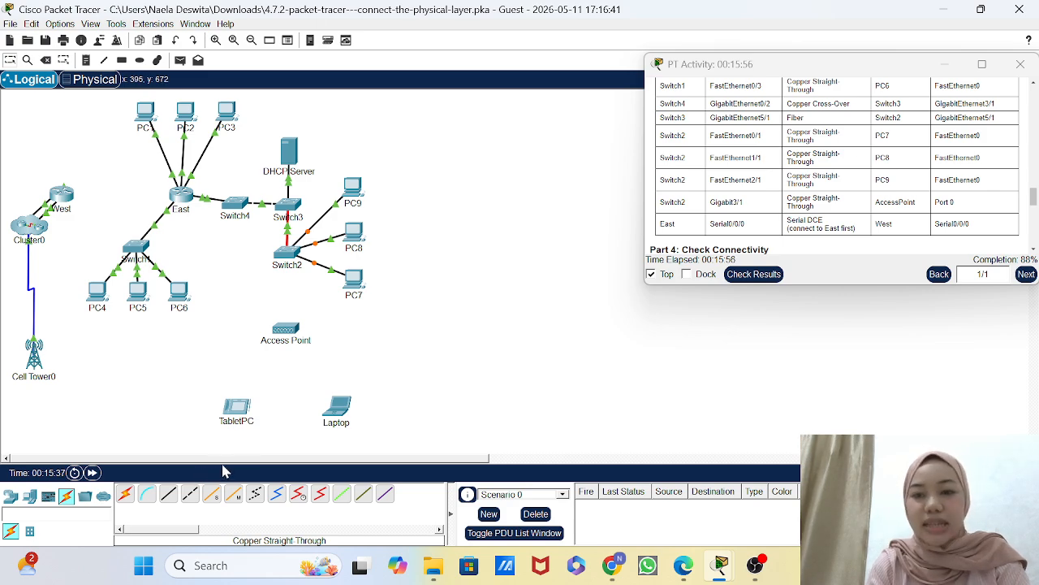
# Step: Connect Switch2's GigabitEthernet3/1 to the Access Point's Port 0 with a Copper Straight-Through cable
pyautogui.click(167, 497)
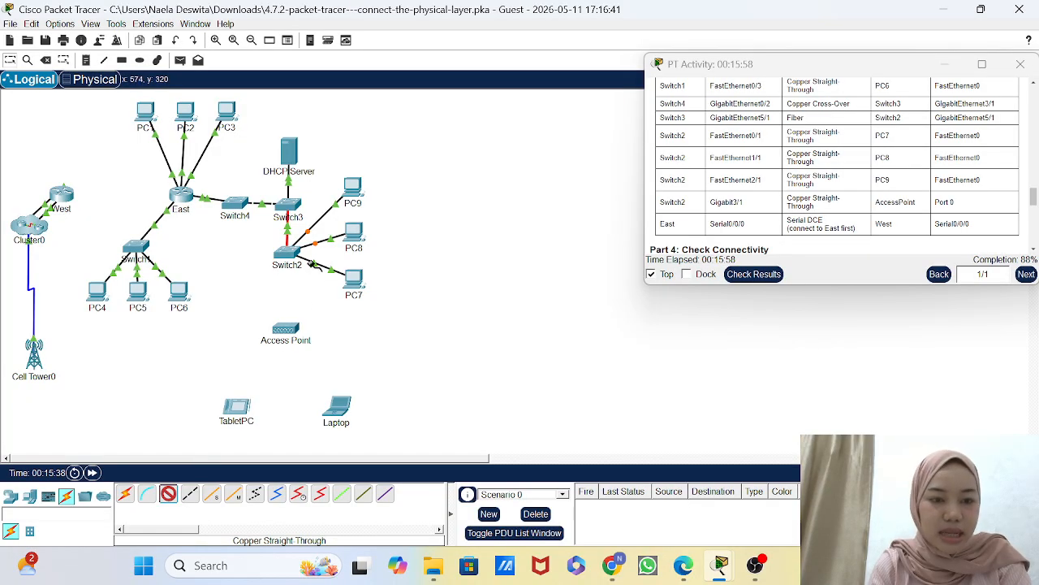
pyautogui.click(291, 254)
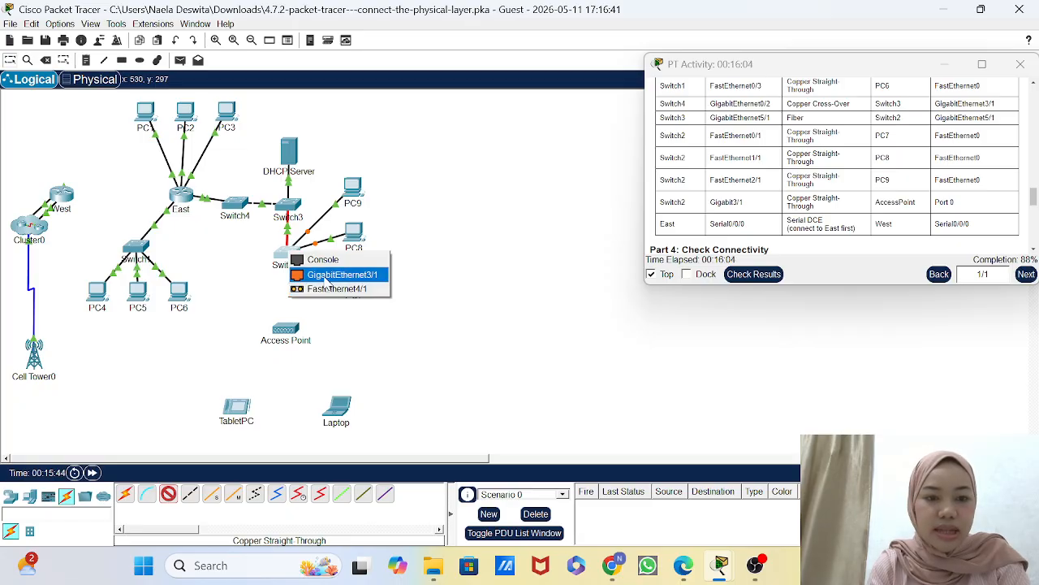
pyautogui.click(327, 276)
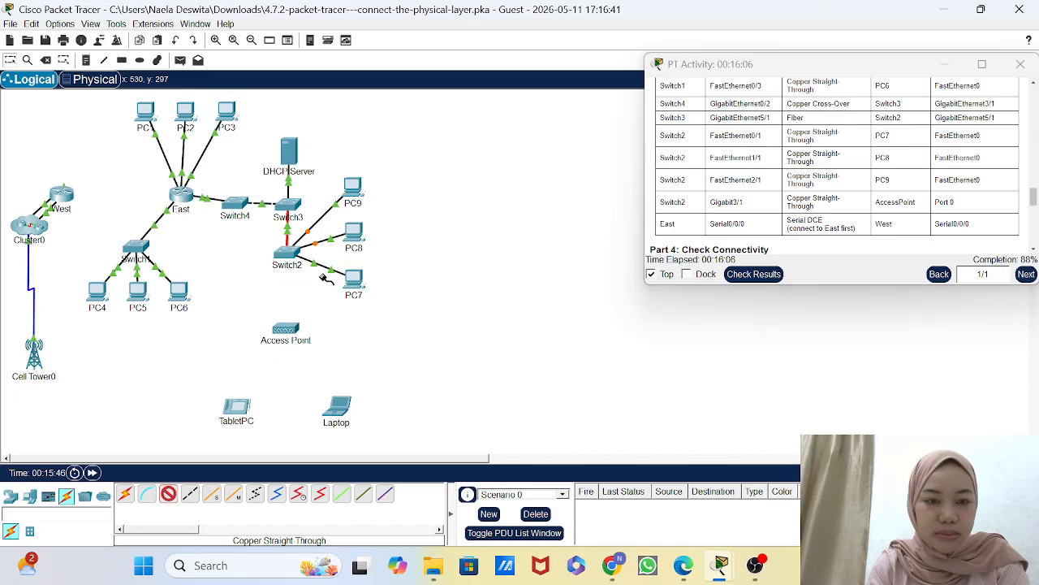
pyautogui.click(289, 337)
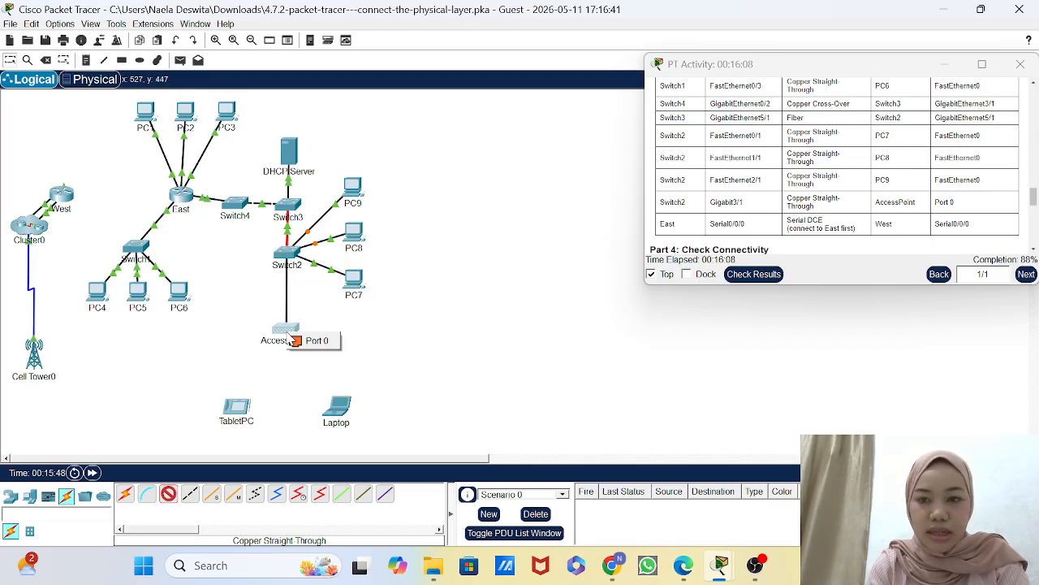
pyautogui.click(316, 341)
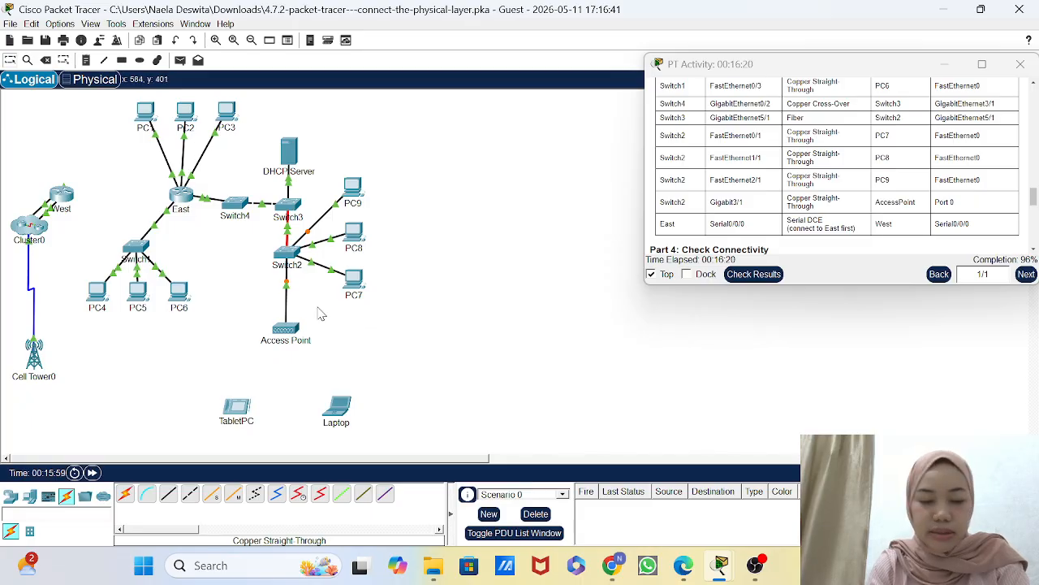
# Step: Connect East's Serial0/0/0 to West's Serial0/0/0 with a Serial DCE cable, starting from East
pyautogui.click(298, 496)
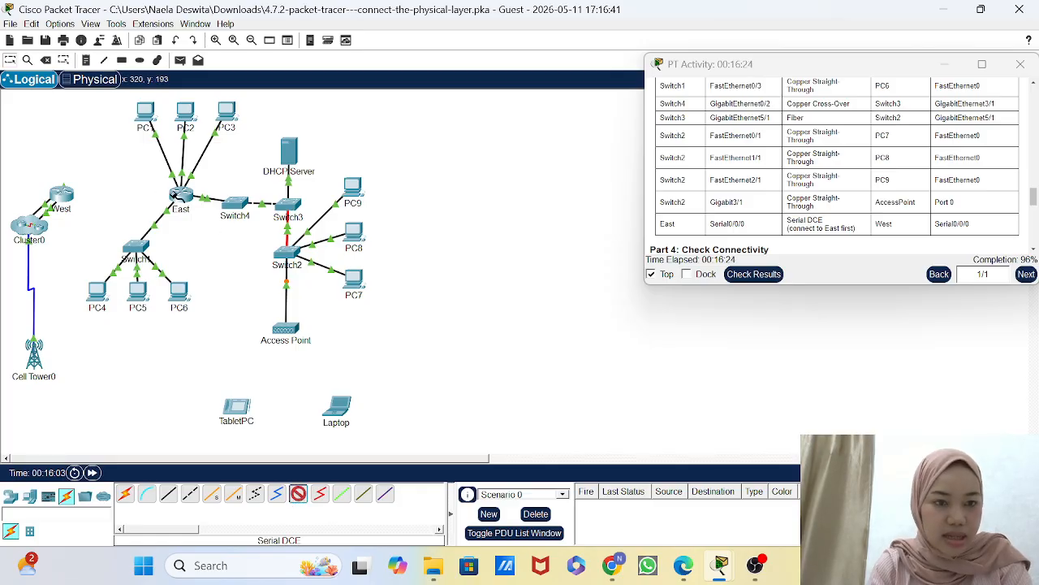
pyautogui.click(177, 197)
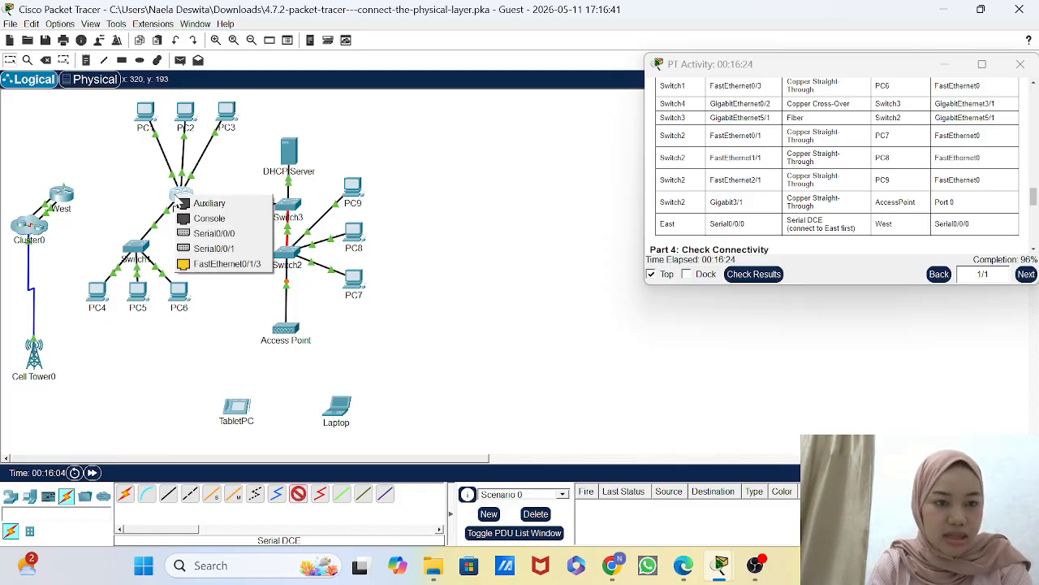
pyautogui.click(210, 233)
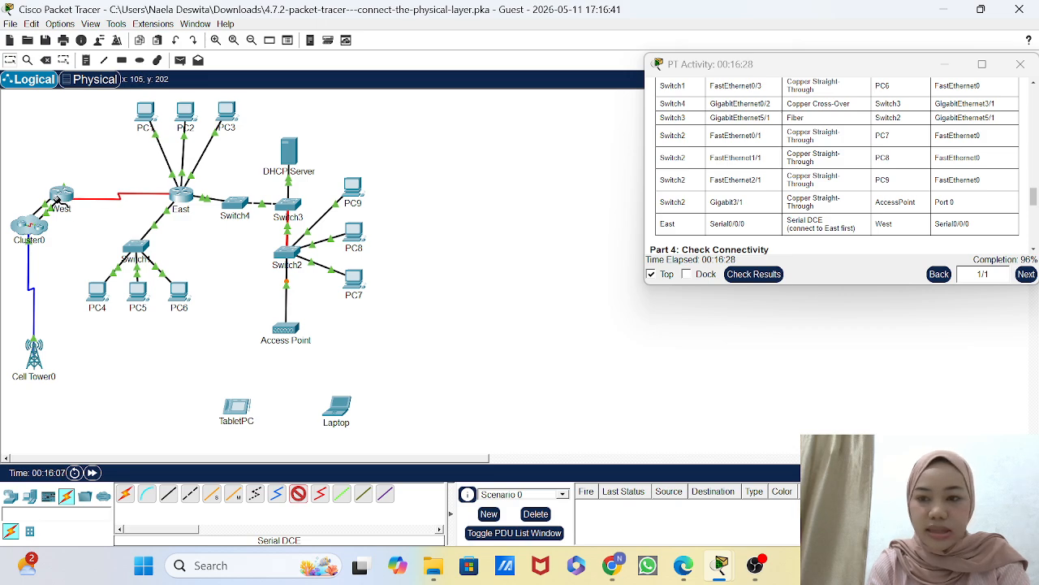
pyautogui.click(63, 197)
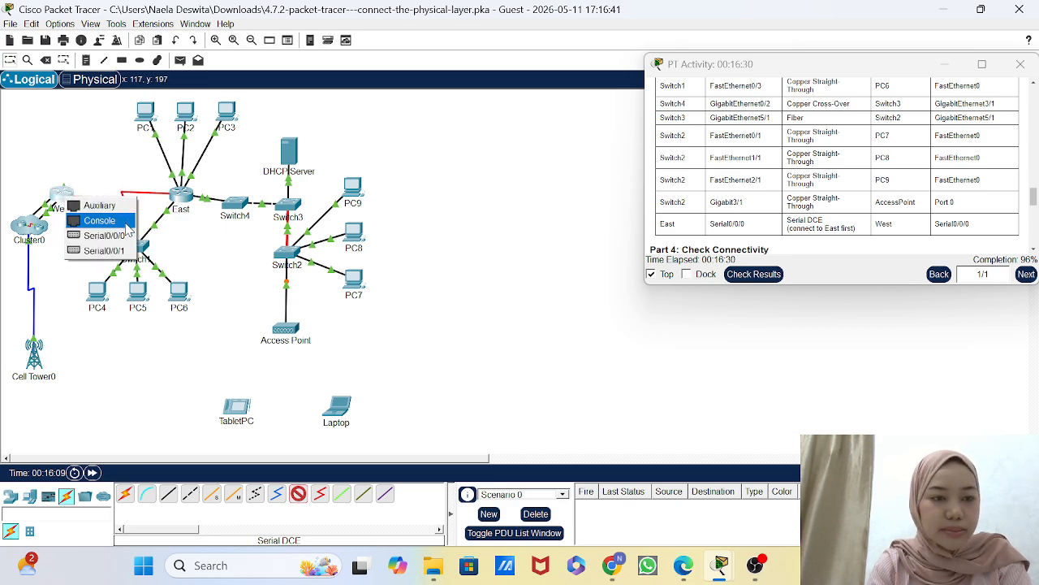
pyautogui.click(116, 238)
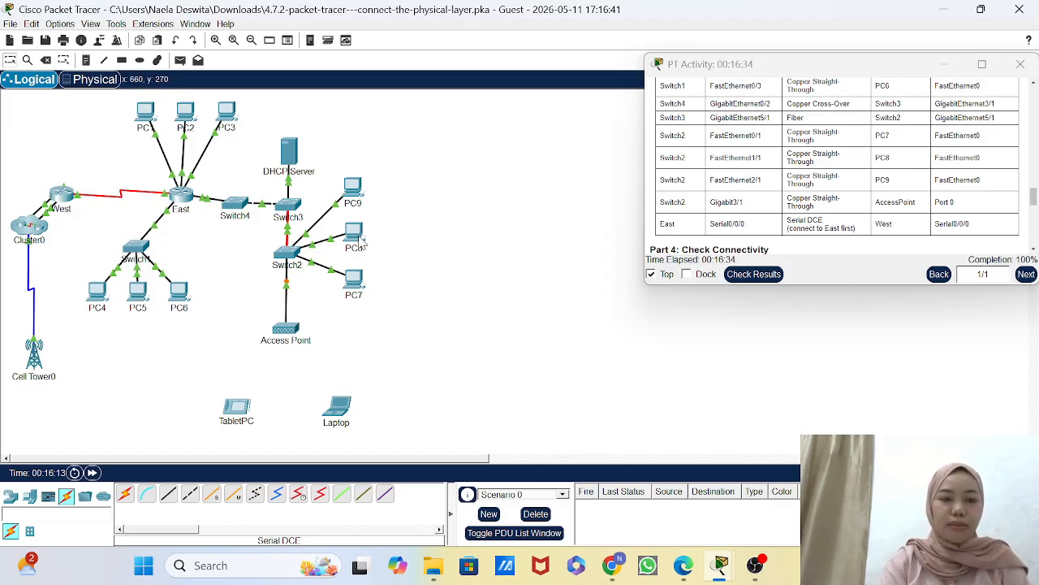
# Step: Turn on the port status of the Laptop's Wireless0 interface and minimize its configuration window
pyautogui.scroll(2, 810, 156)
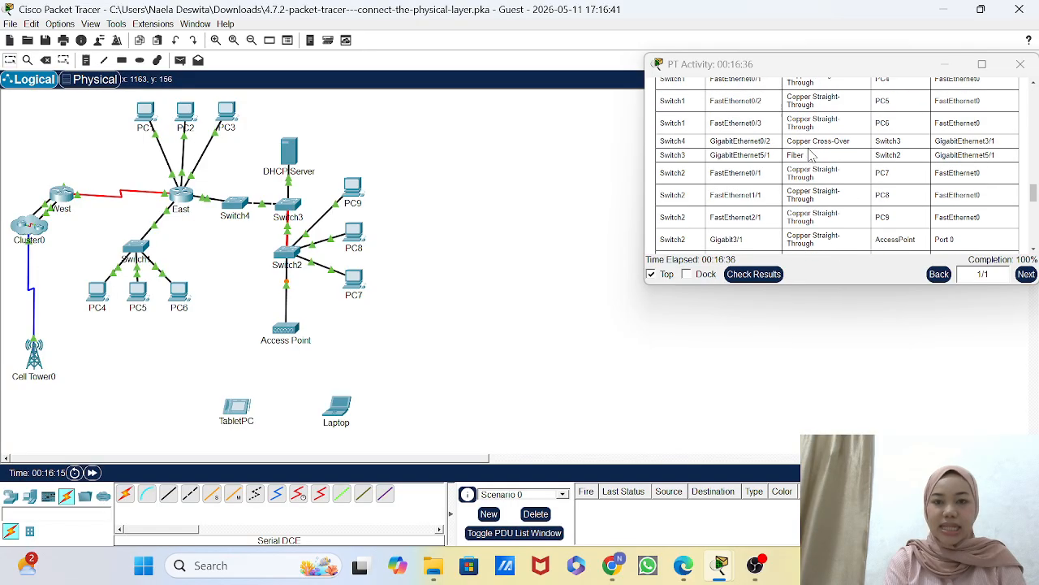
pyautogui.scroll(-1, 812, 155)
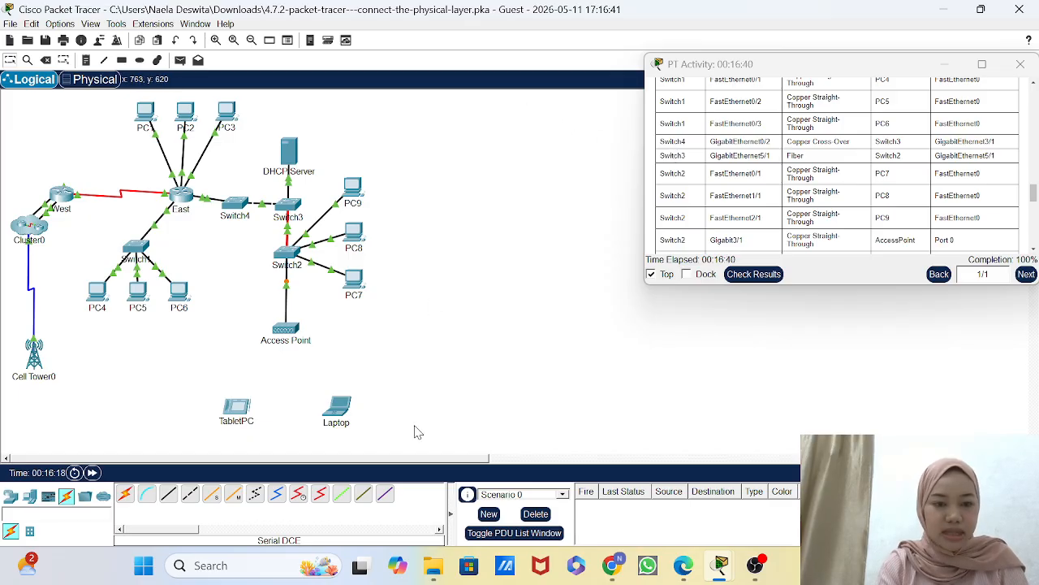
pyautogui.click(335, 411)
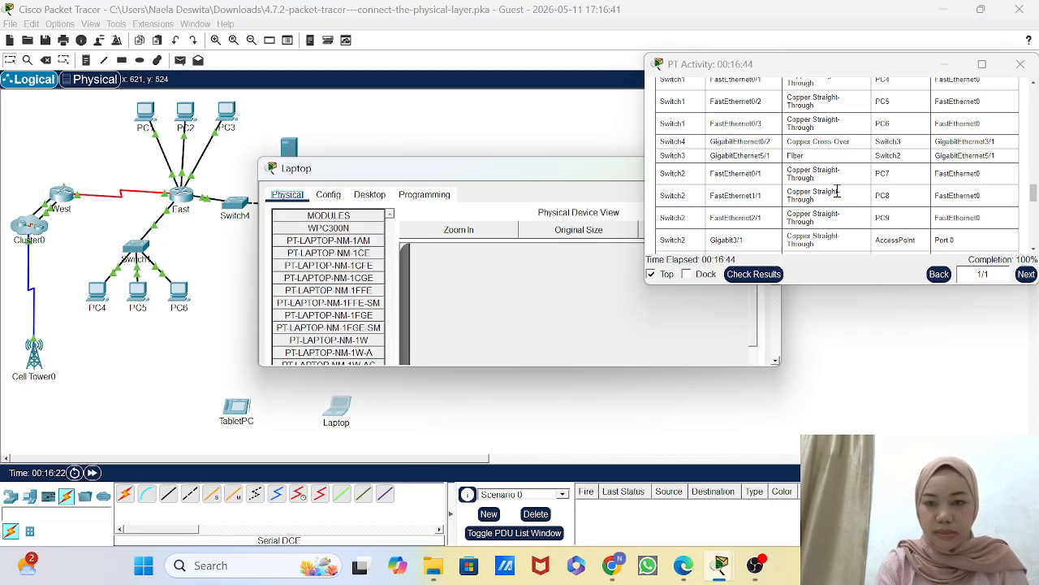
pyautogui.scroll(-5, 837, 191)
pyautogui.scroll(1, 837, 191)
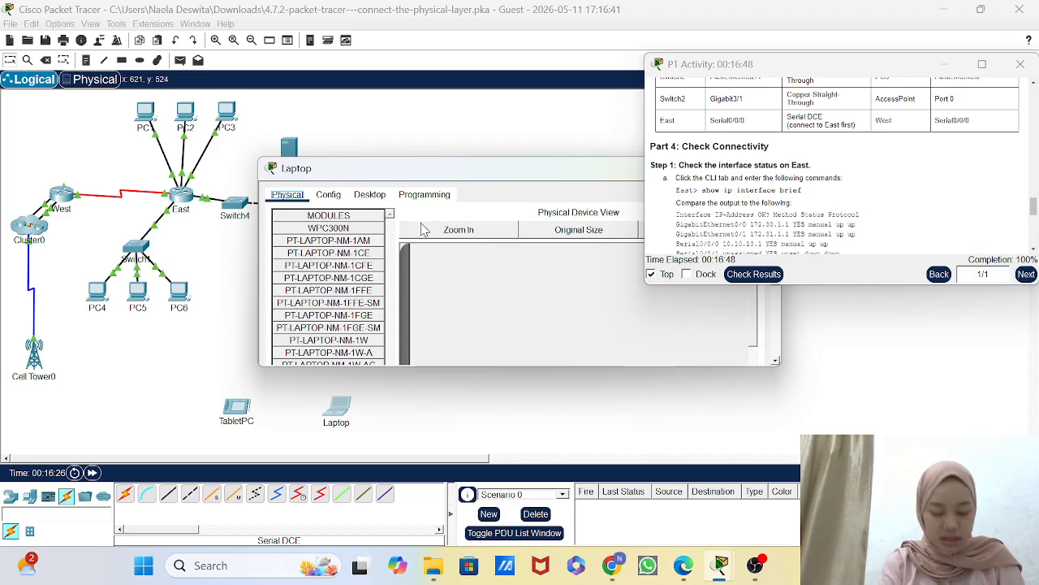
pyautogui.click(328, 195)
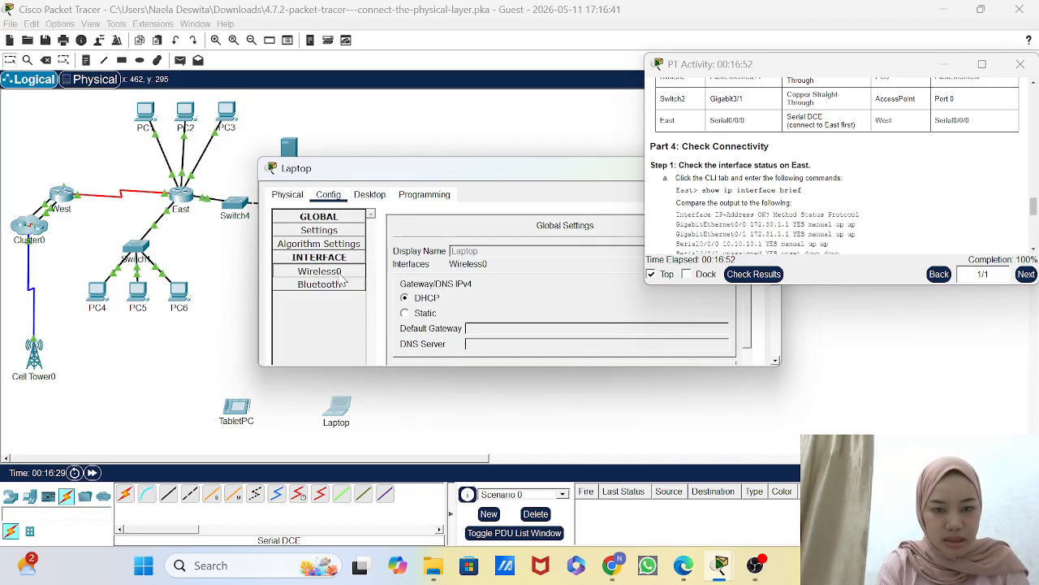
pyautogui.moveTo(530, 179); pyautogui.dragTo(424, 168)
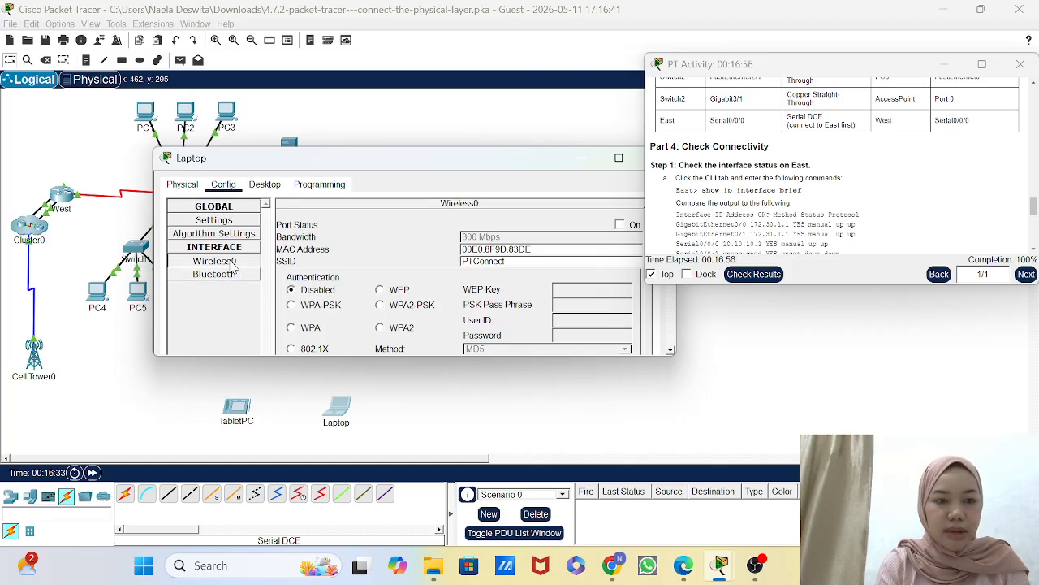
pyautogui.click(620, 225)
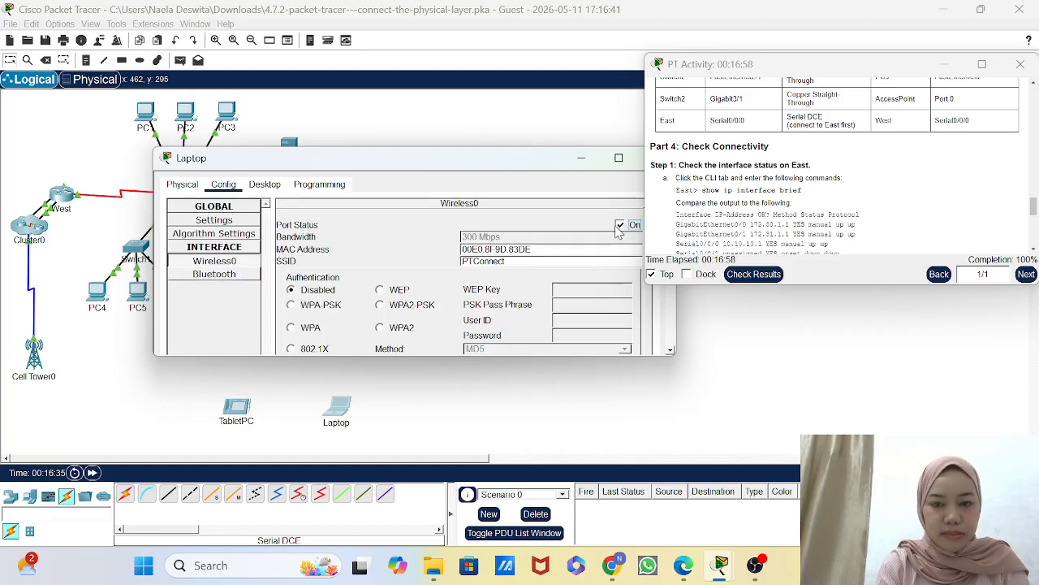
pyautogui.click(581, 158)
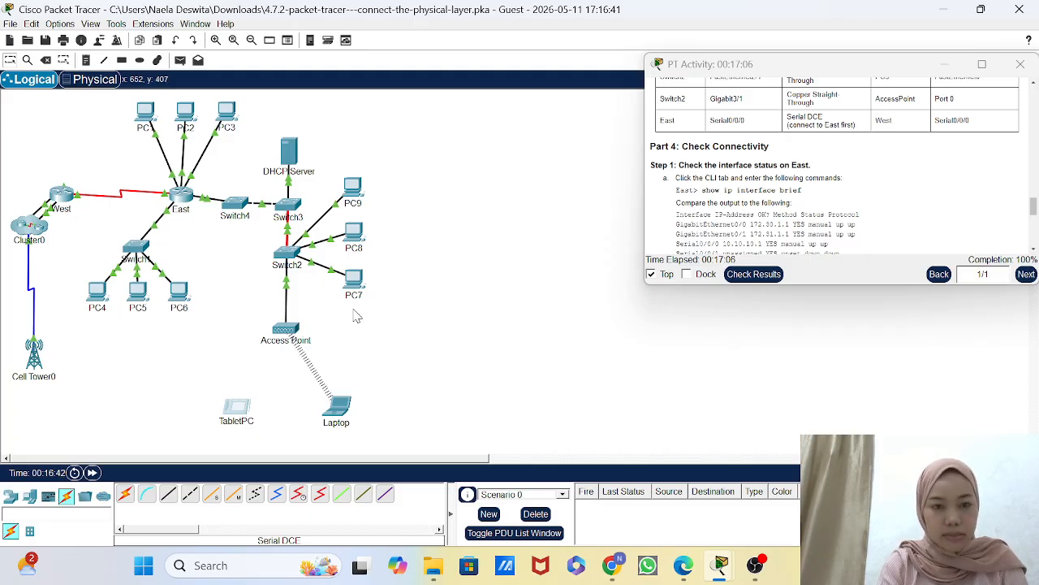
# Step: Turn on the port status of the TabletPC's Wireless0 interface and minimize its configuration window
pyautogui.click(241, 413)
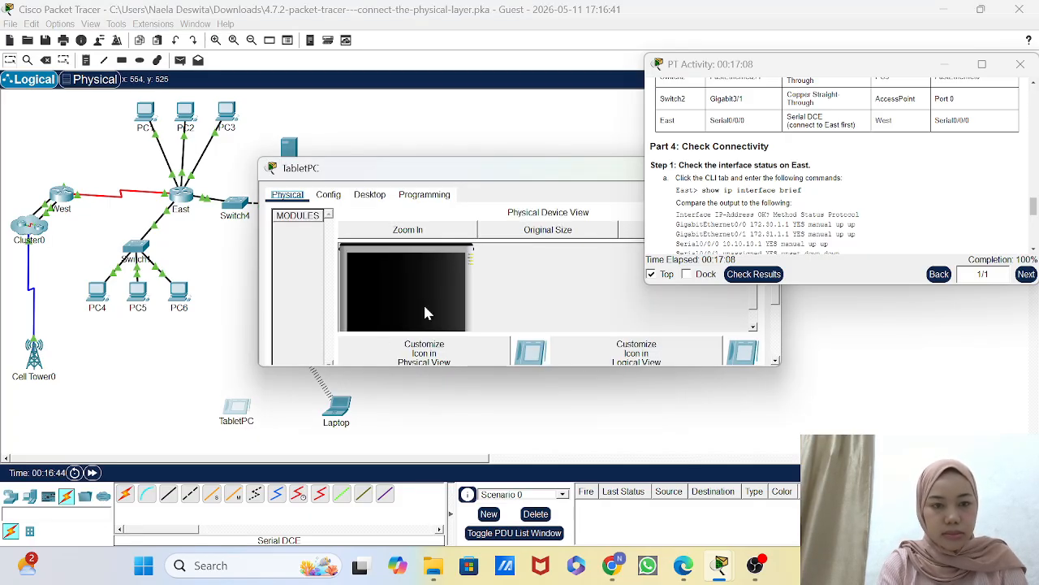
pyautogui.click(327, 196)
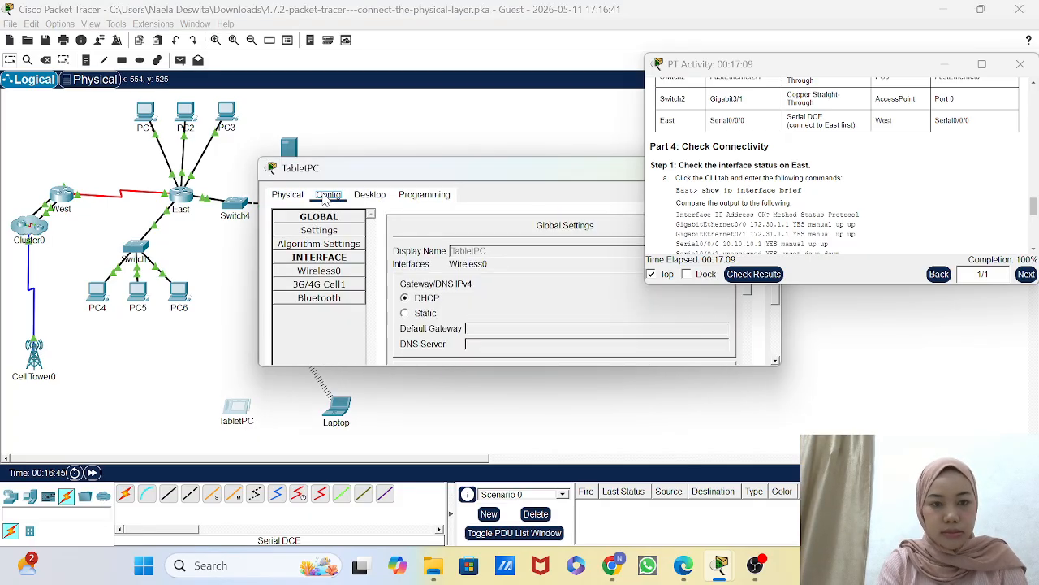
pyautogui.click(331, 273)
pyautogui.moveTo(480, 167); pyautogui.dragTo(377, 174)
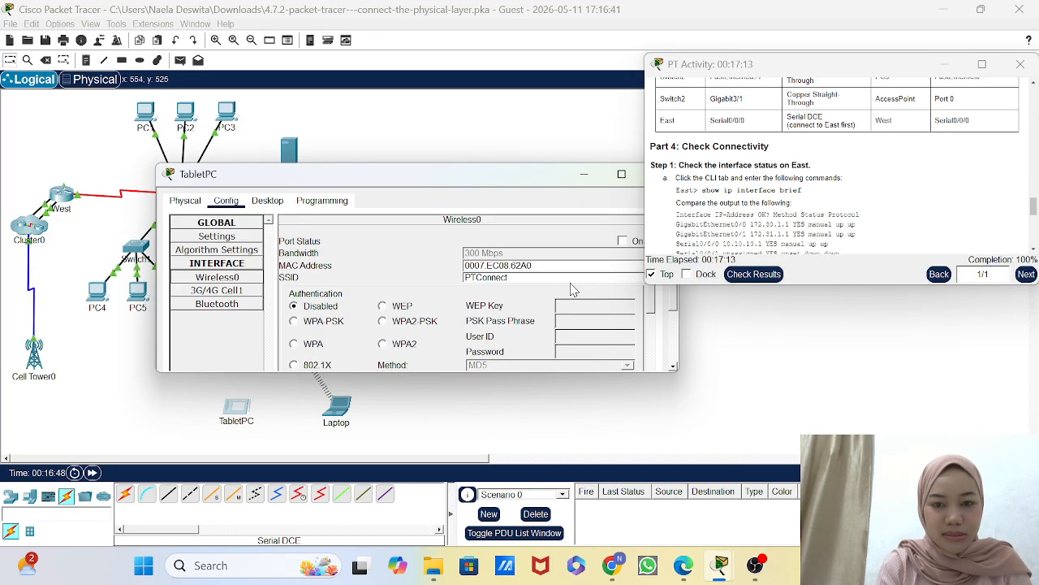
pyautogui.click(623, 241)
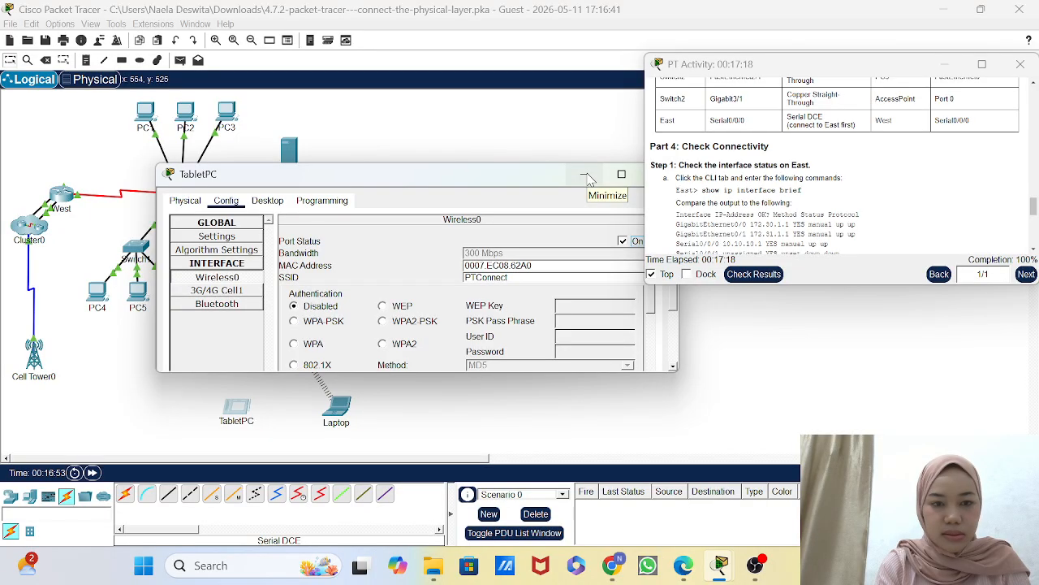
pyautogui.click(585, 175)
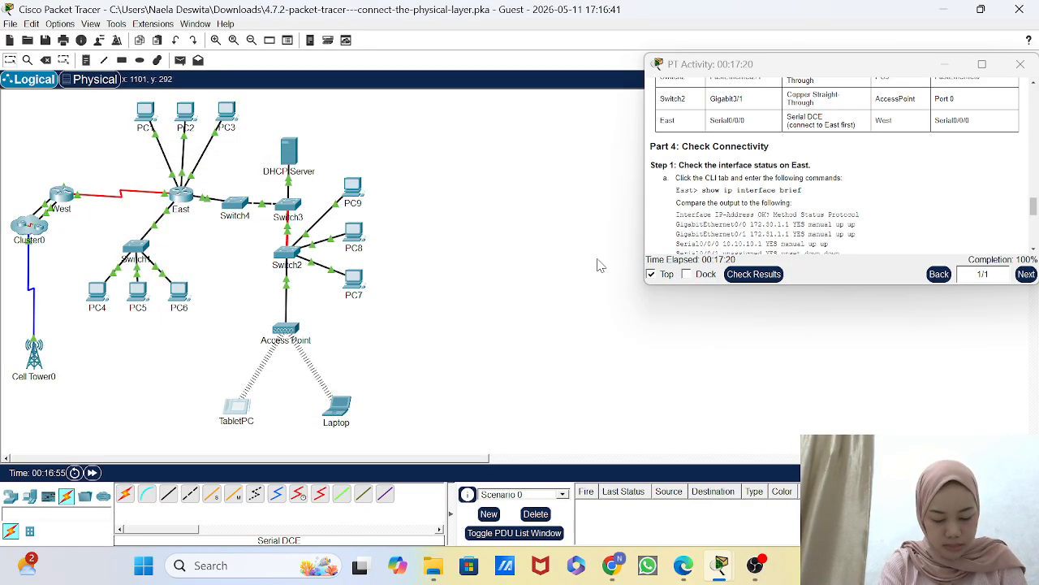
# Step: Check the interface status on the East router by running show ip interface brief in its CLI
pyautogui.scroll(-3, 403, 365)
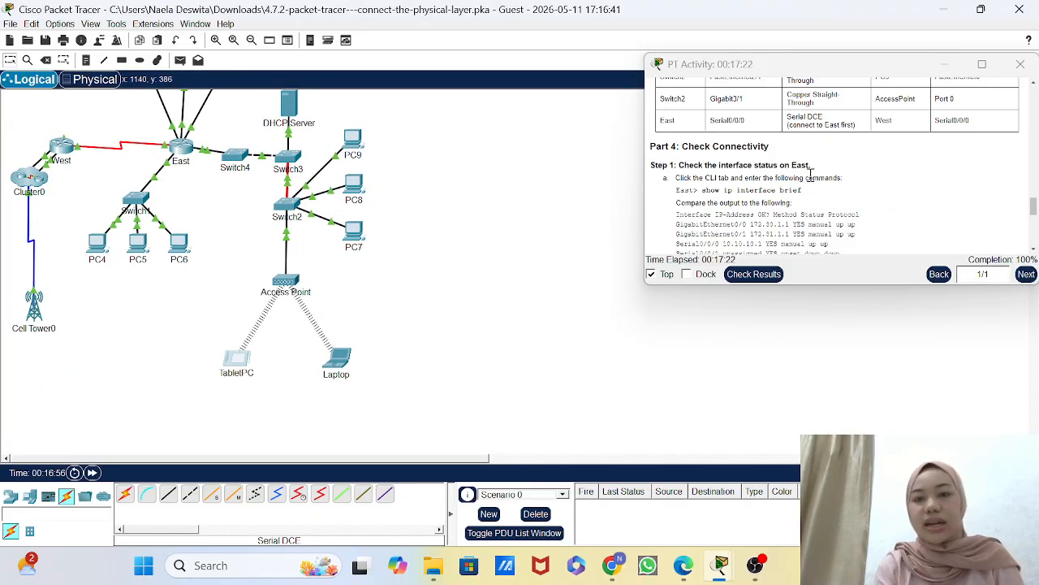
pyautogui.scroll(-2, 806, 178)
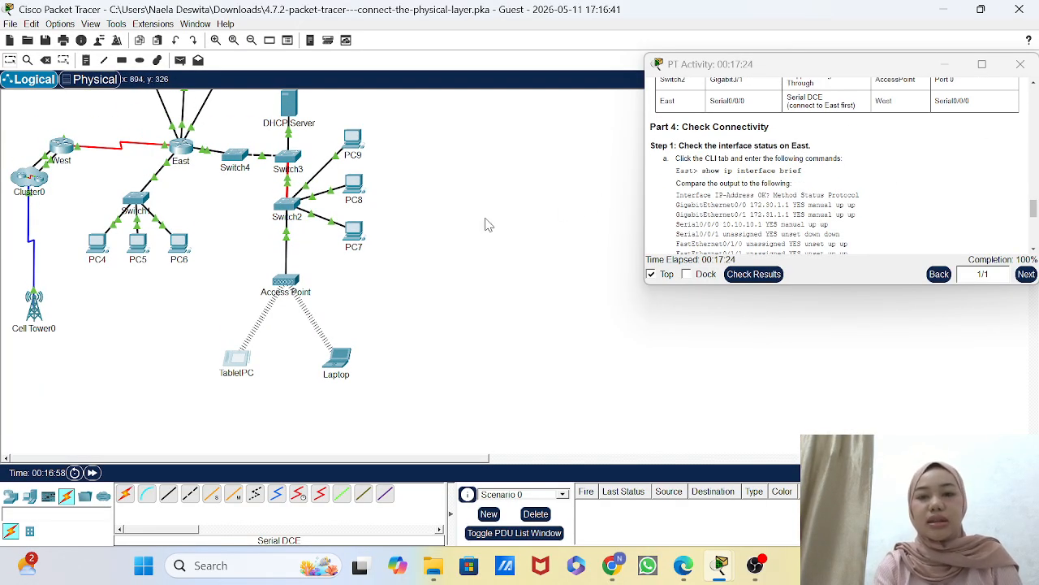
pyautogui.scroll(3, 487, 225)
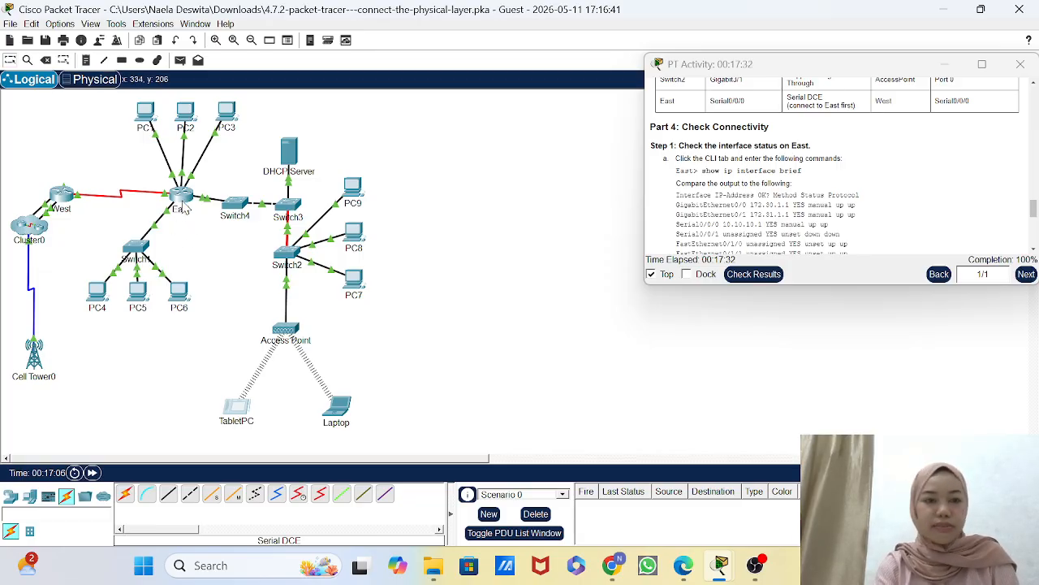
pyautogui.click(182, 198)
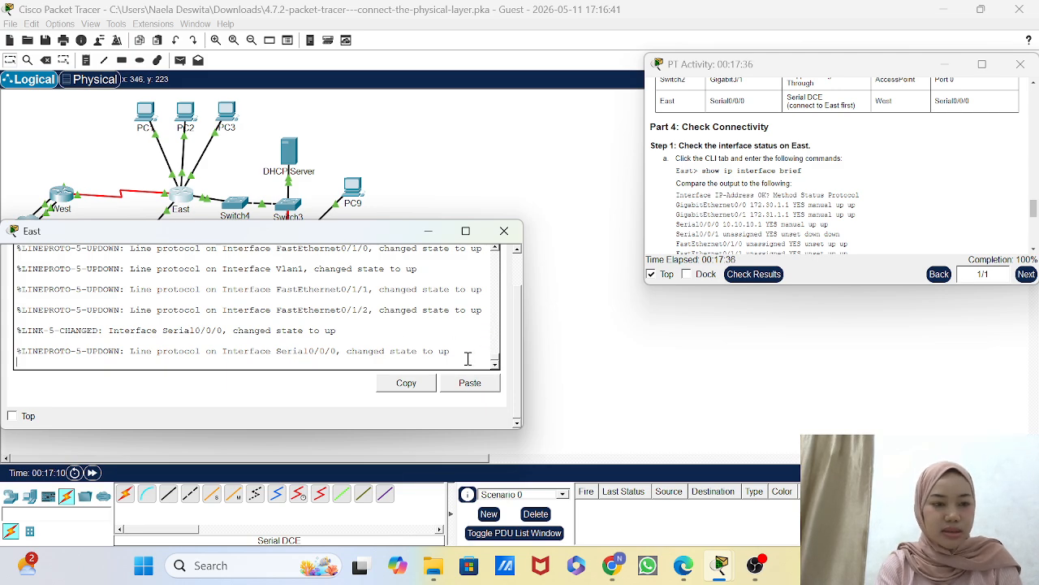
pyautogui.press('Return')
pyautogui.write('show ip')
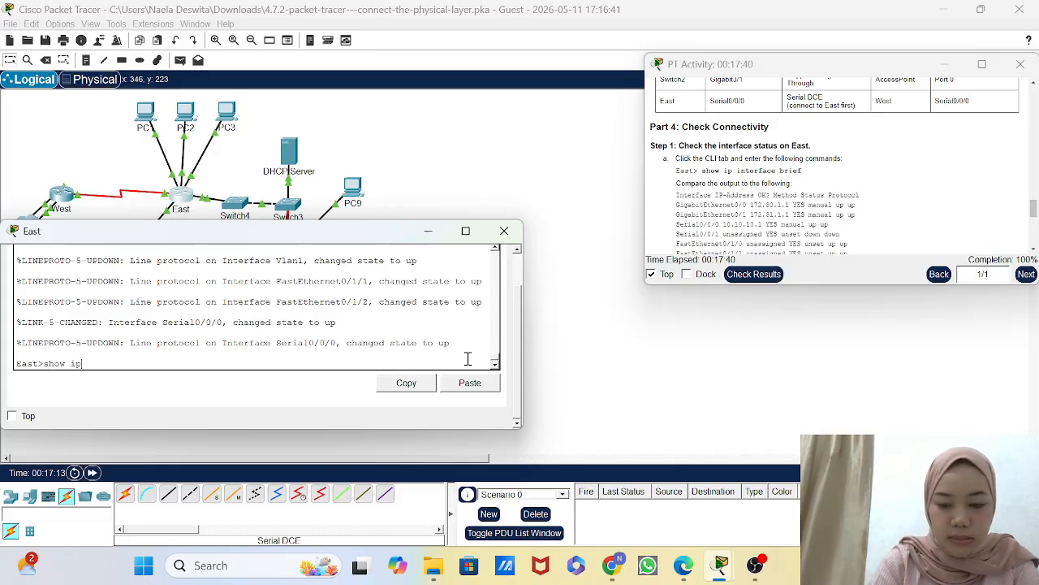
pyautogui.write(' interface brief')
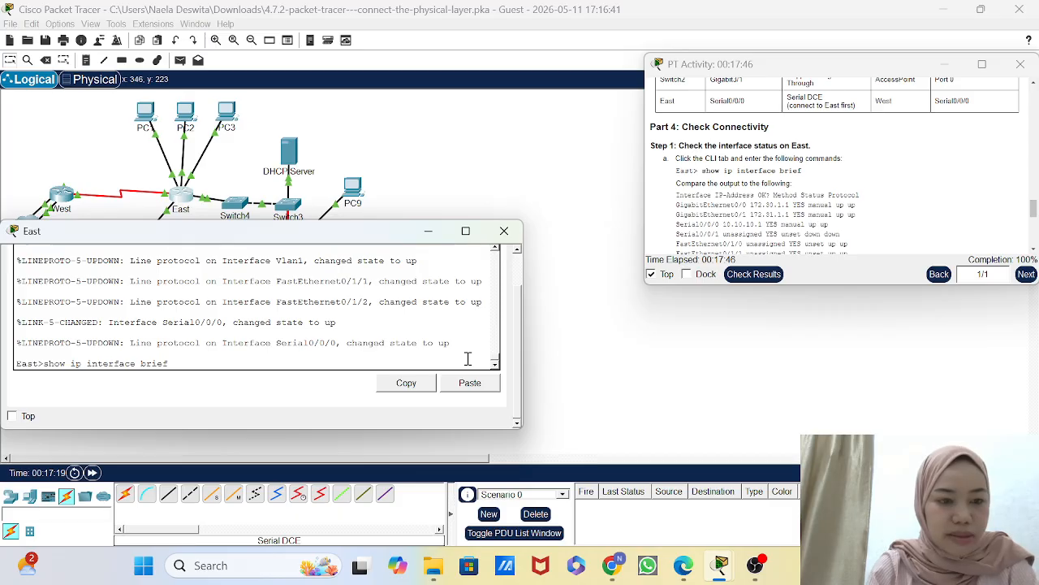
pyautogui.press('Return')
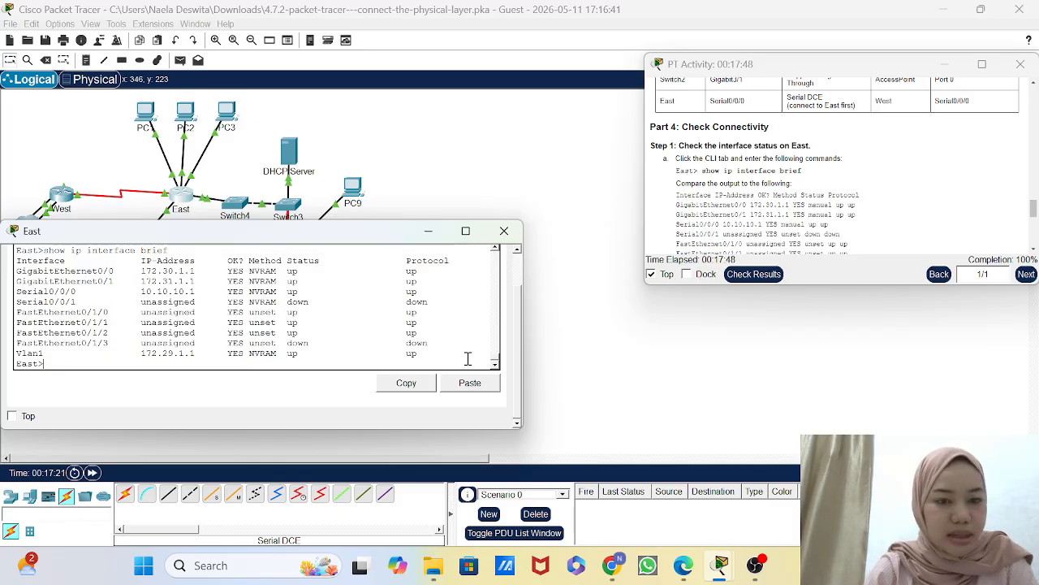
# Step: Review East's interface listing, then read Steps 2 and 3 of Part 4 on the Laptop and TabletPC connections
pyautogui.scroll(2, 363, 315)
pyautogui.scroll(-2, 362, 315)
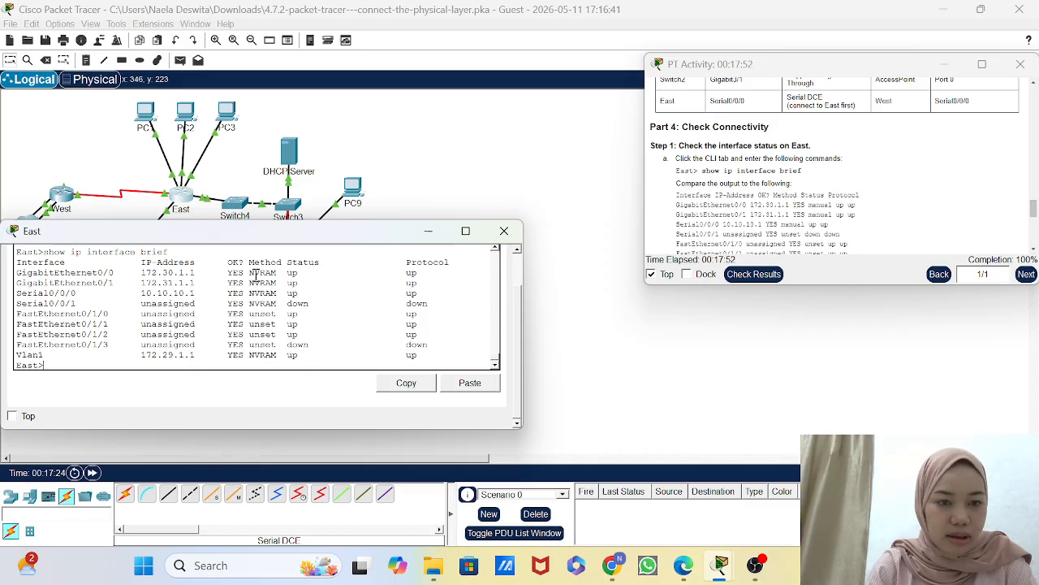
pyautogui.scroll(-2, 261, 276)
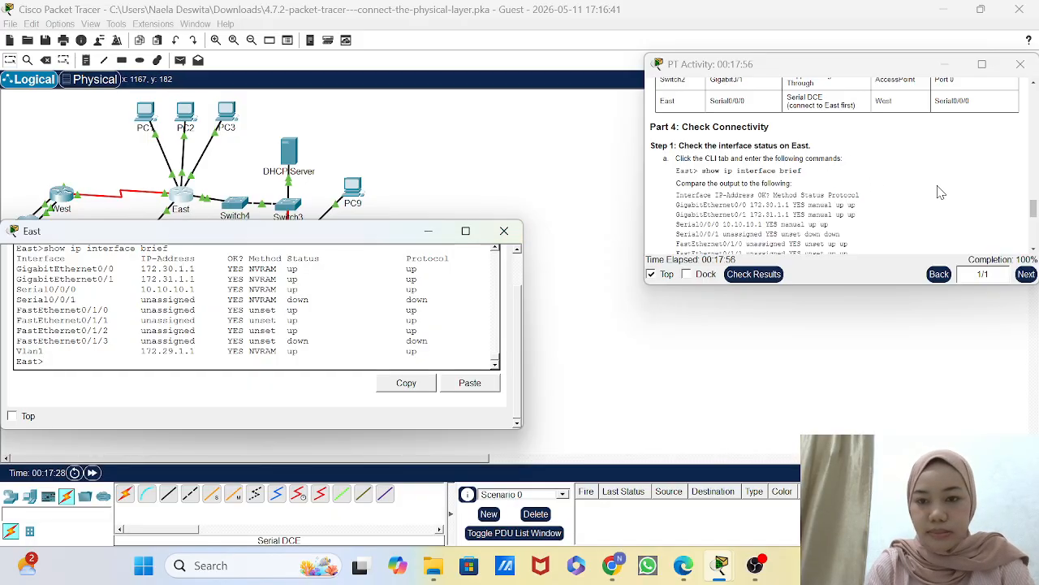
pyautogui.scroll(-3, 940, 192)
pyautogui.scroll(-6, 941, 192)
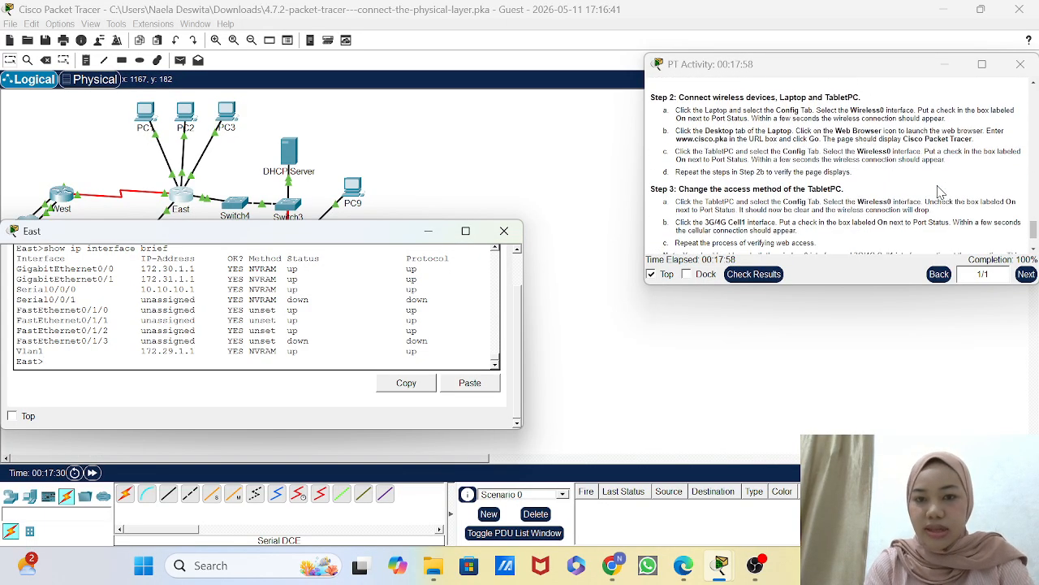
pyautogui.scroll(-1, 940, 192)
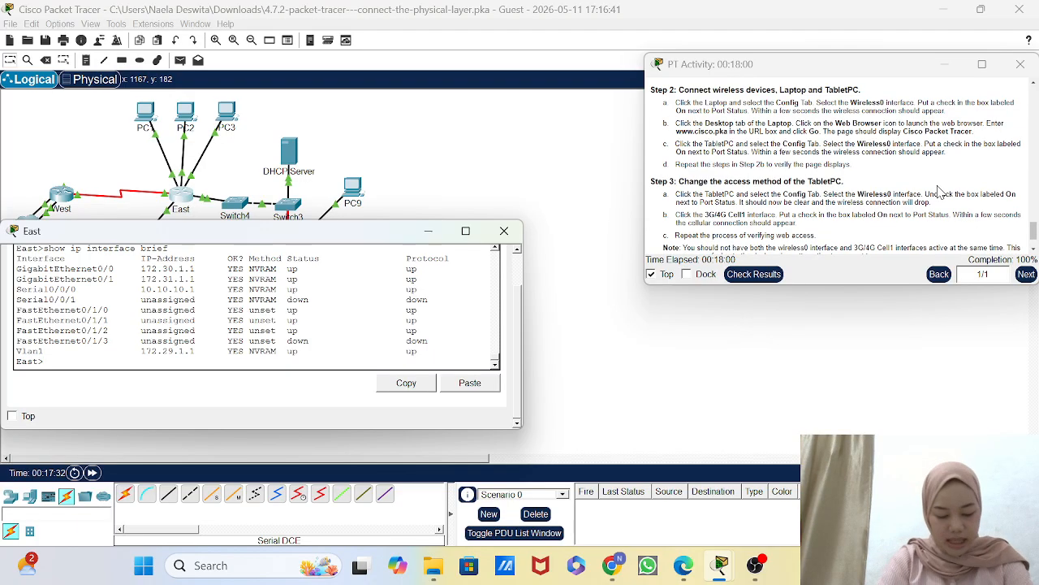
pyautogui.scroll(-2, 941, 191)
pyautogui.scroll(1, 875, 155)
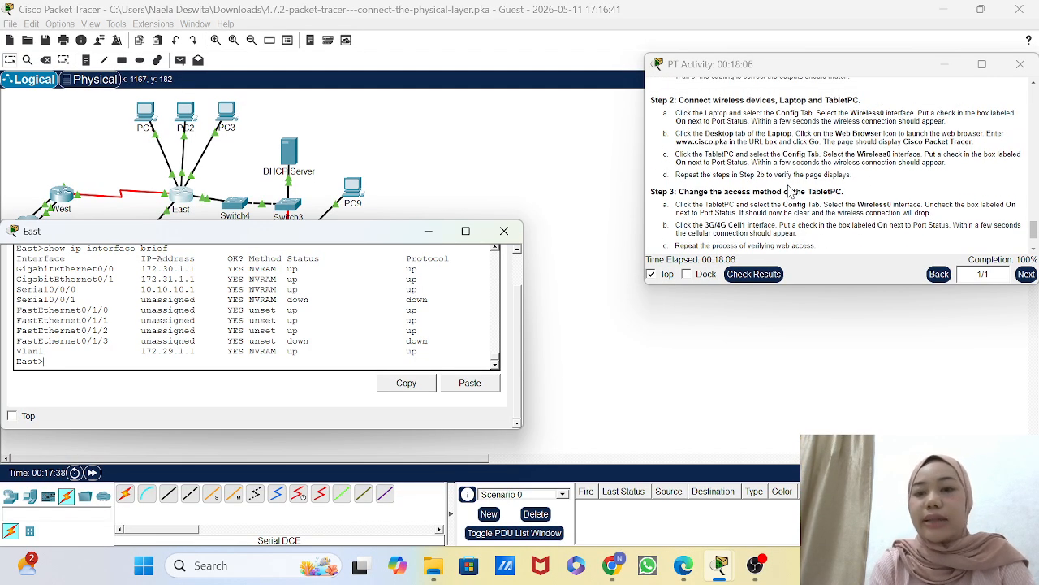
pyautogui.click(437, 238)
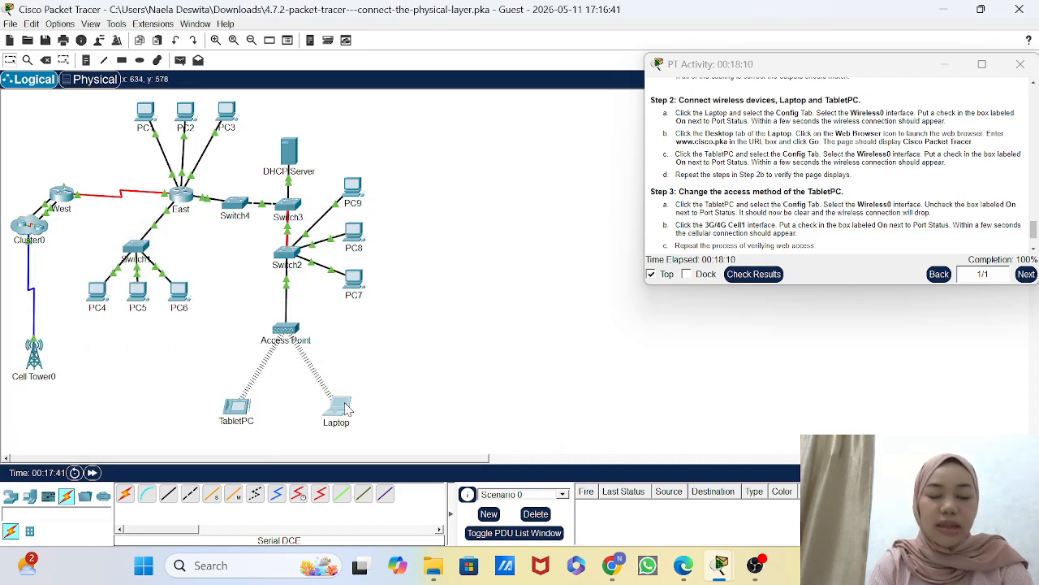
pyautogui.click(346, 408)
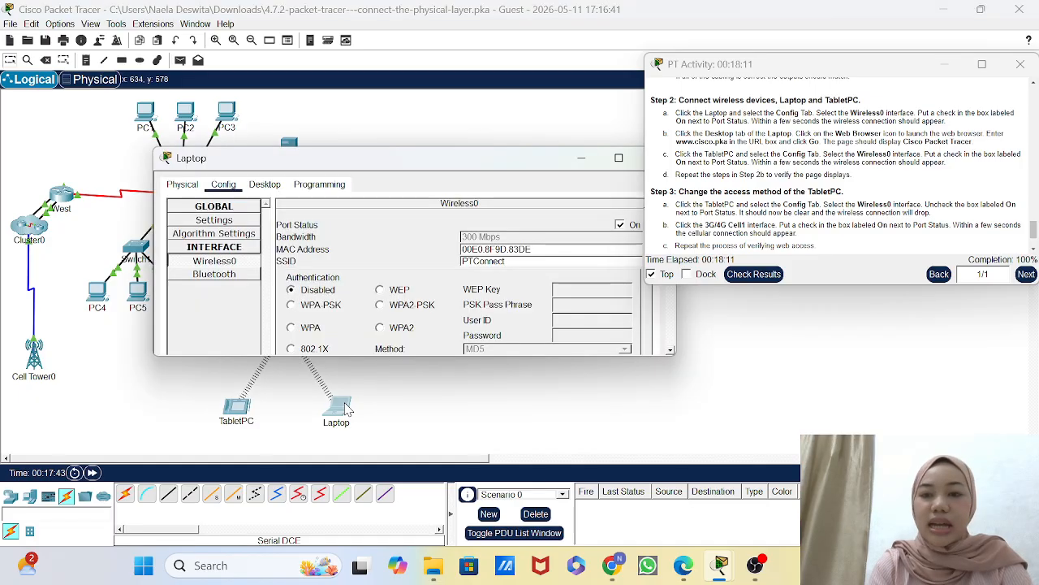
pyautogui.click(268, 186)
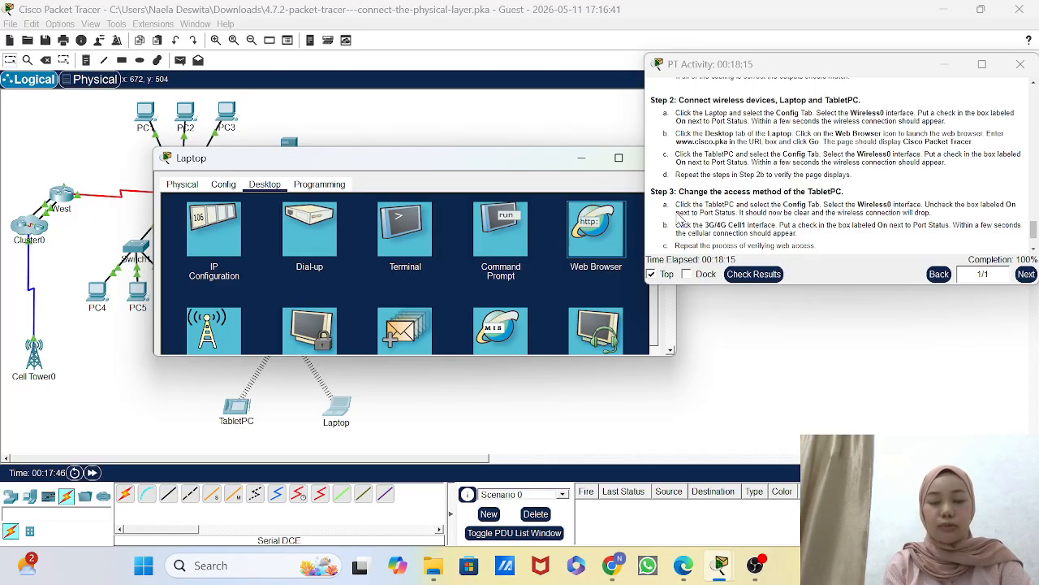
pyautogui.click(615, 247)
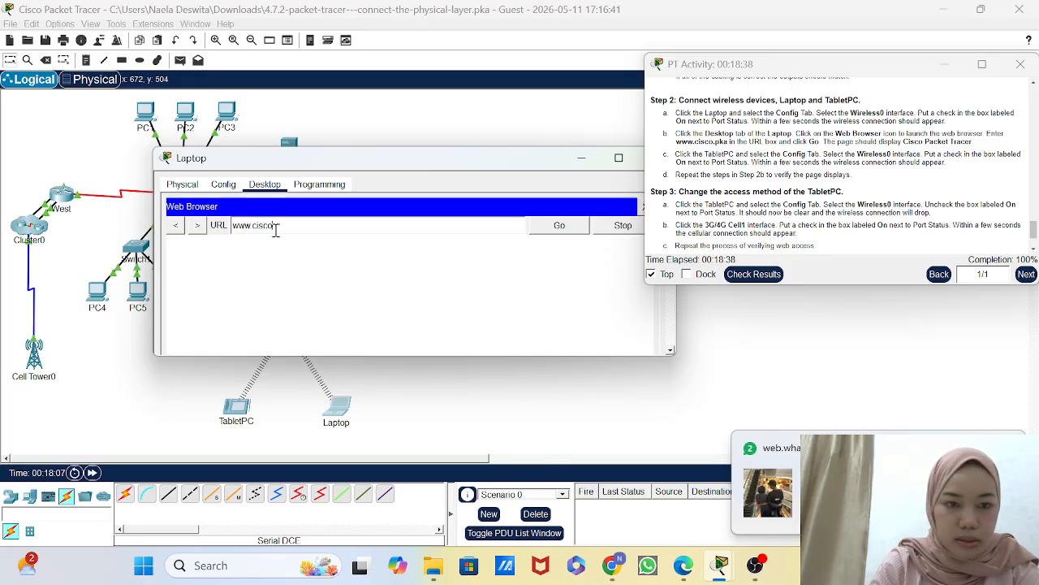
pyautogui.write('ka')
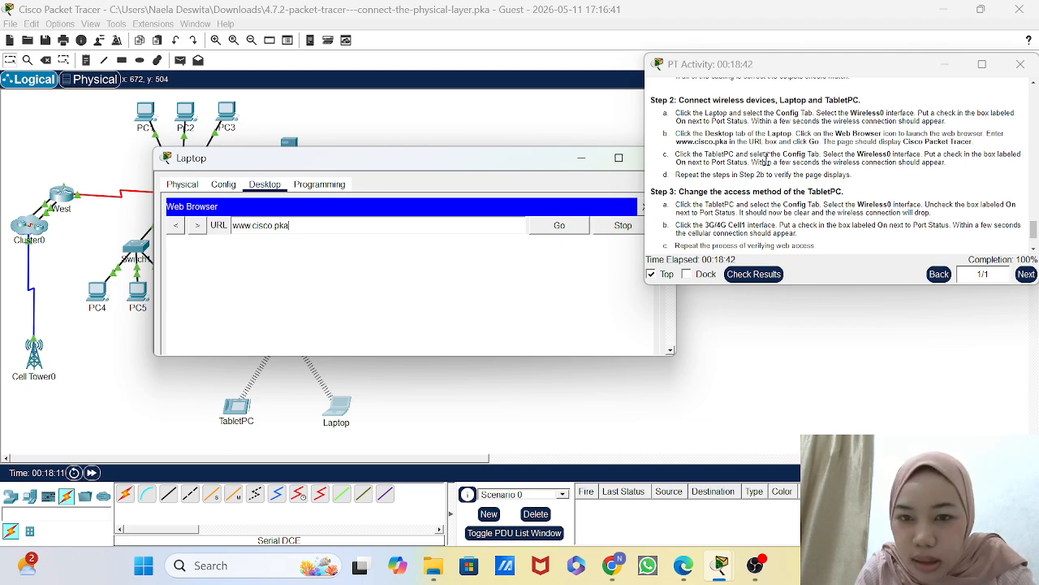
pyautogui.scroll(-2, 820, 152)
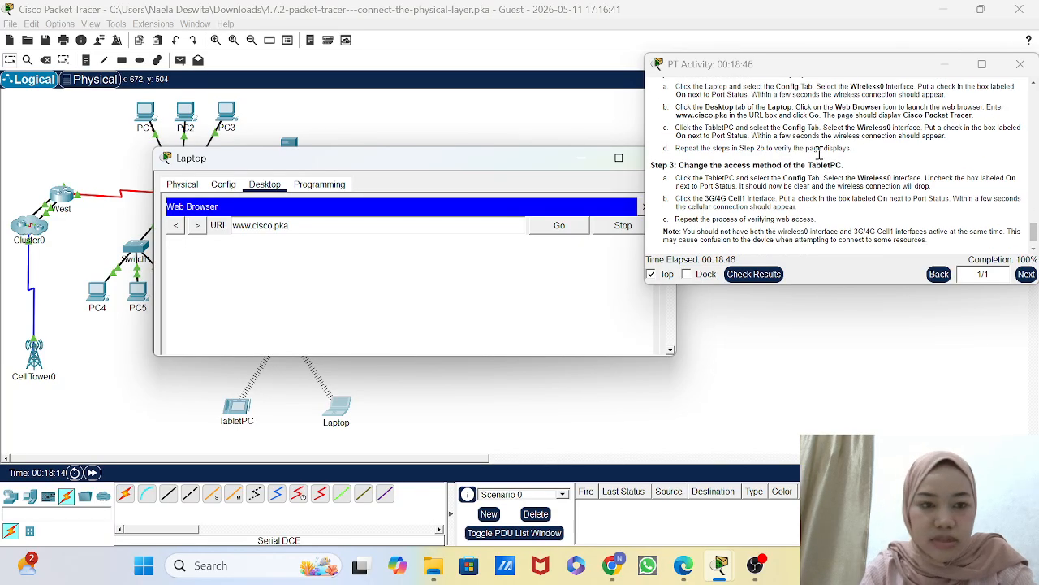
pyautogui.press('Return')
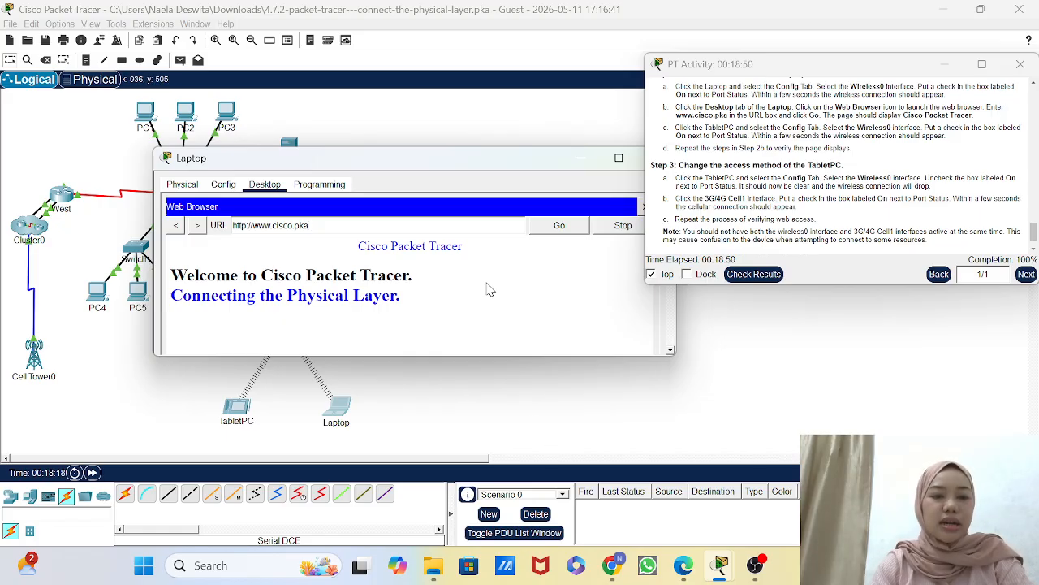
# Step: Examine the web page loaded on the Laptop in a taller, repositioned window, and minimize the window
pyautogui.scroll(-3, 490, 289)
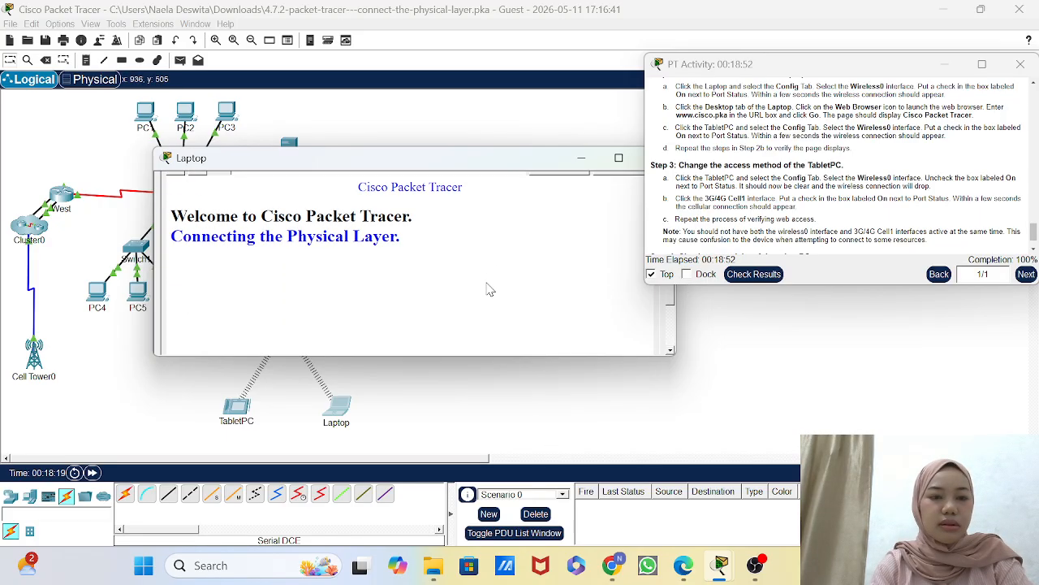
pyautogui.scroll(3, 490, 289)
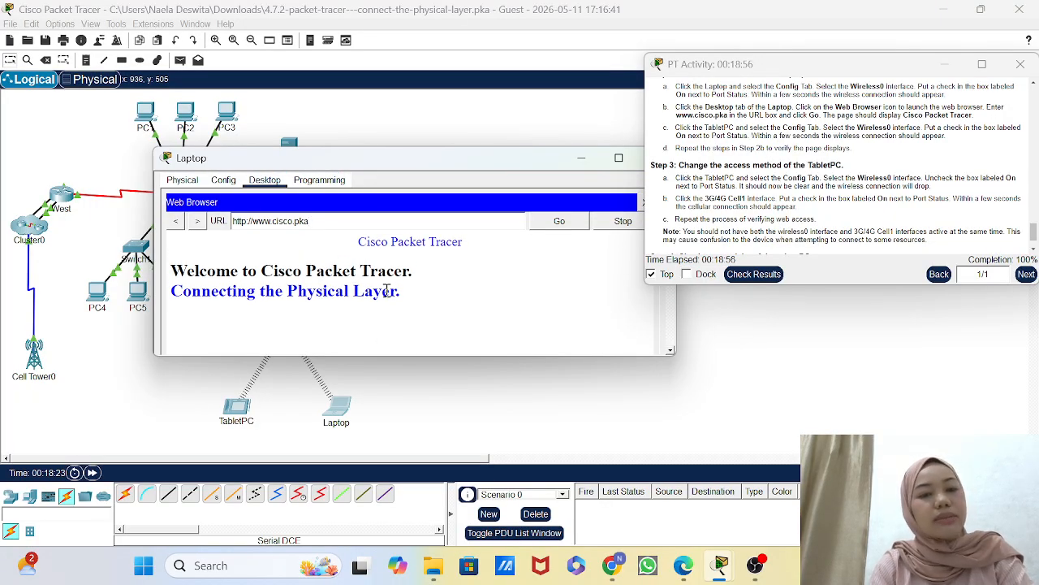
pyautogui.scroll(-3, 386, 294)
pyautogui.scroll(2, 387, 285)
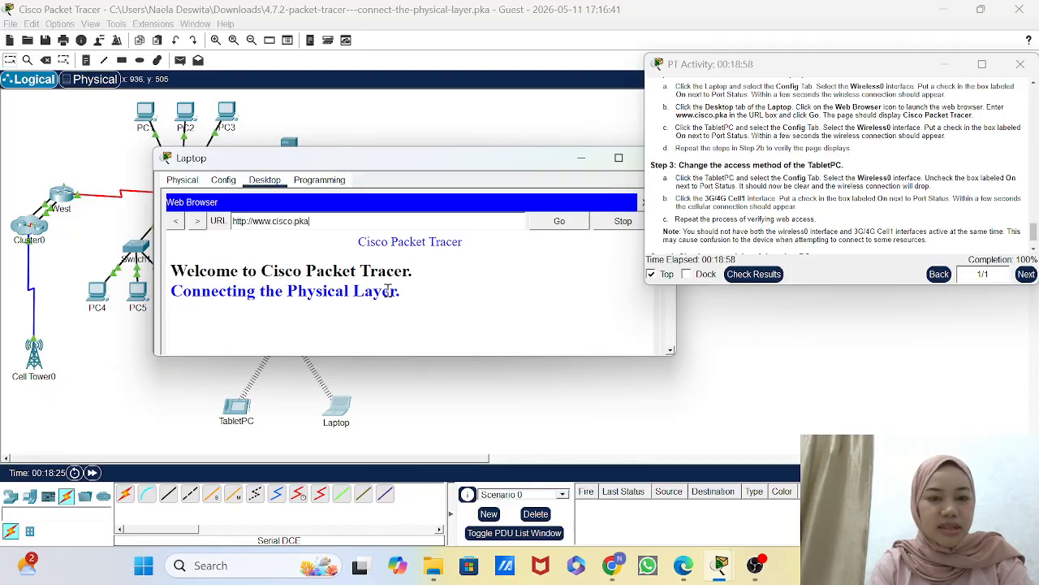
pyautogui.moveTo(525, 159); pyautogui.dragTo(457, 96)
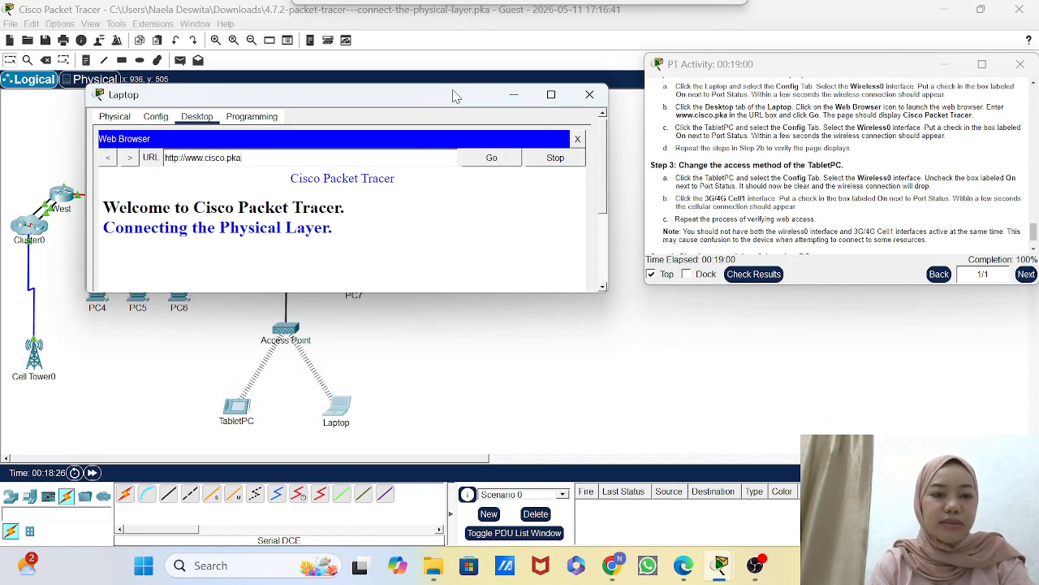
pyautogui.moveTo(446, 291); pyautogui.dragTo(441, 378)
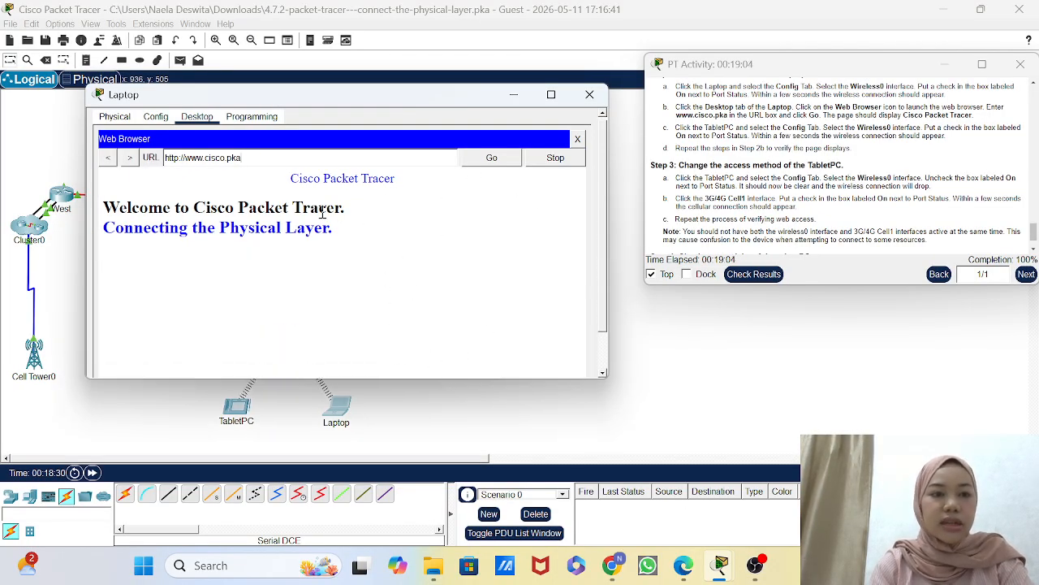
pyautogui.click(515, 96)
# Step: Open the Web Browser application on the TabletPC
pyautogui.click(246, 410)
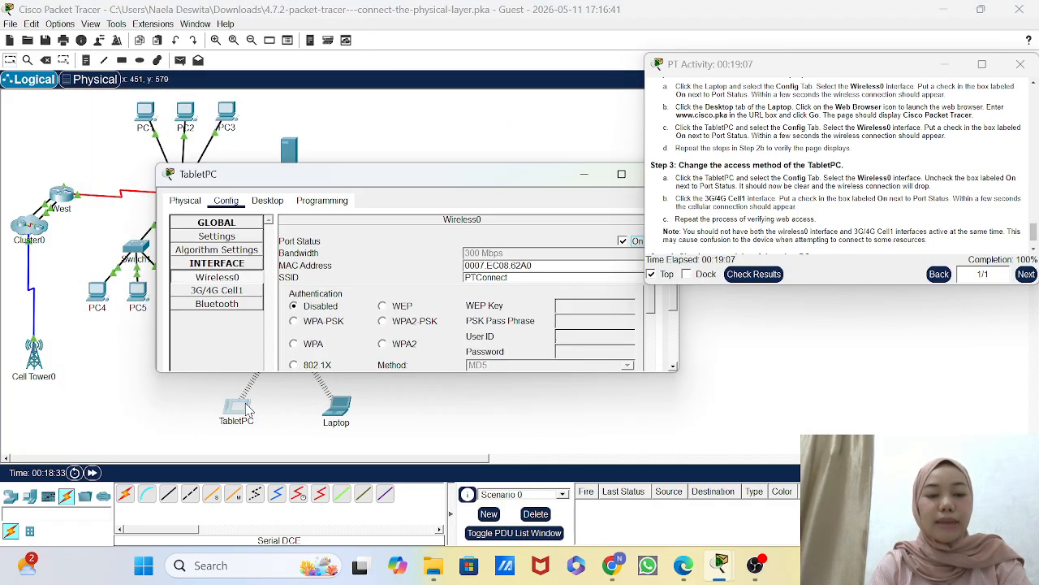
pyautogui.click(247, 410)
pyautogui.click(231, 419)
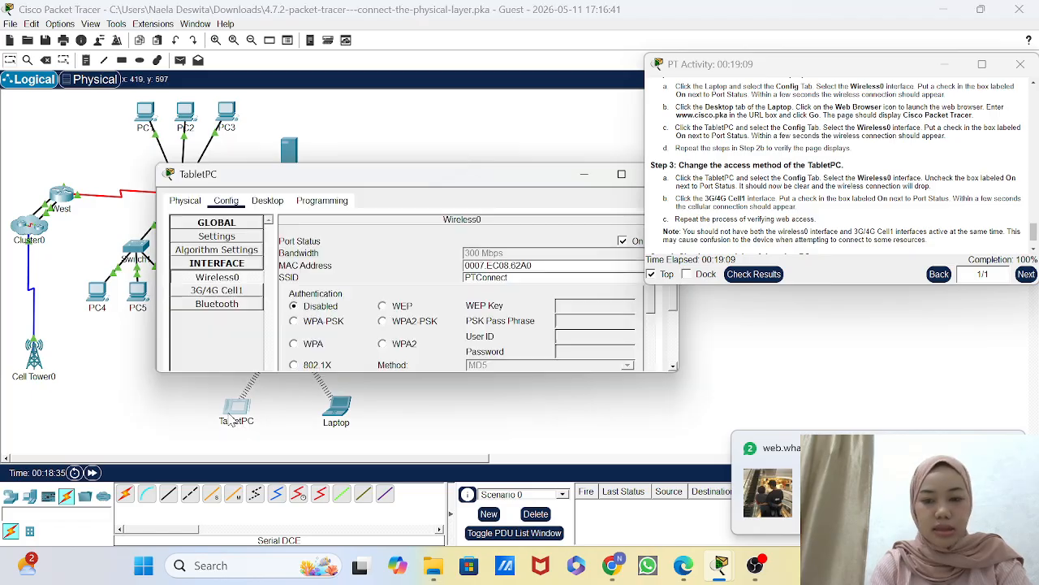
pyautogui.click(277, 206)
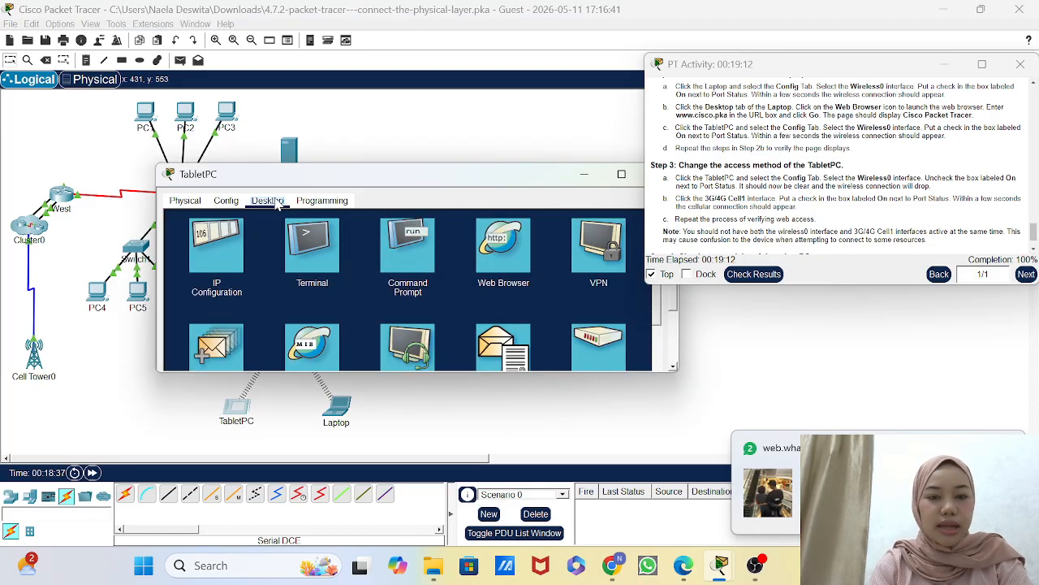
pyautogui.click(505, 258)
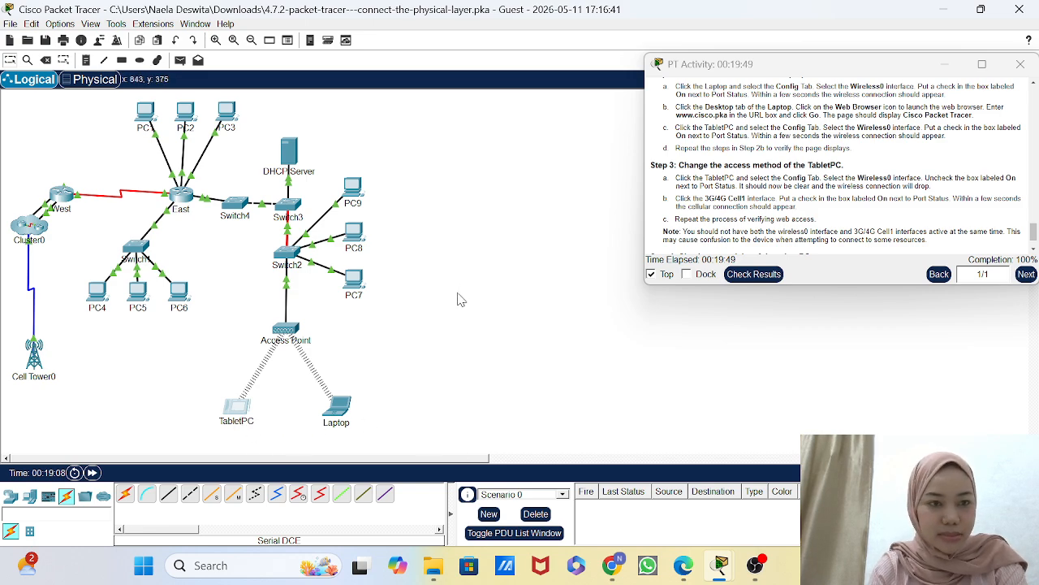
pyautogui.click(235, 409)
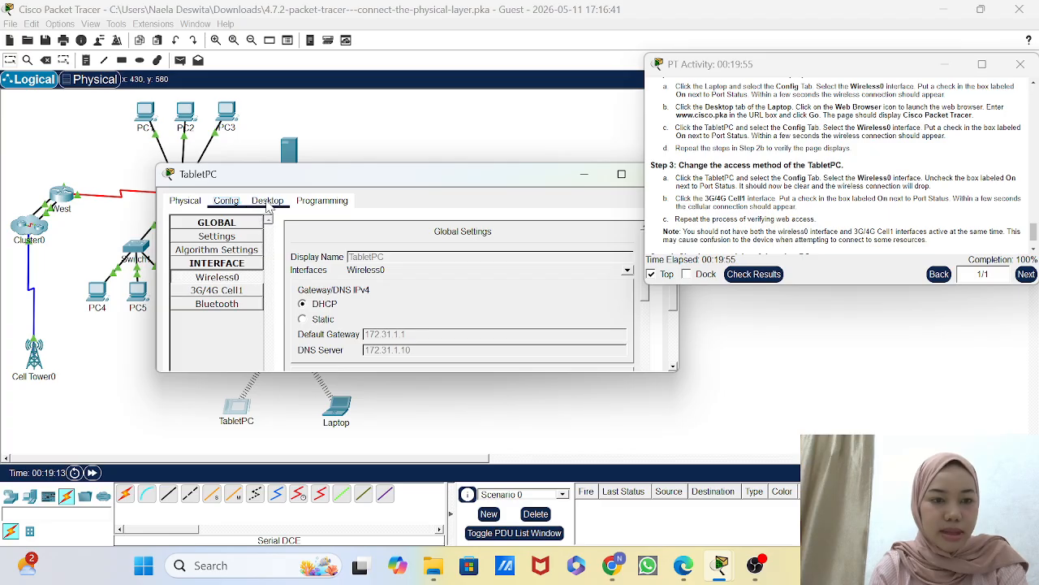
pyautogui.click(268, 203)
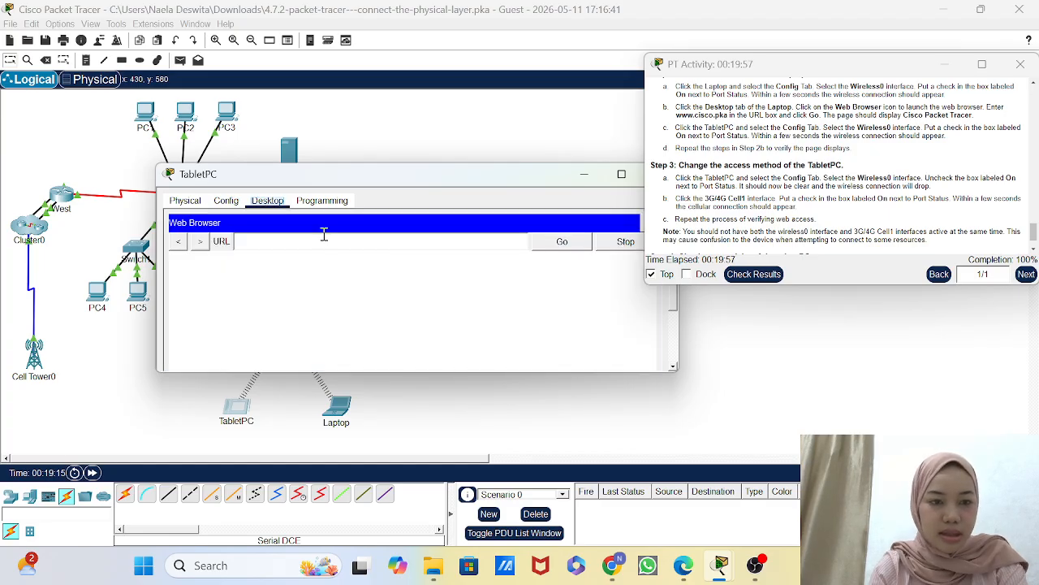
pyautogui.click(327, 238)
pyautogui.write('www')
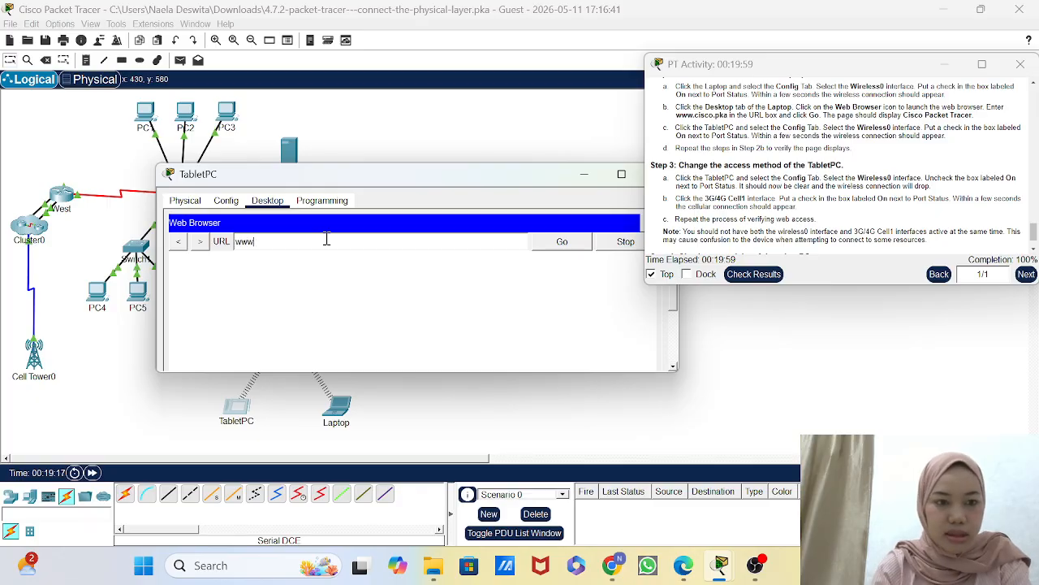
pyautogui.write('.cisc')
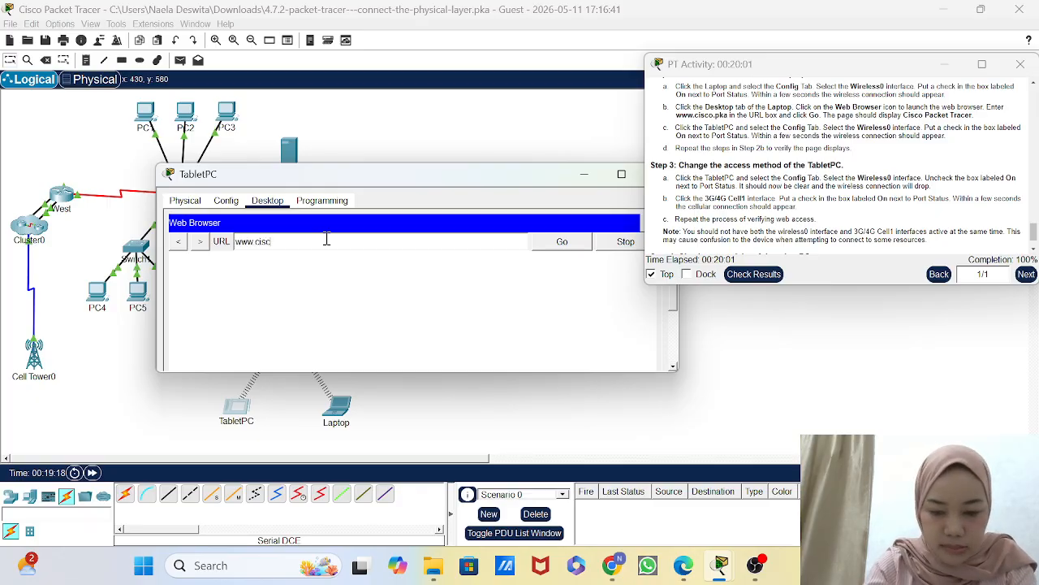
pyautogui.write('o.pka')
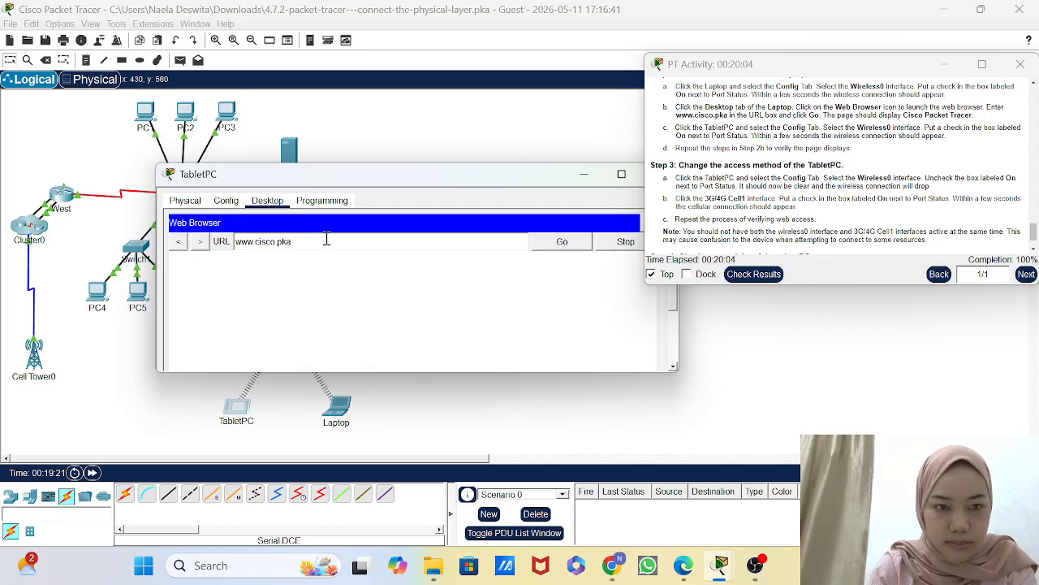
pyautogui.press('Return')
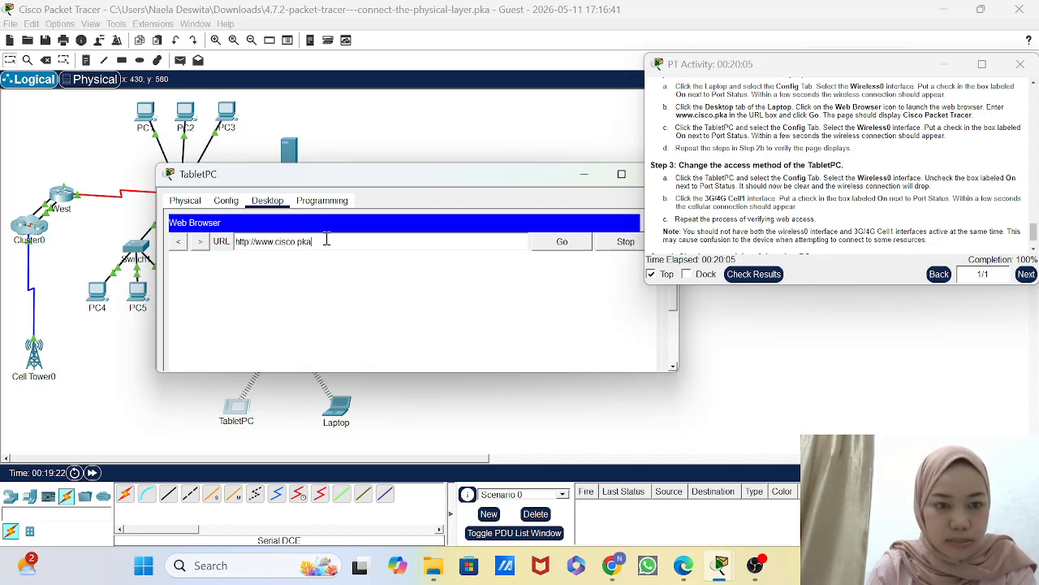
# Step: Look over the web page loaded on the TabletPC and minimize its window
pyautogui.scroll(-3, 348, 301)
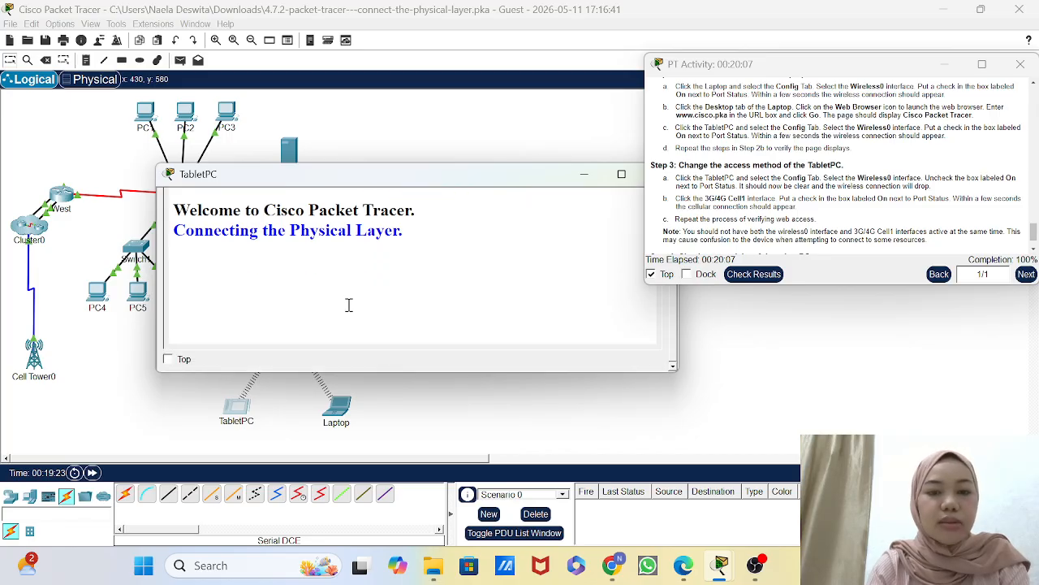
pyautogui.scroll(3, 349, 304)
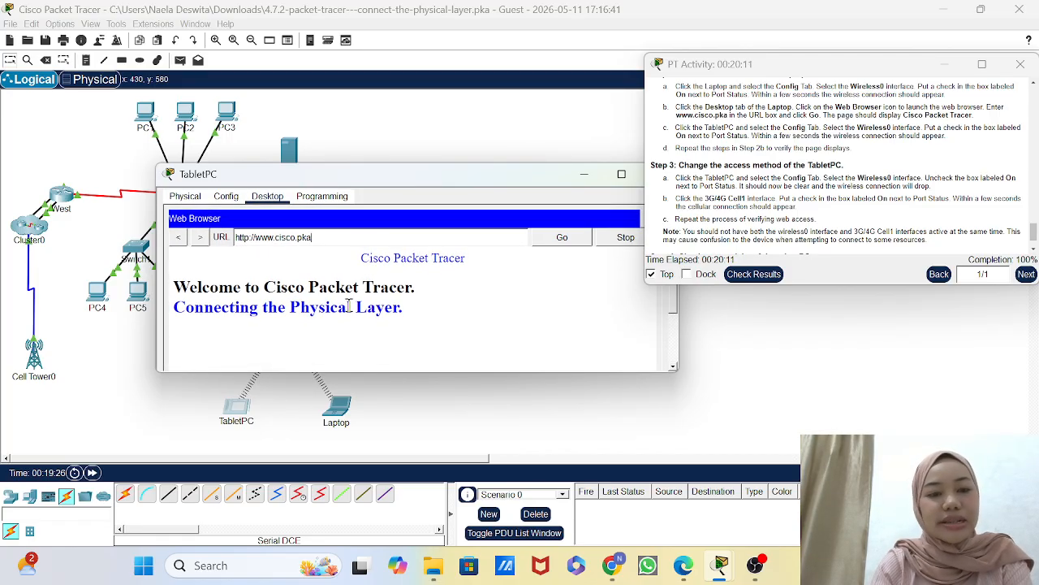
pyautogui.scroll(-2, 347, 301)
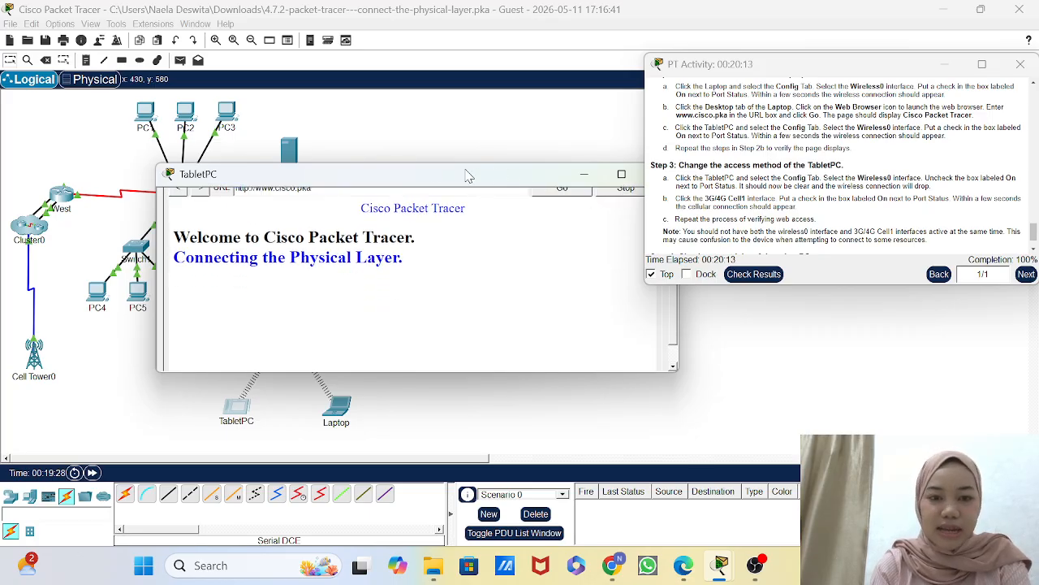
pyautogui.moveTo(469, 174); pyautogui.dragTo(286, 163)
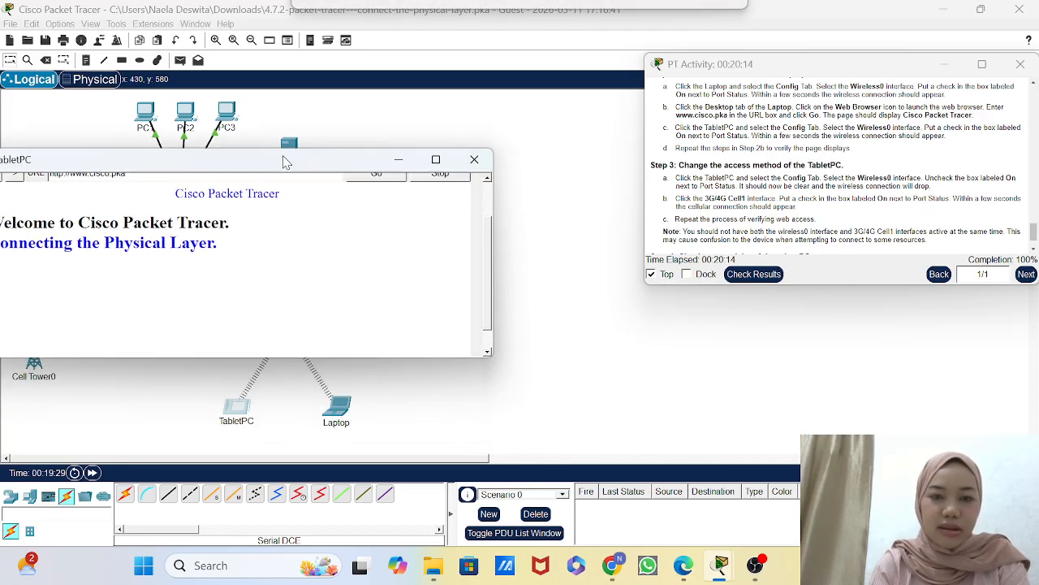
pyautogui.click(400, 165)
# Step: Check the activity results, review the full list of assessment items, and close the results view
pyautogui.click(770, 278)
pyautogui.click(753, 275)
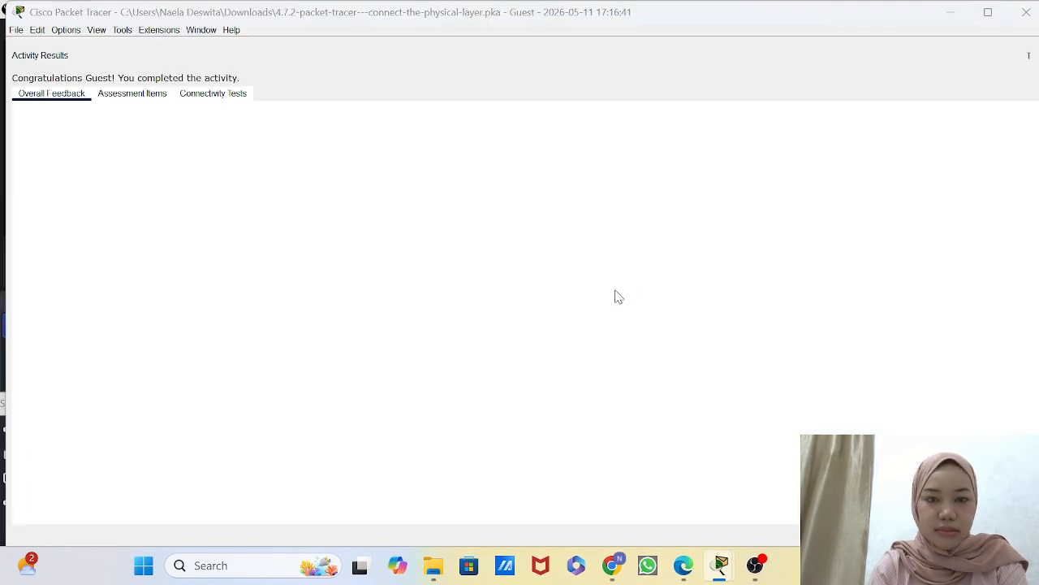
pyautogui.click(138, 95)
pyautogui.scroll(-10, 342, 347)
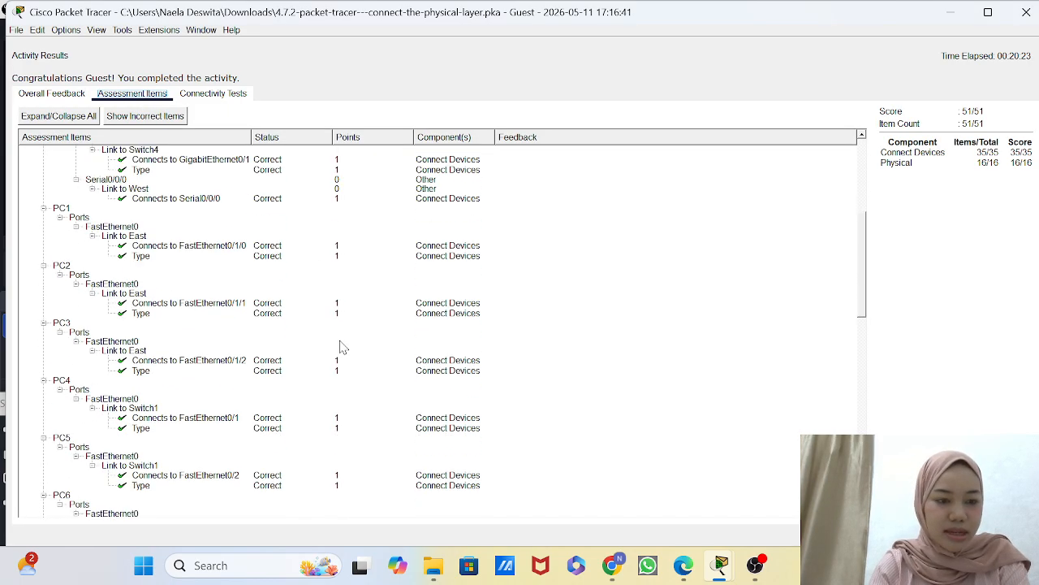
pyautogui.scroll(-10, 341, 347)
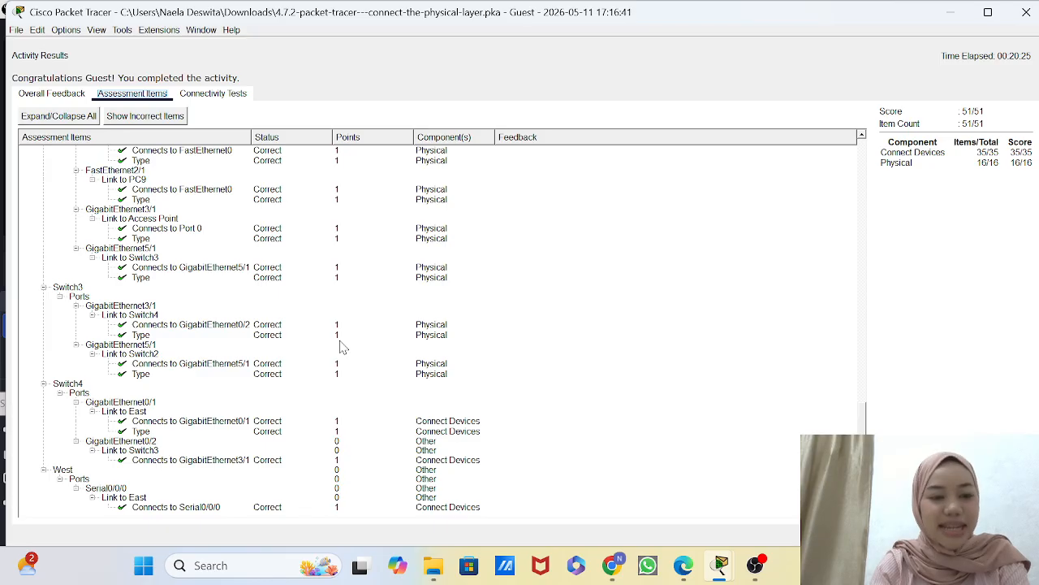
pyautogui.scroll(2, 341, 347)
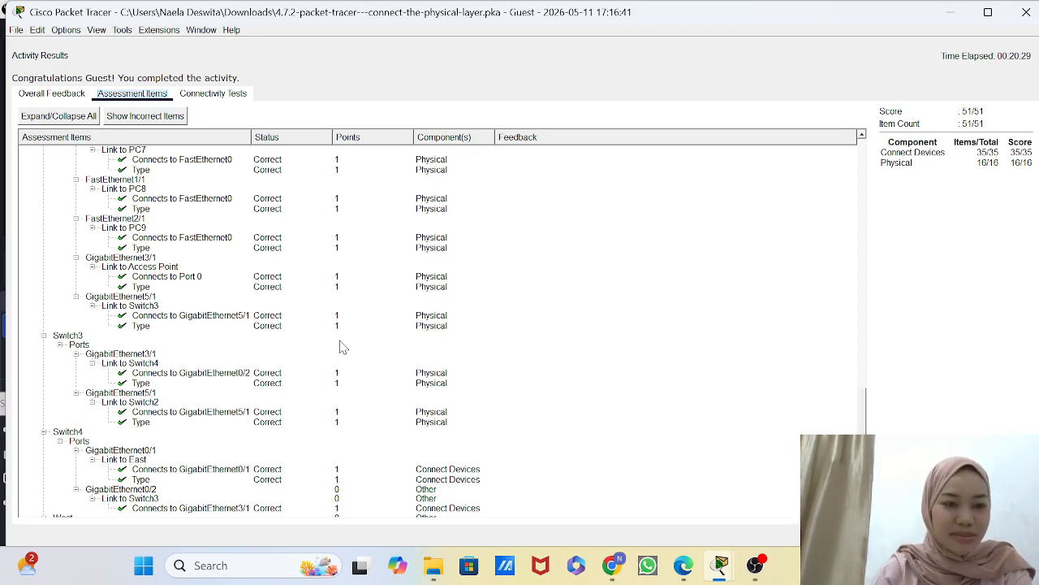
pyautogui.scroll(-2, 341, 347)
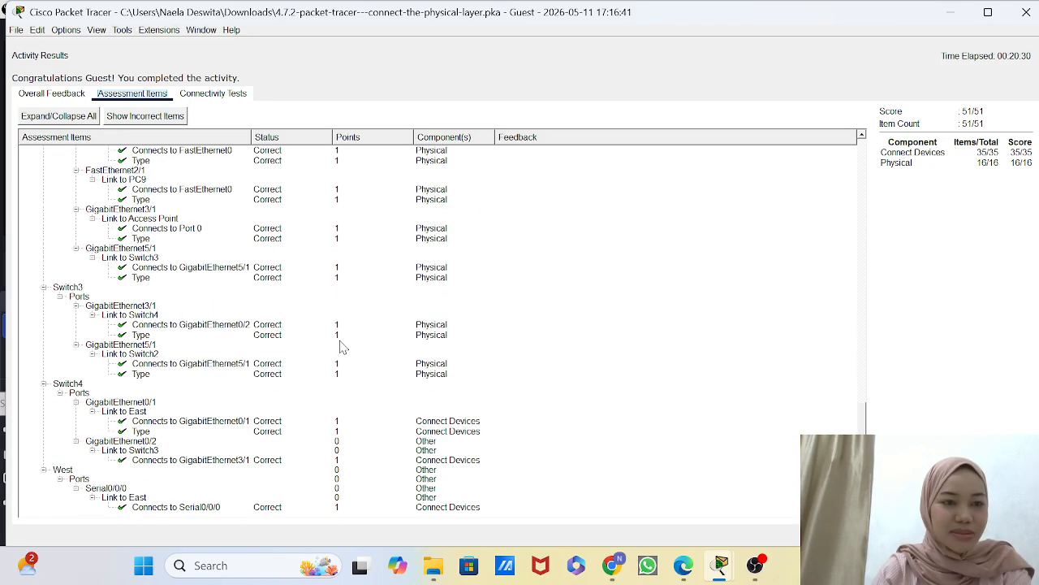
pyautogui.click(1027, 13)
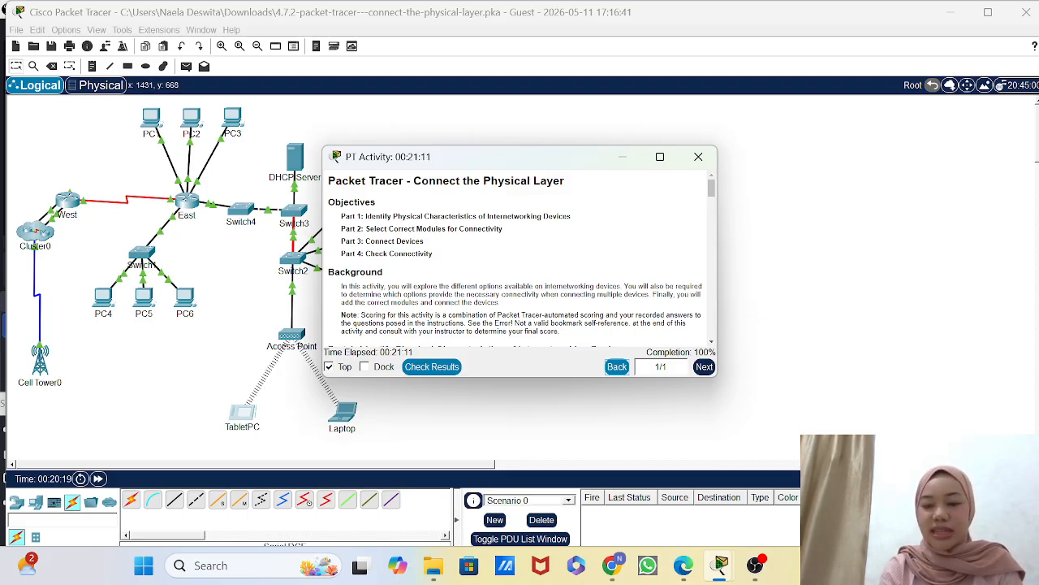
pyautogui.moveTo(755, 565)
pyautogui.click(768, 501)
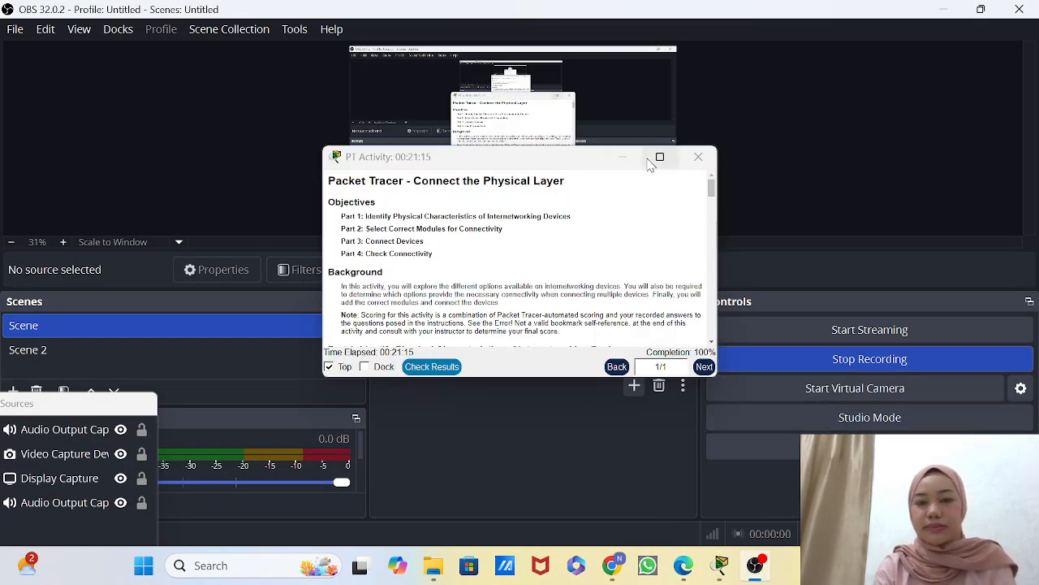
pyautogui.click(624, 157)
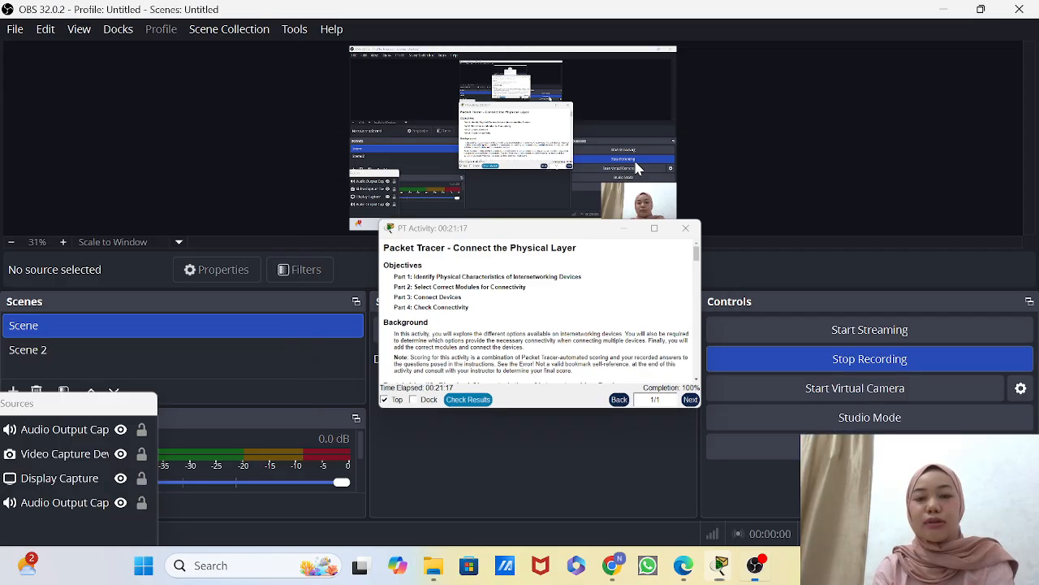